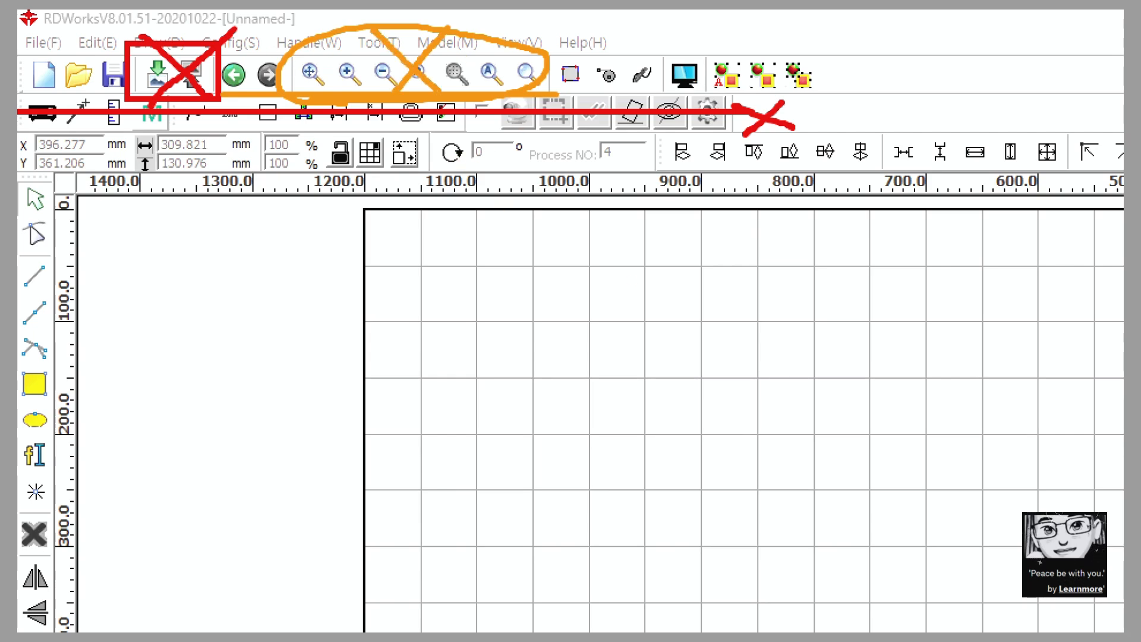
mouse_move(1124, 622)
middle_mouse_down()
mouse_move(1093, 601)
mouse_move(988, 588)
middle_mouse_up()
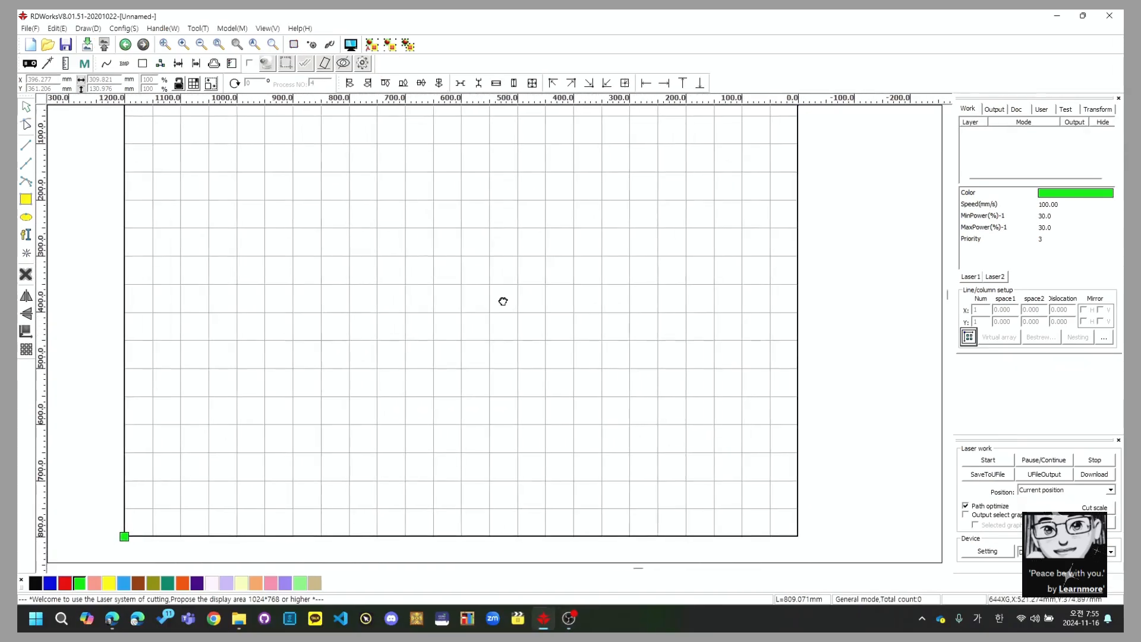
mouse_move(503, 301)
middle_mouse_down()
mouse_move(510, 338)
mouse_move(598, 349)
mouse_move(609, 315)
mouse_move(503, 308)
mouse_move(503, 320)
middle_mouse_up()
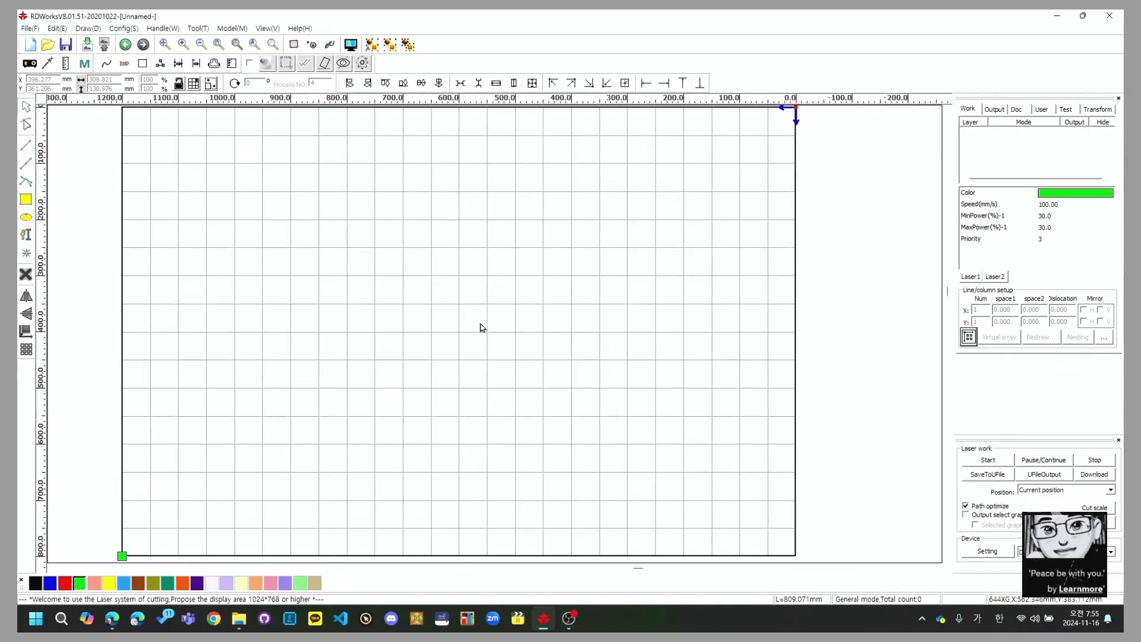
scroll(479, 323, "up", 4)
scroll(477, 319, "down", 6)
scroll(479, 321, "up", 4)
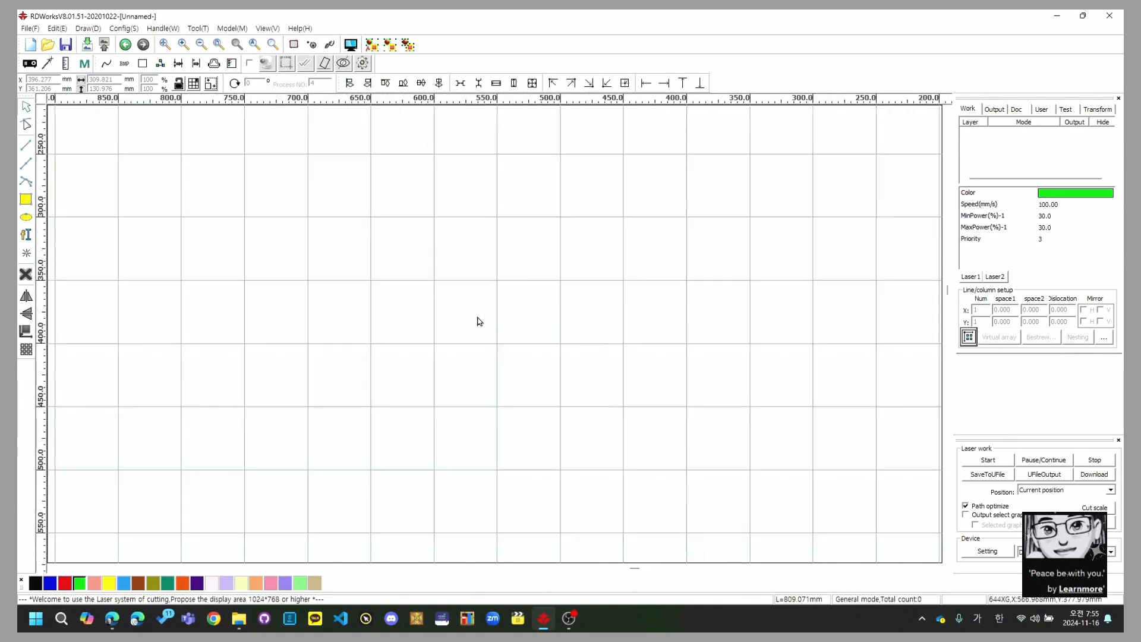
scroll(479, 321, "down", 4)
scroll(478, 320, "up", 2)
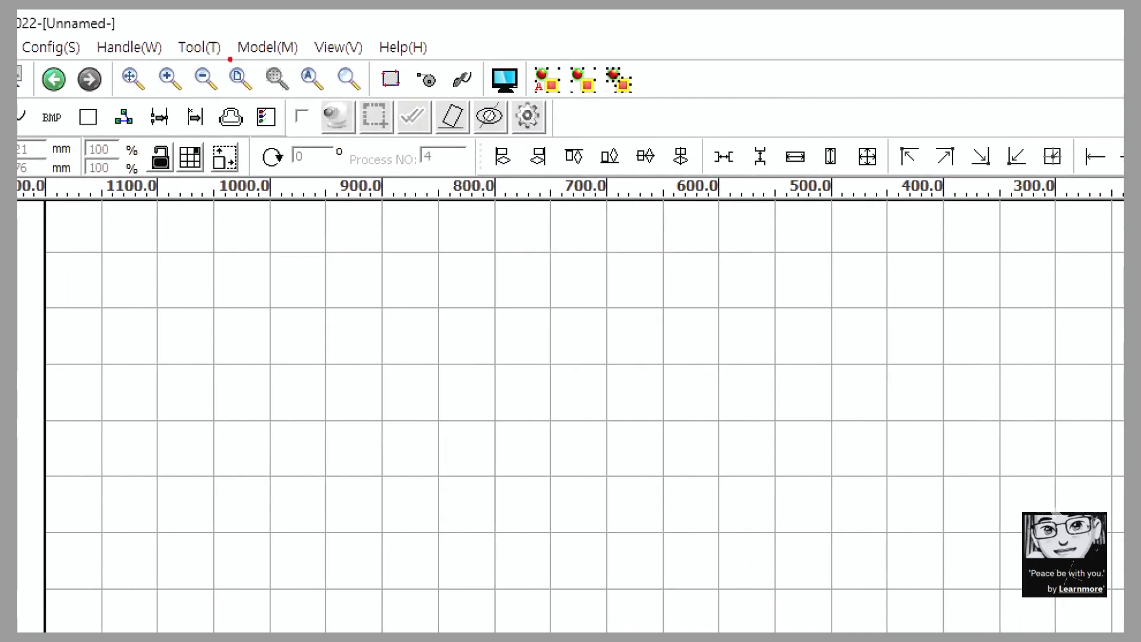
left_click_drag(310, 47, 148, 89)
left_click_drag(159, 50, 307, 89)
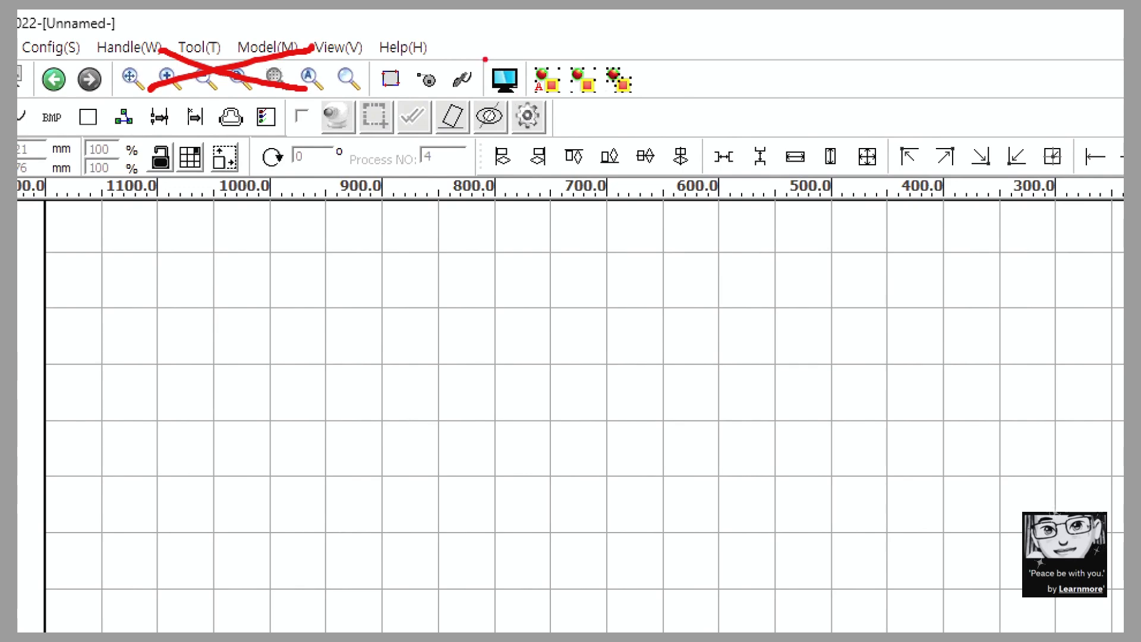
mouse_move(480, 55)
left_mouse_down()
mouse_move(500, 55)
mouse_move(481, 60)
left_mouse_up()
left_click_drag(521, 94, 530, 103)
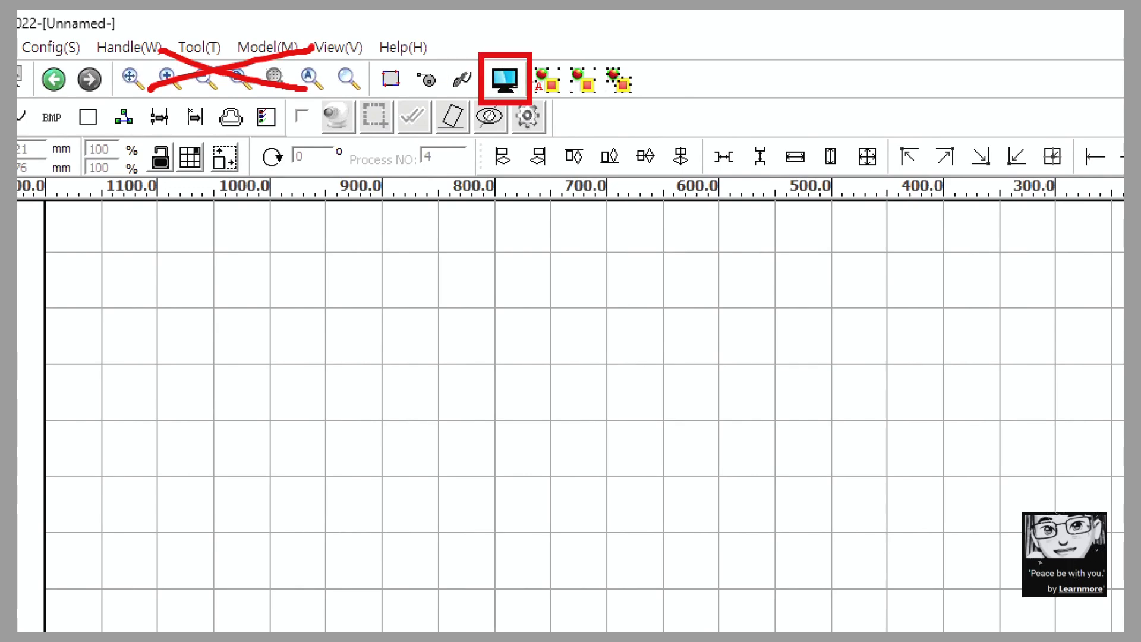
Open the laser job preview, shrink its window from full screen, and close it.
left_click(505, 79)
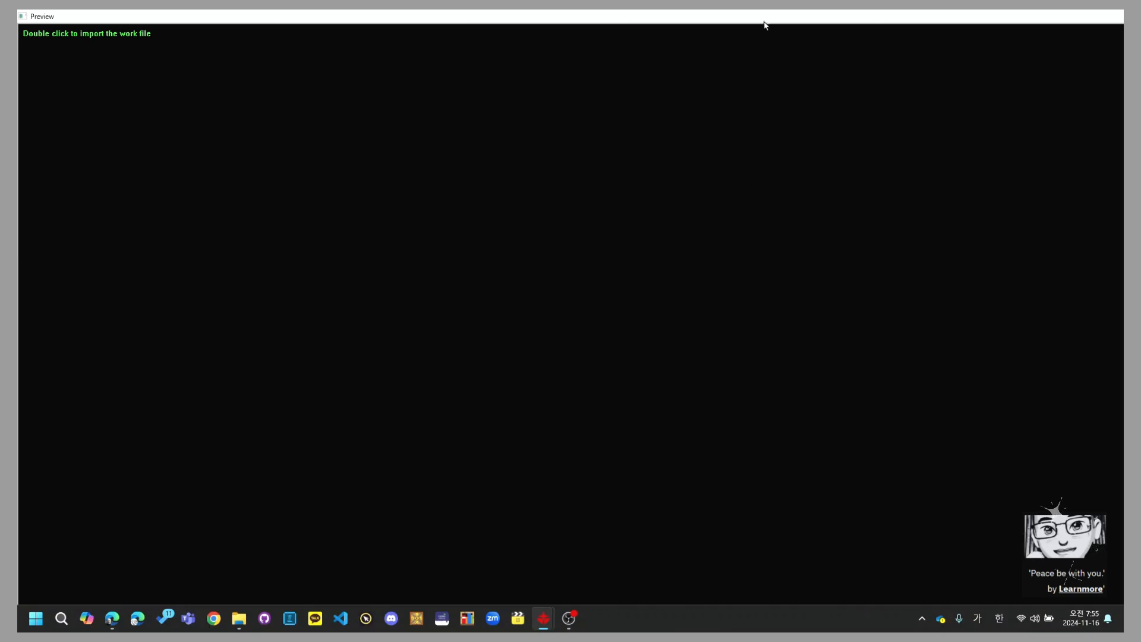
left_click_drag(765, 25, 350, 85)
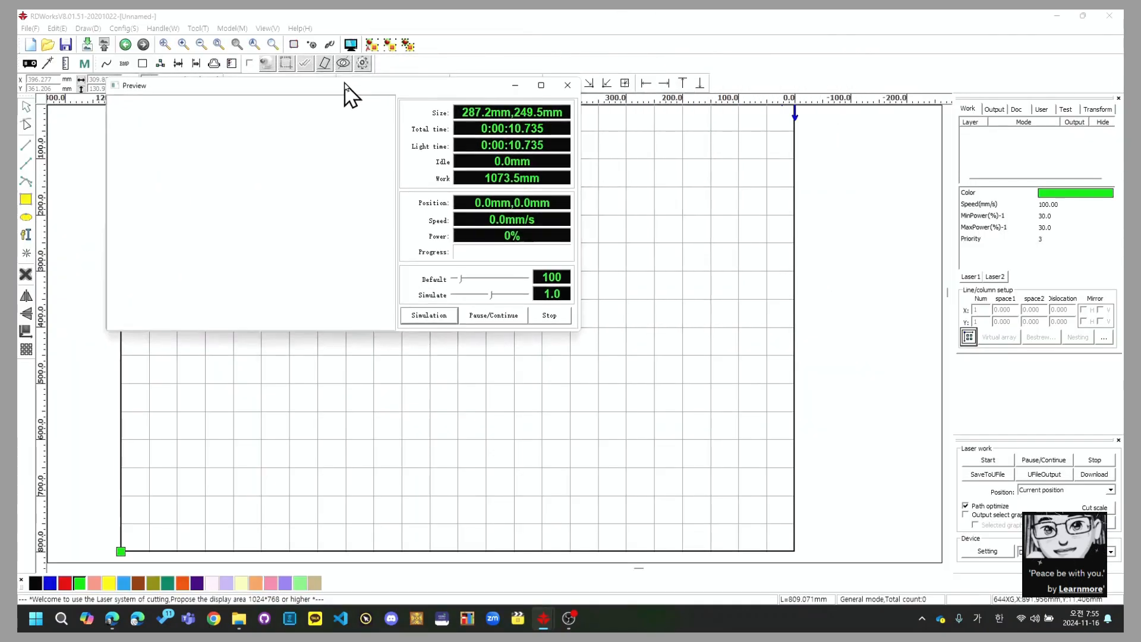
left_click(567, 86)
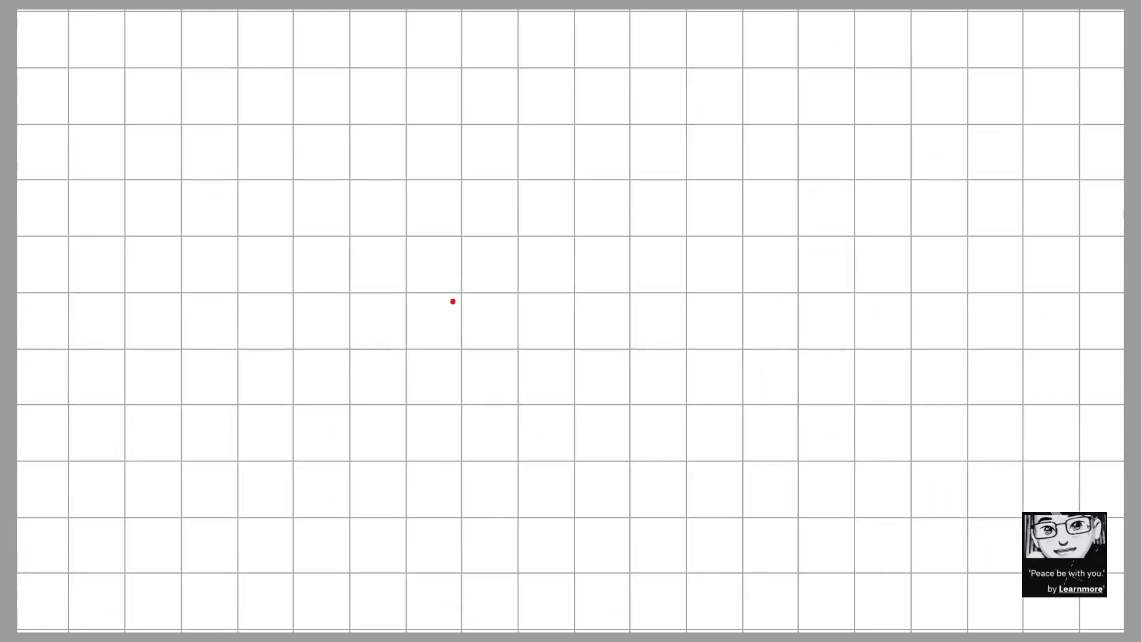
mouse_move(589, 512)
left_mouse_down()
mouse_move(64, 331)
mouse_move(777, 426)
mouse_move(747, 492)
left_mouse_up()
left_click_drag(508, 127, 301, 431)
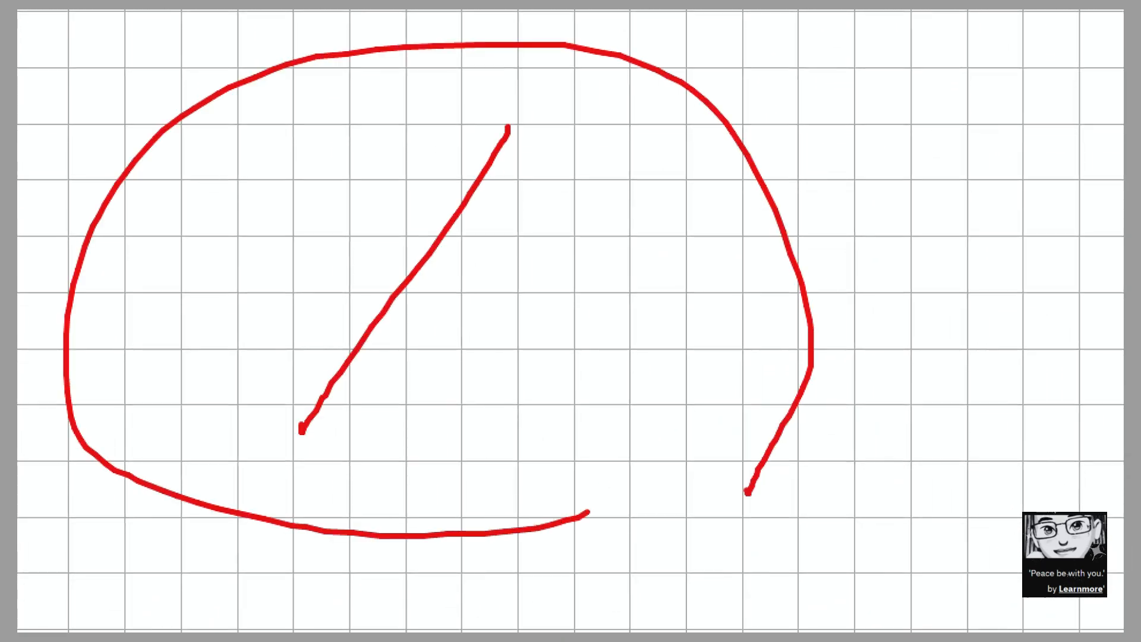
mouse_move(296, 167)
left_mouse_down()
mouse_move(505, 342)
mouse_move(632, 470)
left_mouse_up()
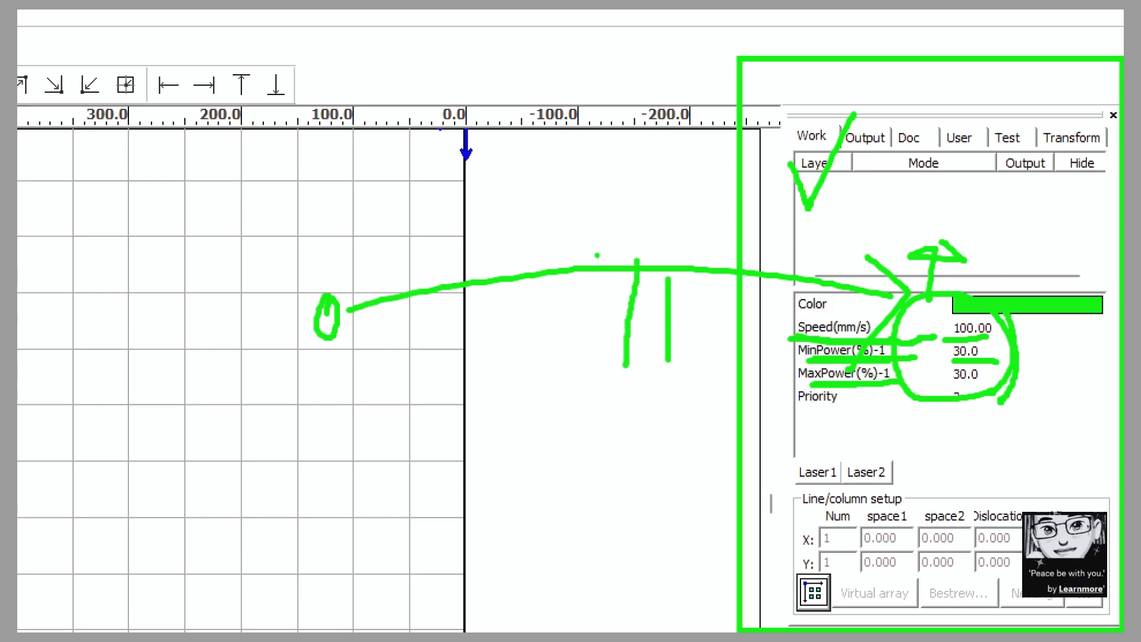
left_click_drag(571, 241, 563, 378)
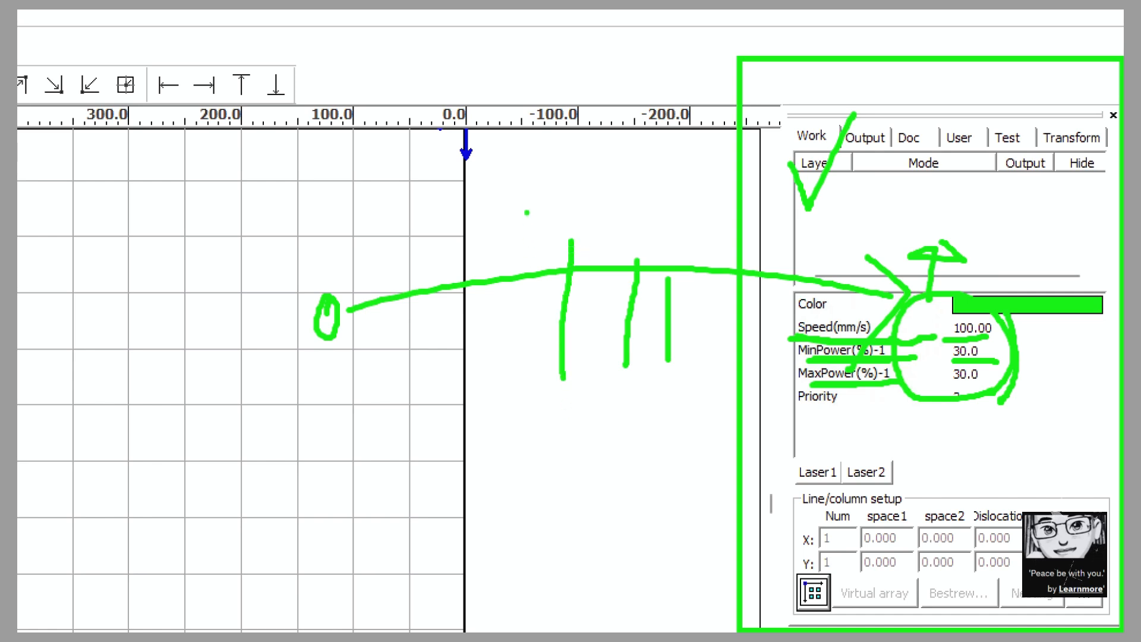
left_click_drag(525, 208, 521, 407)
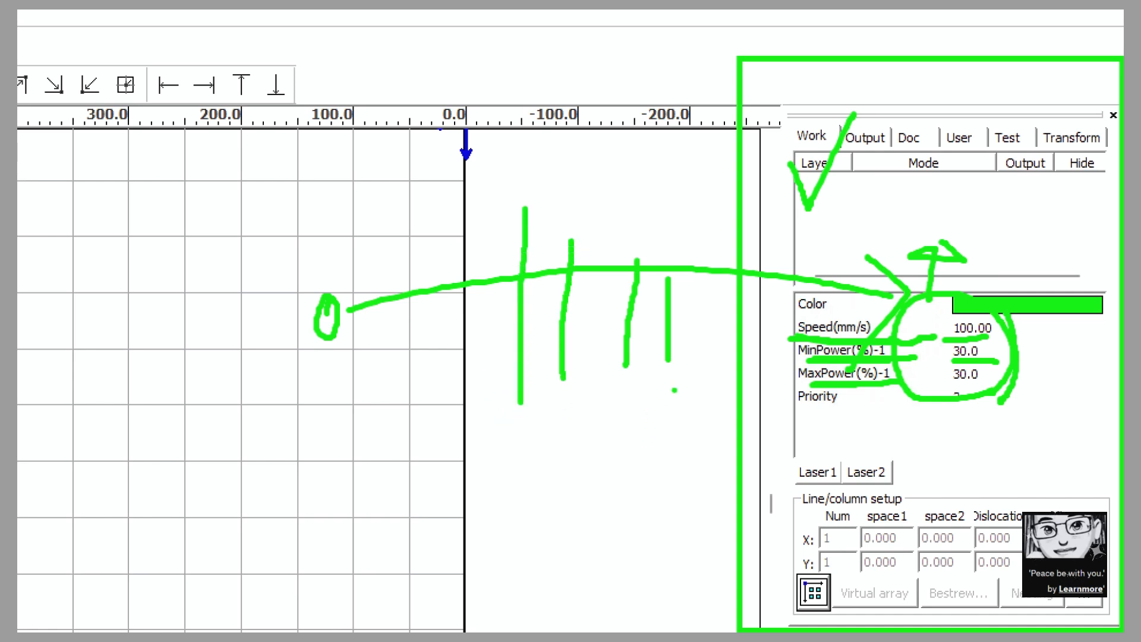
mouse_move(676, 389)
left_mouse_down()
mouse_move(579, 182)
mouse_move(674, 411)
left_mouse_up()
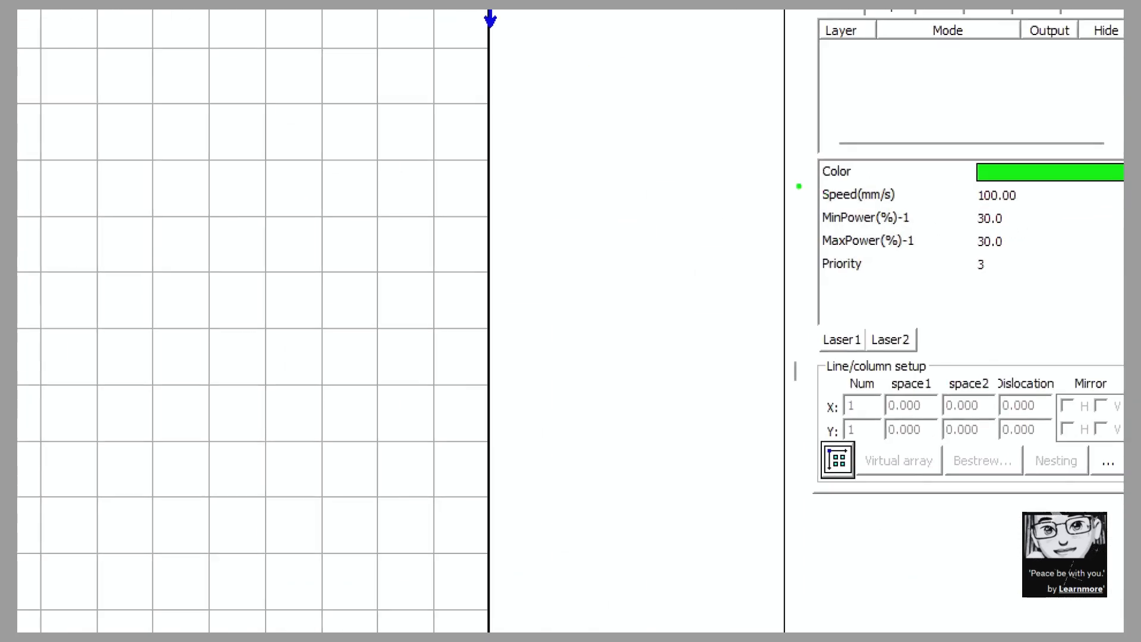
left_click_drag(798, 186, 819, 177)
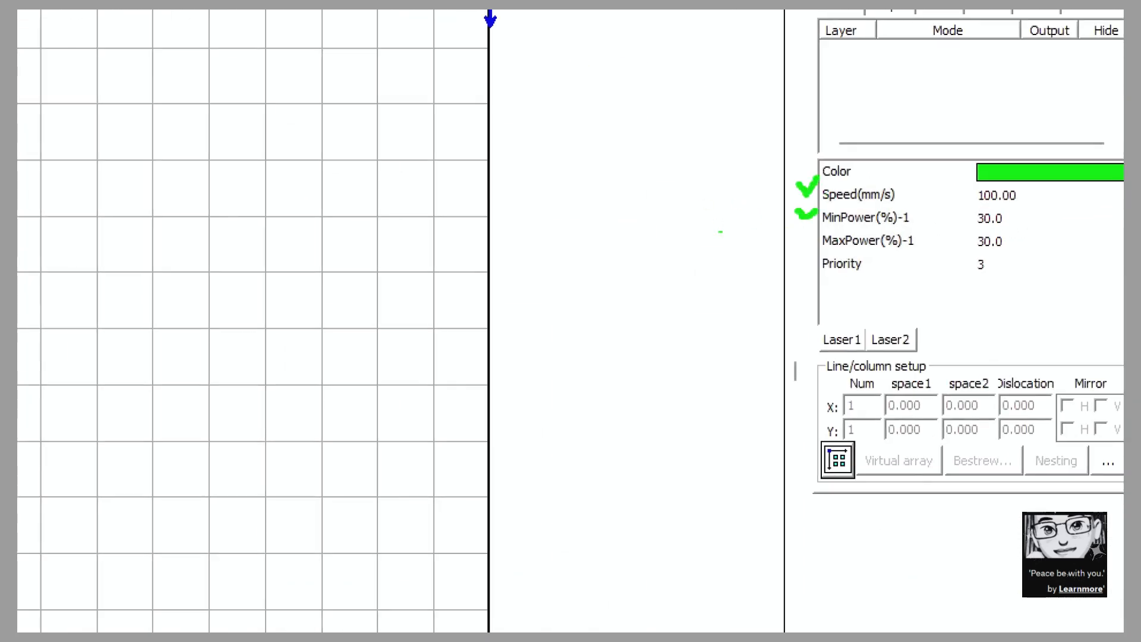
mouse_move(779, 272)
left_mouse_down()
mouse_move(1009, 305)
mouse_move(866, 139)
mouse_move(811, 281)
left_mouse_up()
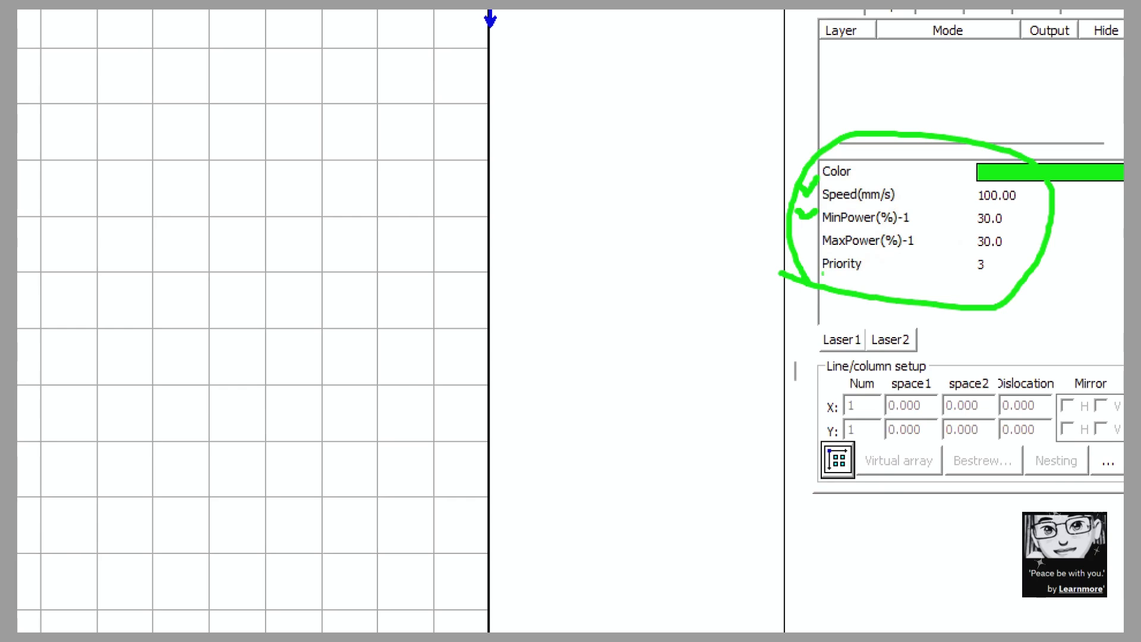
mouse_move(1010, 100)
left_mouse_down()
mouse_move(947, 139)
mouse_move(1017, 159)
left_mouse_up()
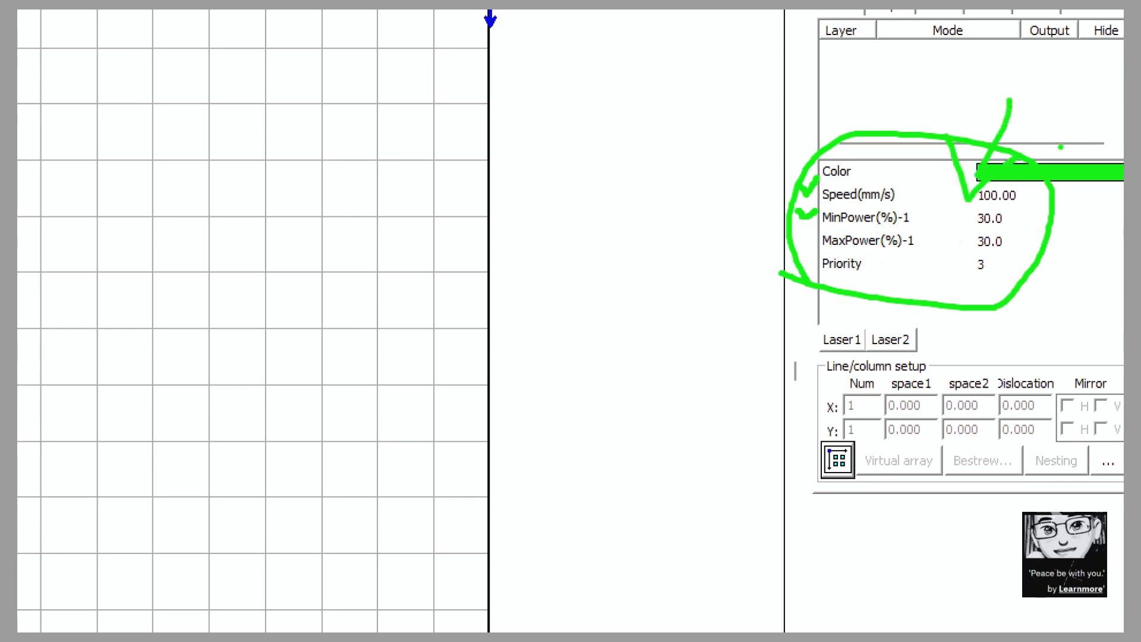
key("Escape")
key("Escape")
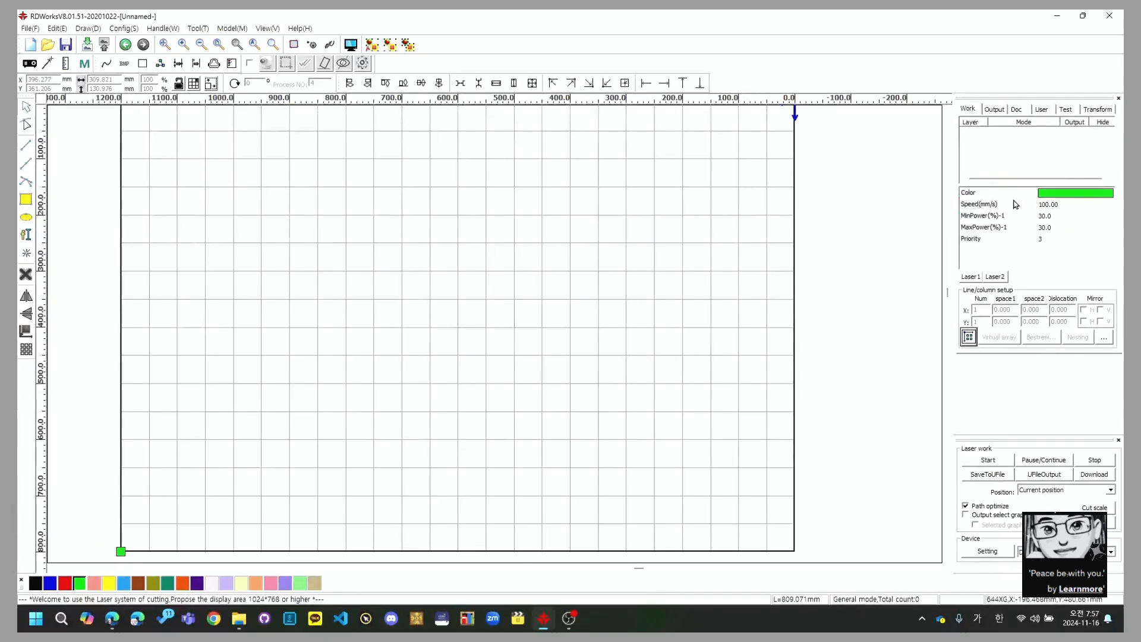
key("ctrl+1")
left_click(1010, 179)
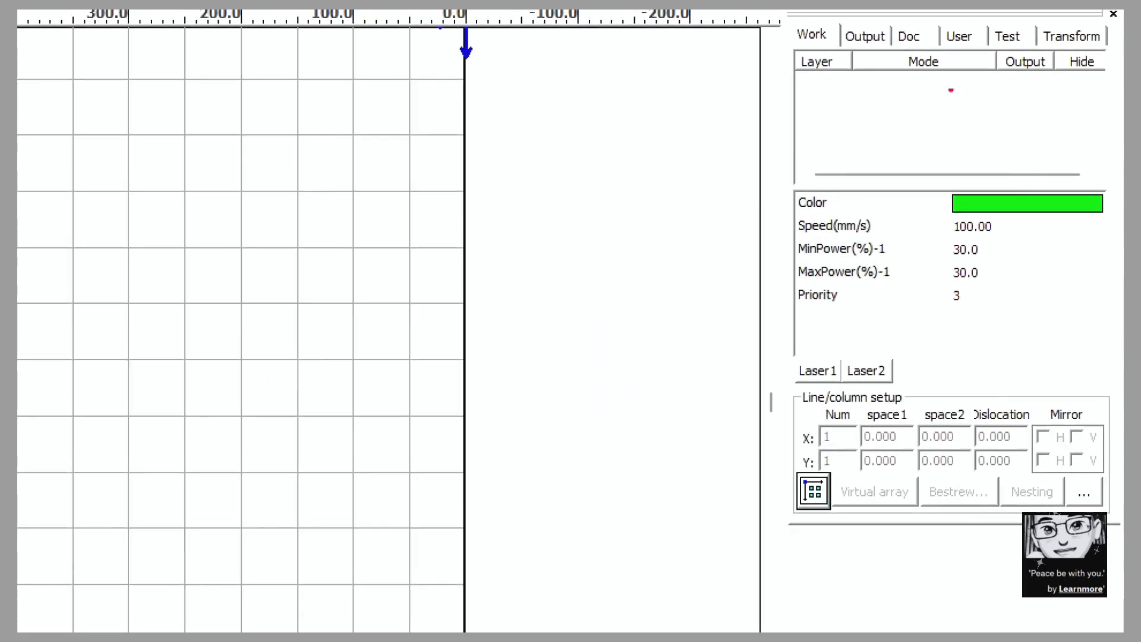
mouse_move(756, 10)
left_mouse_down("ctrl")
mouse_move(1014, 357)
mouse_move(1120, 628)
left_mouse_up("ctrl")
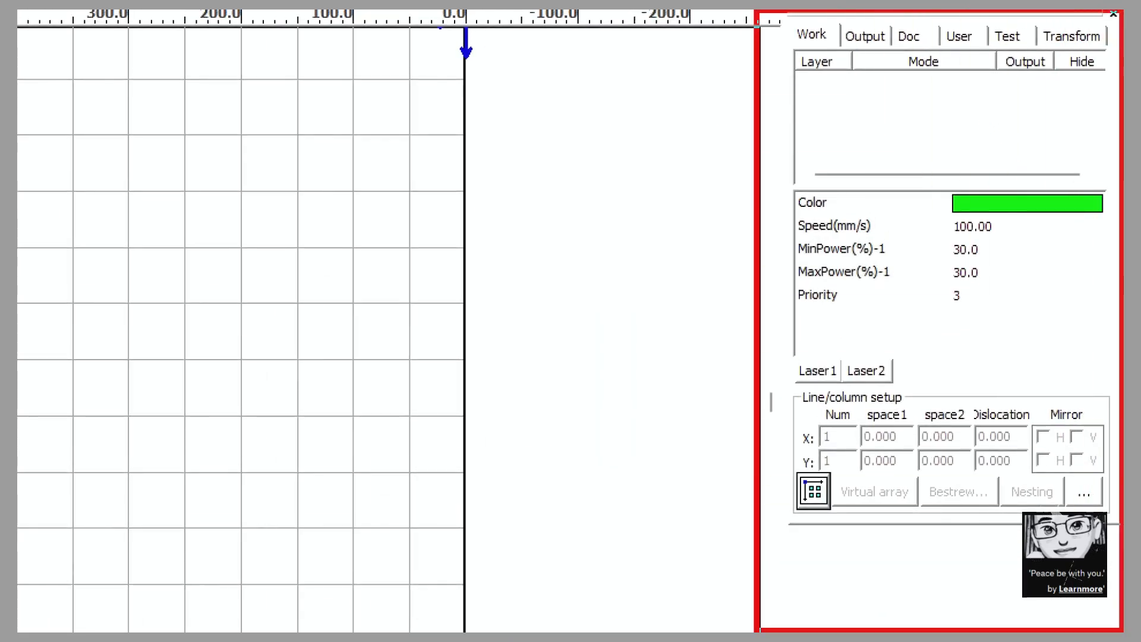
left_click_drag(1036, 155, 863, 414)
left_click_drag(837, 72, 1044, 357)
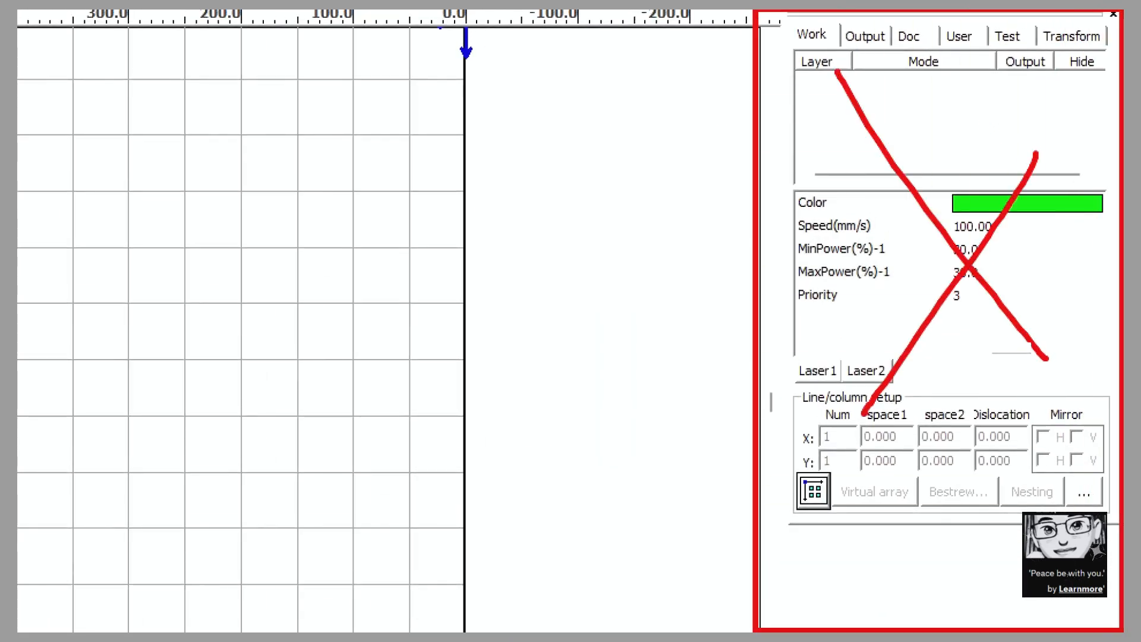
key("Escape")
key("Escape")
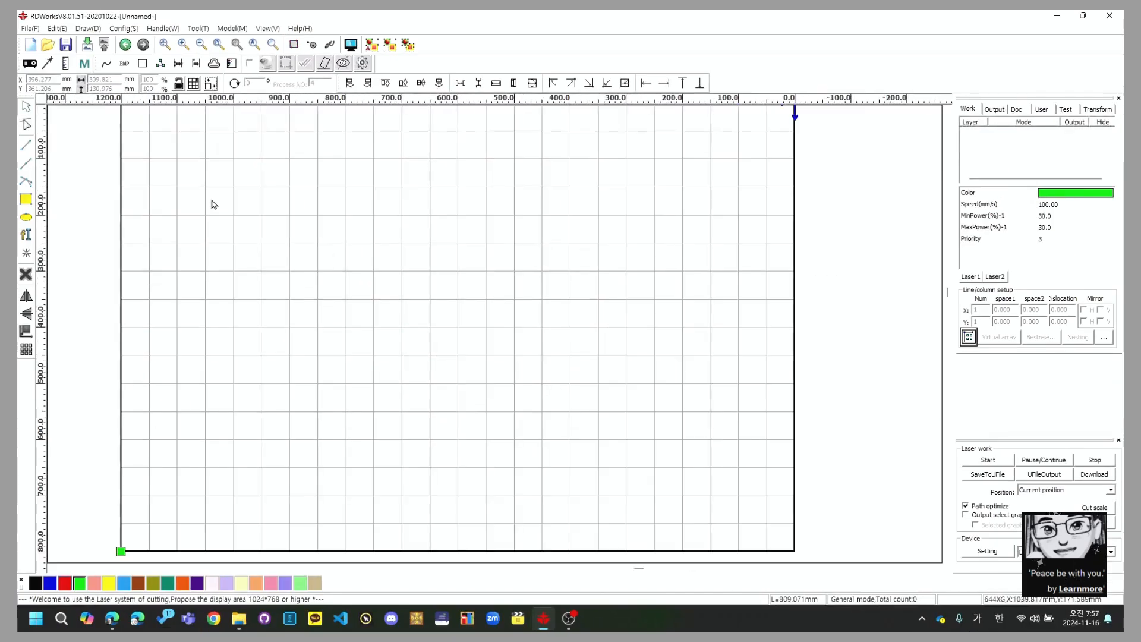
key("ctrl+1")
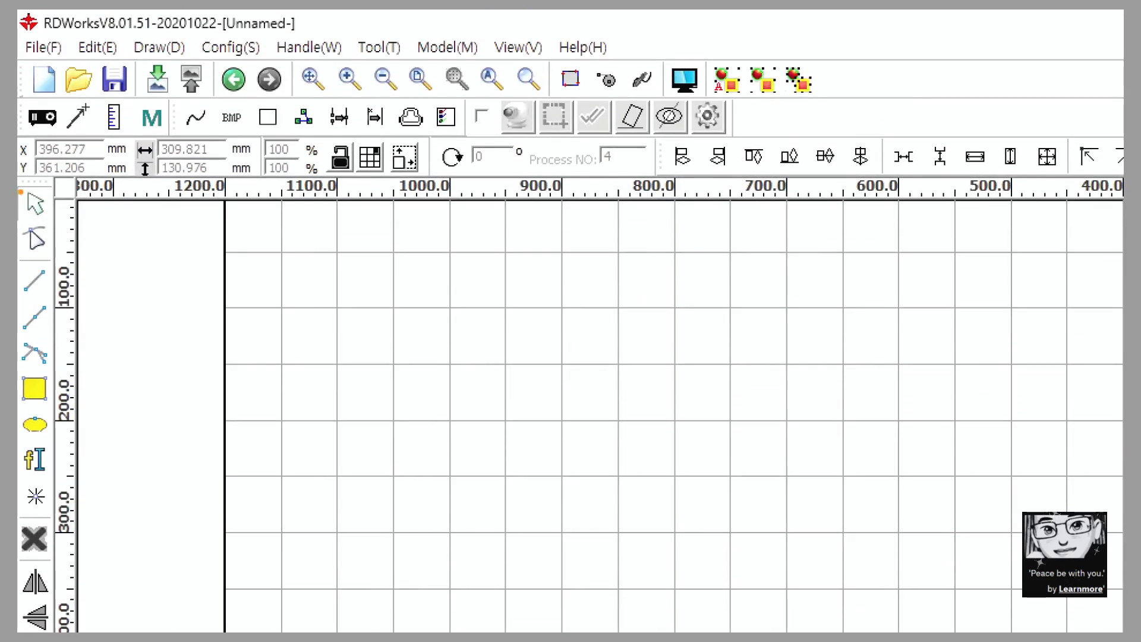
left_click_drag(18, 169, 60, 226, "ctrl")
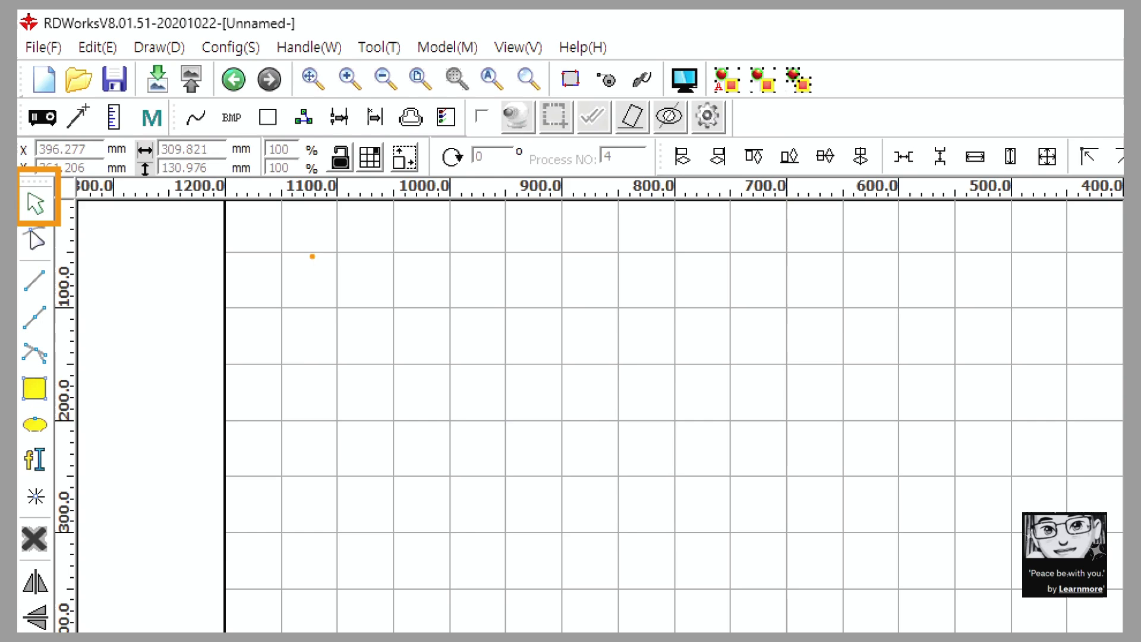
mouse_move(310, 254)
left_mouse_down()
mouse_move(325, 284)
mouse_move(360, 300)
left_mouse_up()
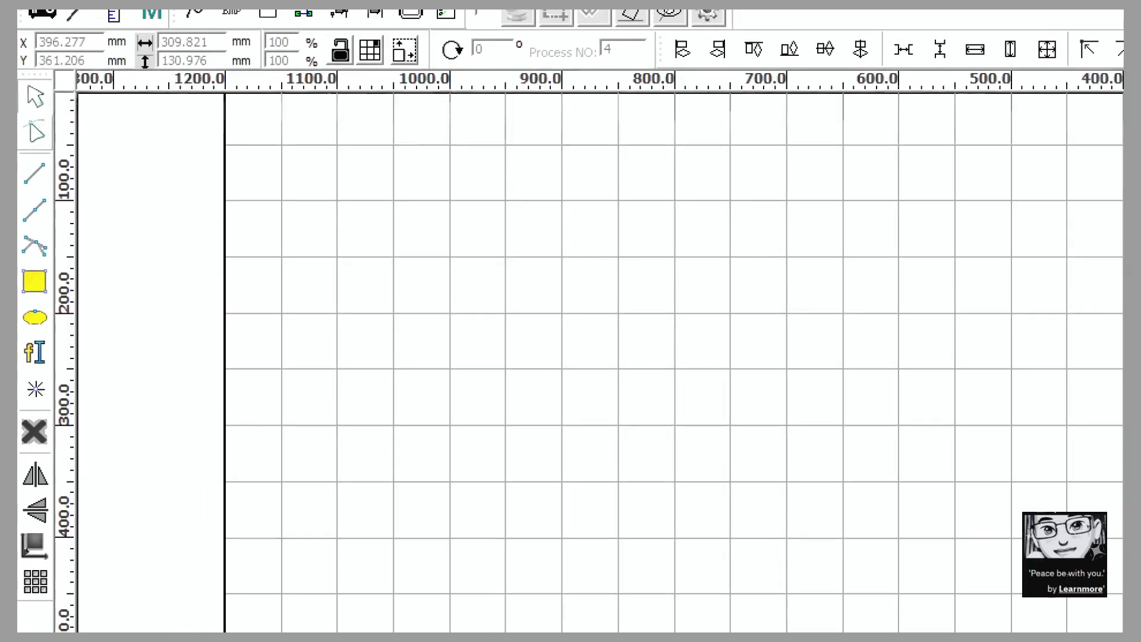
mouse_move(20, 115)
left_mouse_down()
mouse_move(36, 109)
mouse_move(61, 147)
mouse_move(20, 122)
left_mouse_up()
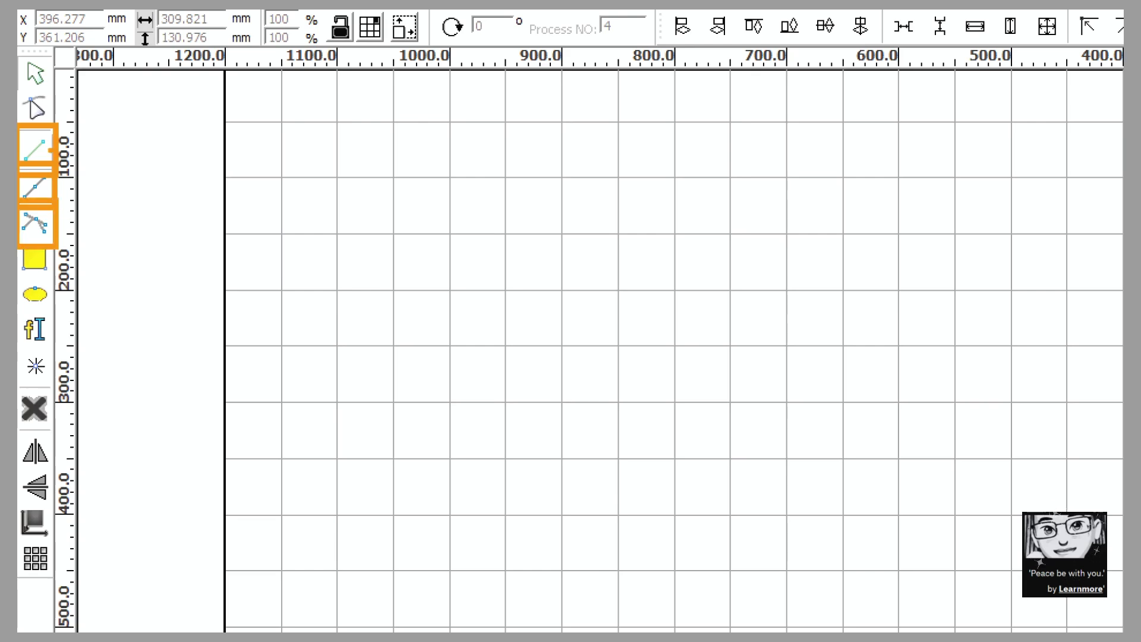
Draw a nearly horizontal green line about 370 mm long near the upper edge of the work area.
left_click(35, 151)
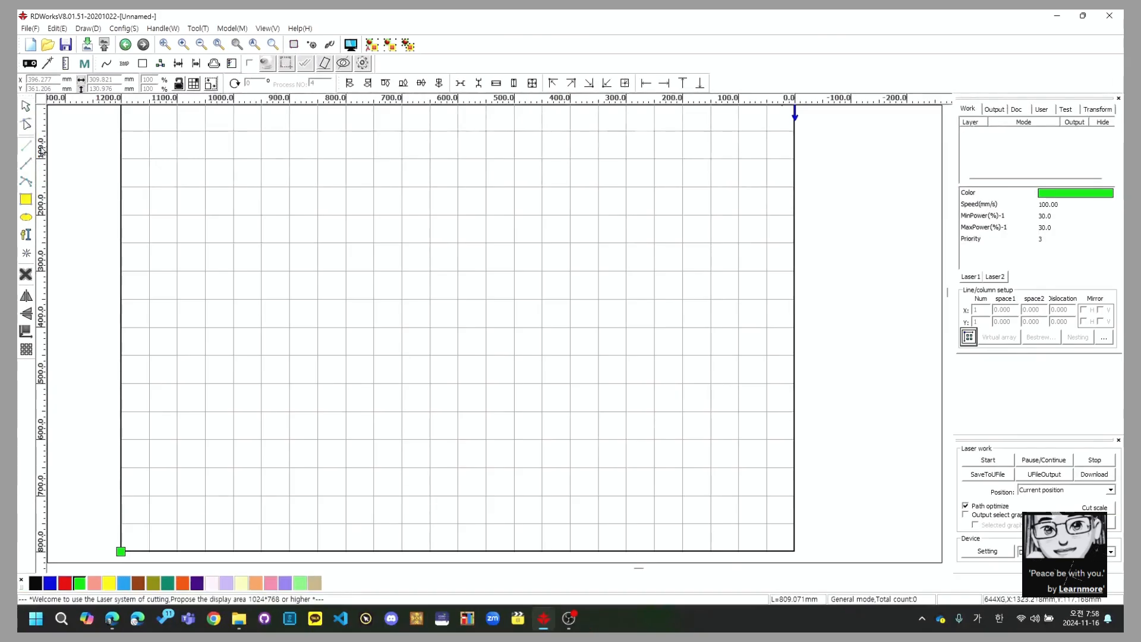
mouse_move(346, 157)
left_mouse_down()
mouse_move(700, 164)
mouse_move(361, 148)
mouse_move(372, 155)
mouse_move(391, 141)
left_mouse_up()
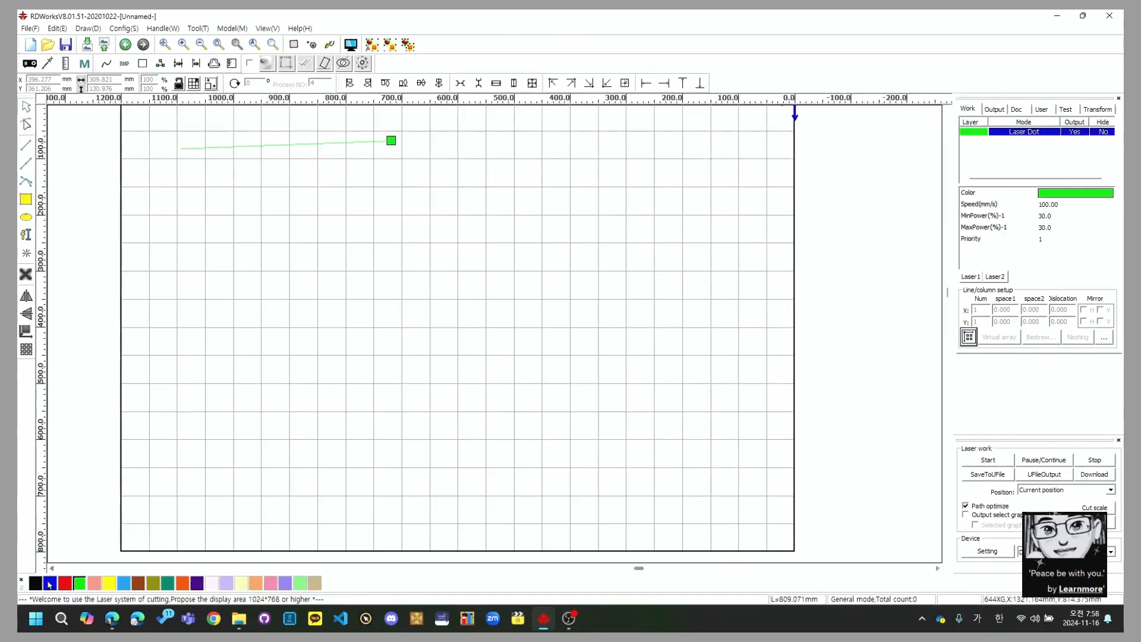
Draw a closed four-cornered polyline about 371 mm wide and 199 mm high below the green line, and finish the command.
left_click(26, 164)
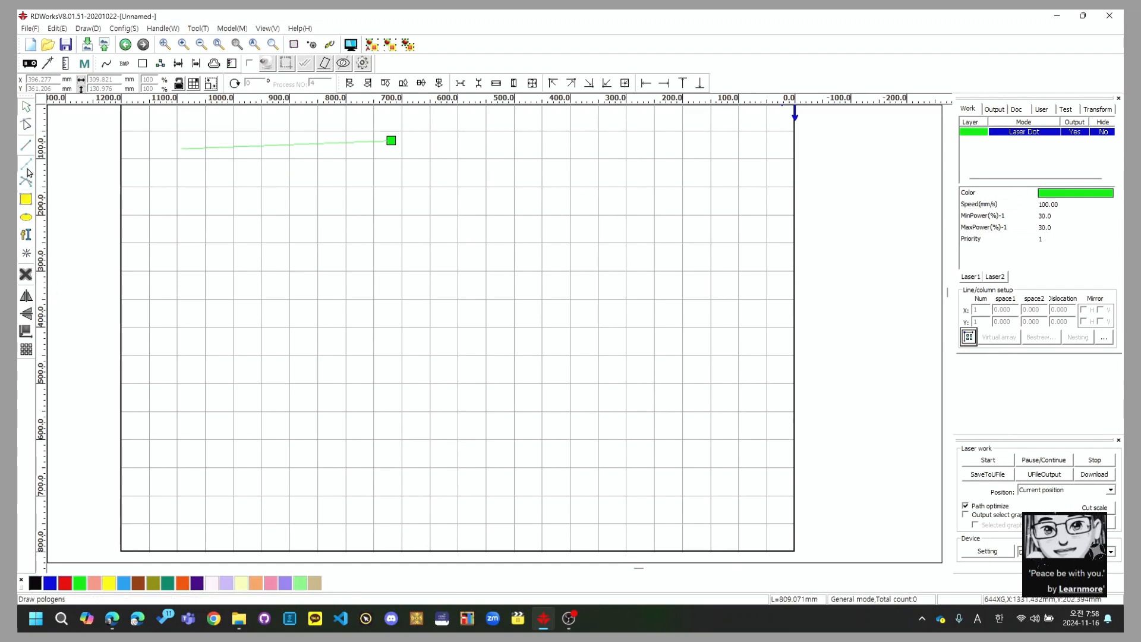
left_click(180, 210)
left_click(333, 209)
left_click(388, 275)
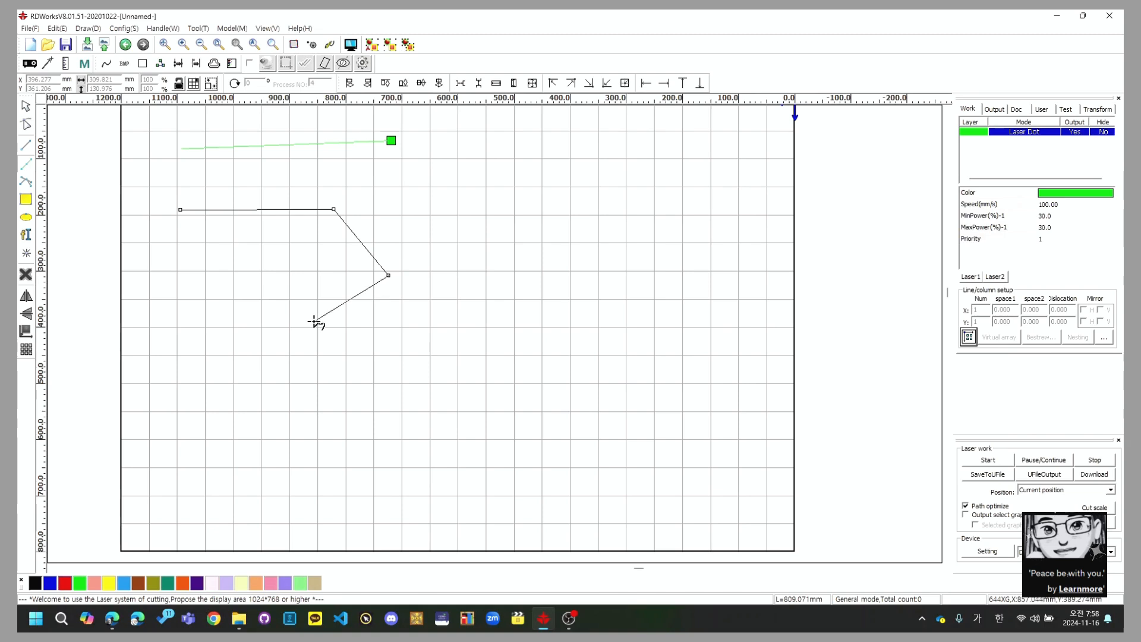
left_click(314, 320)
left_click(180, 211)
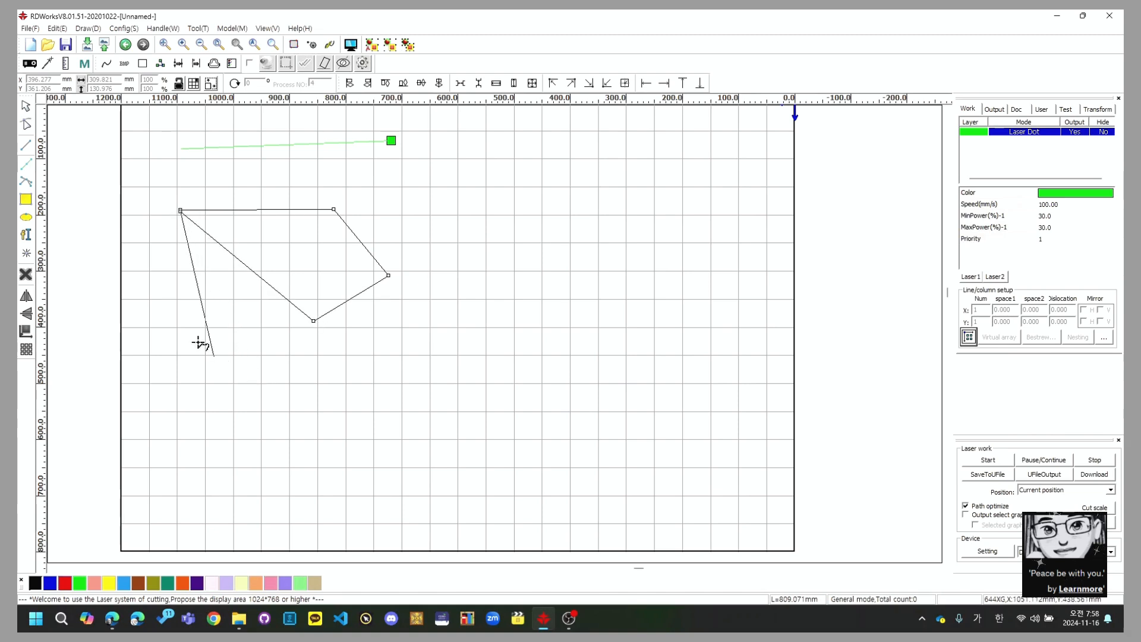
right_click(180, 212)
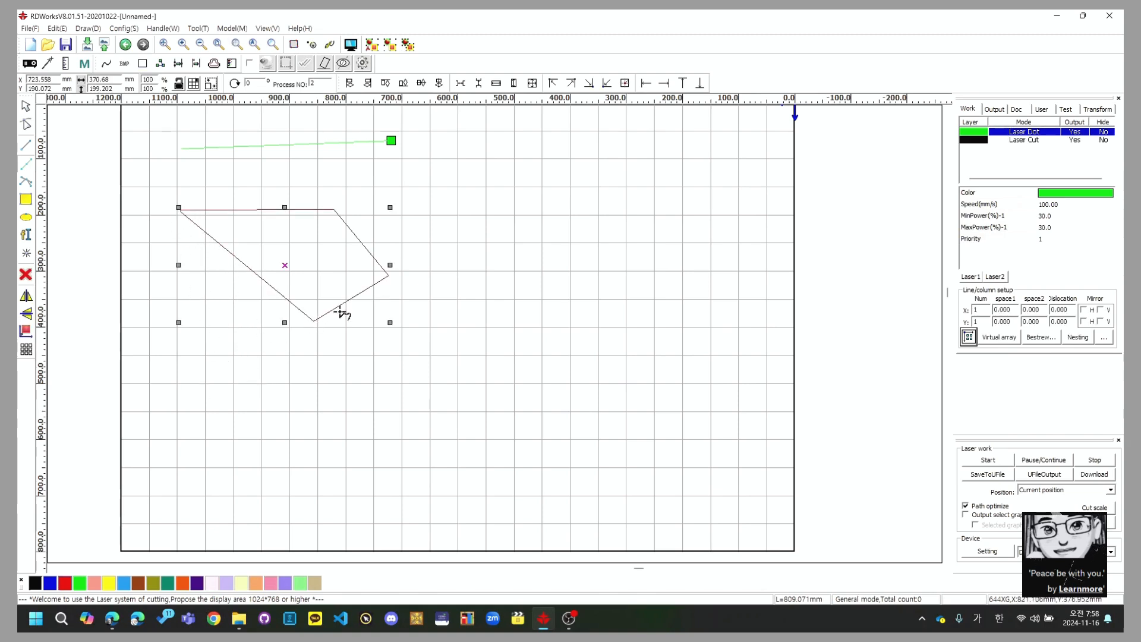
right_click(352, 295)
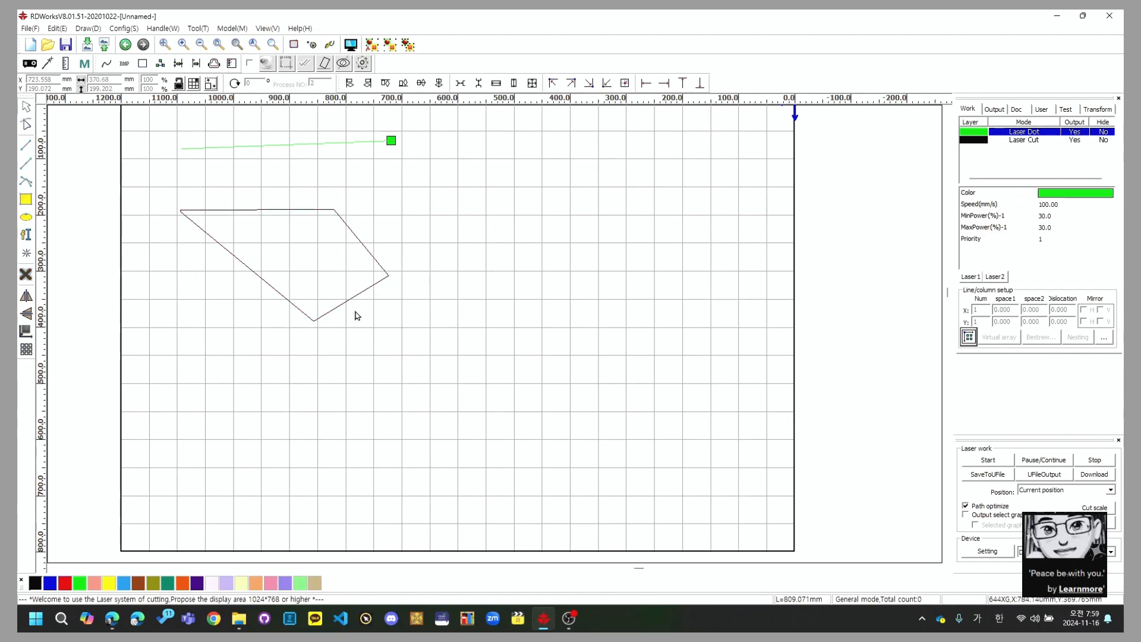
Draw a closed Bezier curve about 271 mm wide and 327 mm high beside the polyline, mixing straight and curved segments.
left_click(27, 181)
left_click(502, 197)
left_click(587, 257)
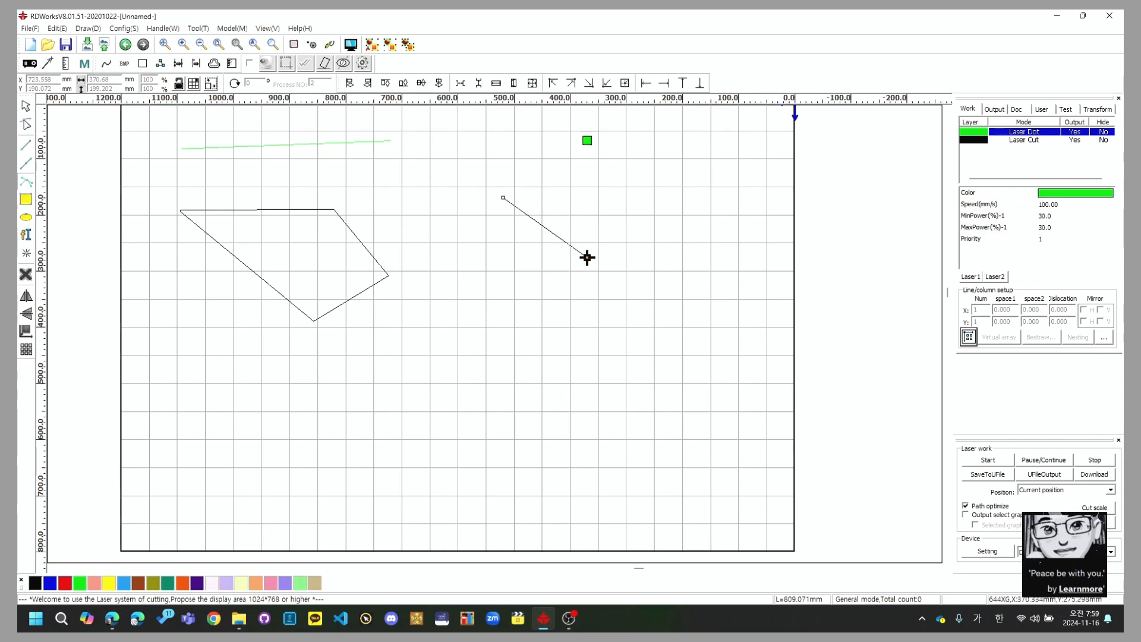
left_click(583, 177)
left_click(612, 188)
left_click_drag(634, 199, 622, 250)
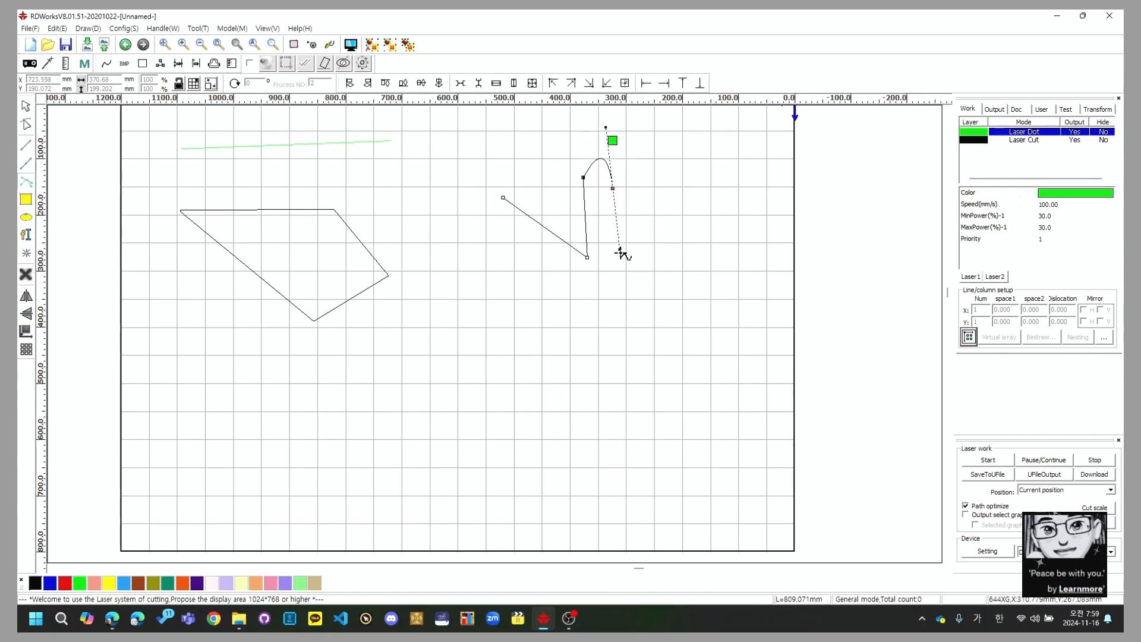
left_click(604, 279)
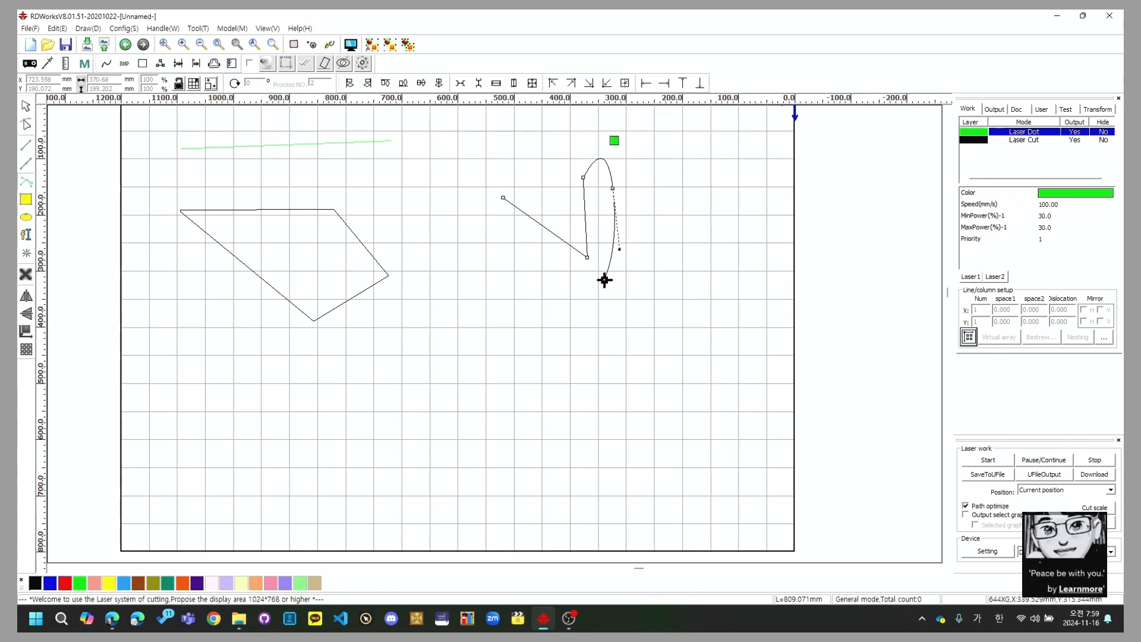
left_click(552, 320)
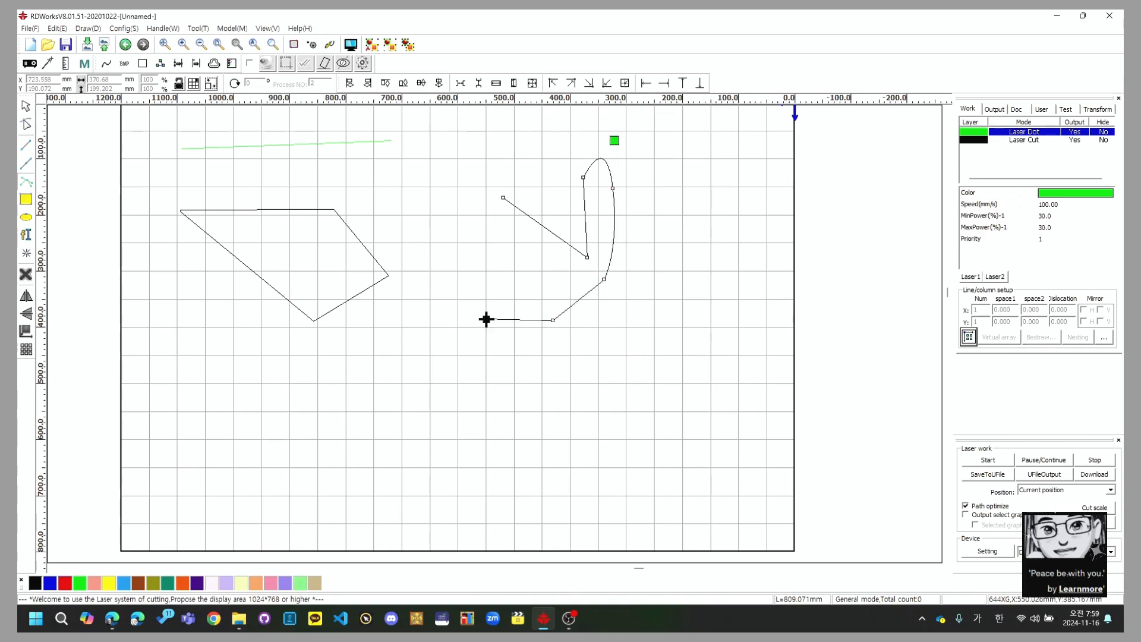
left_click_drag(486, 318, 519, 212)
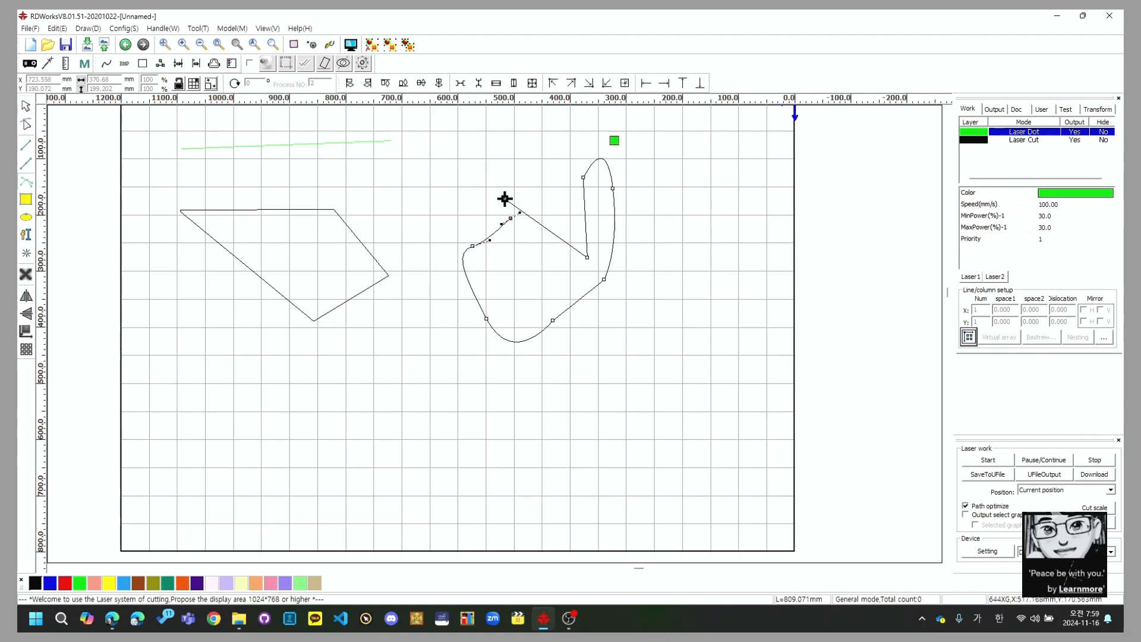
left_click(503, 197)
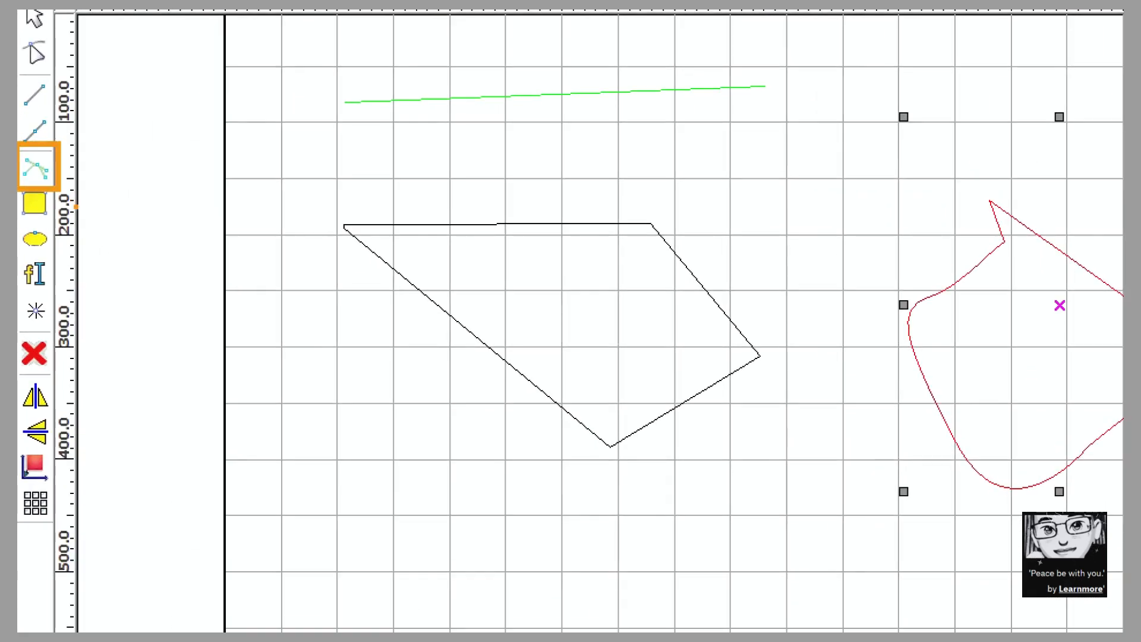
Select the line, the polyline and the Bezier curve together and delete them from the work area.
left_click(37, 25)
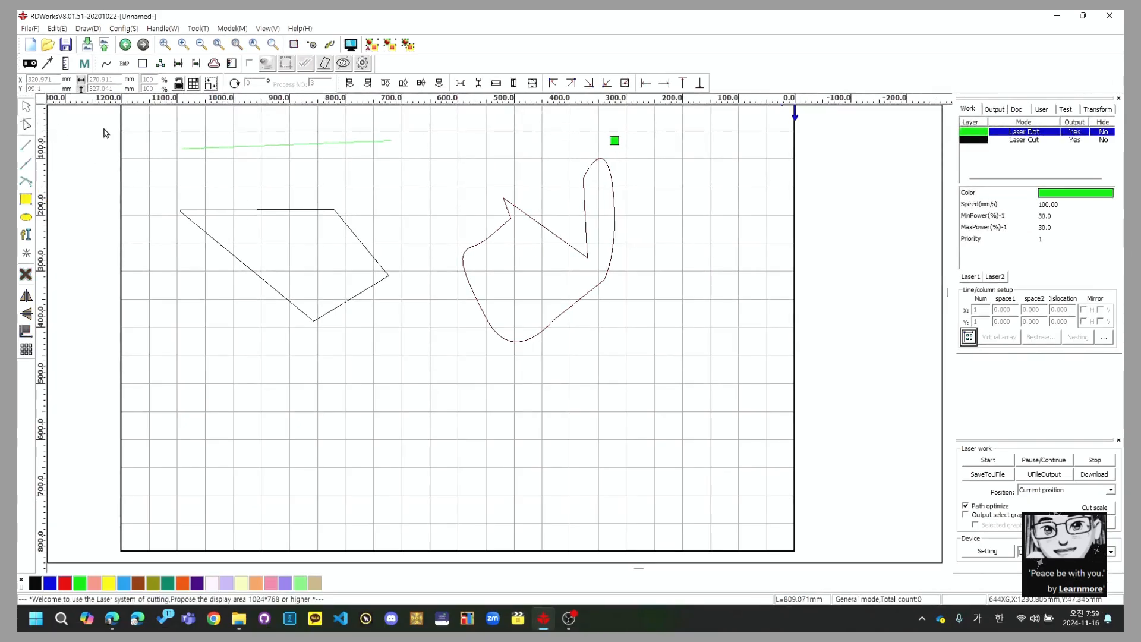
left_click_drag(102, 119, 711, 395)
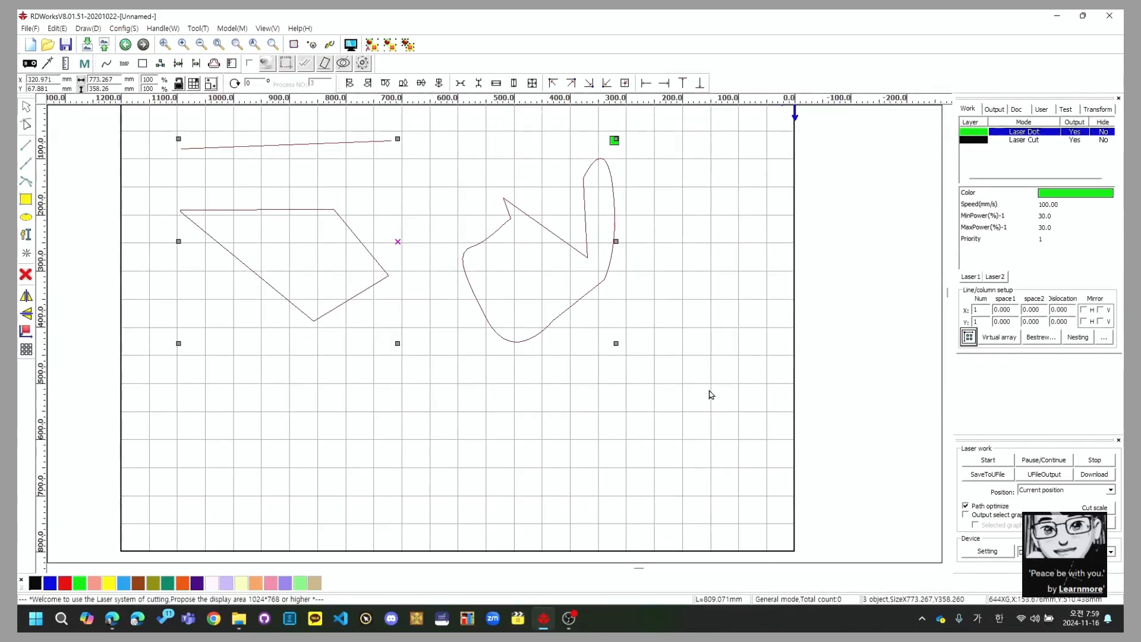
key("Delete")
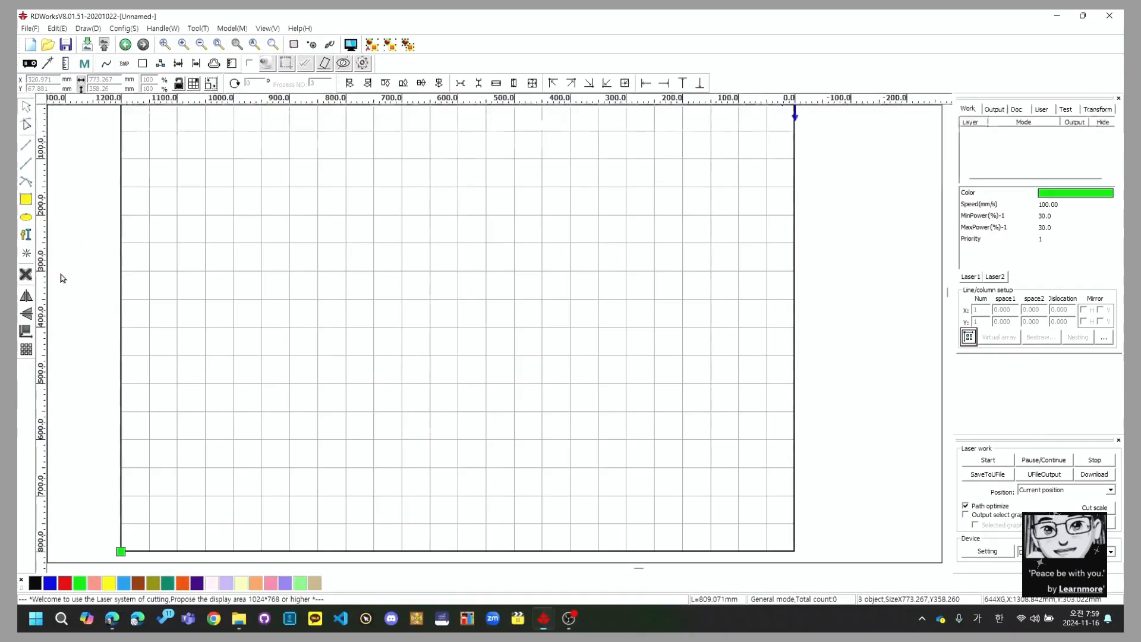
Draw a nearly square rectangle in the upper part of the work area and a slightly taller-than-wide ellipse beside it.
left_click(34, 170)
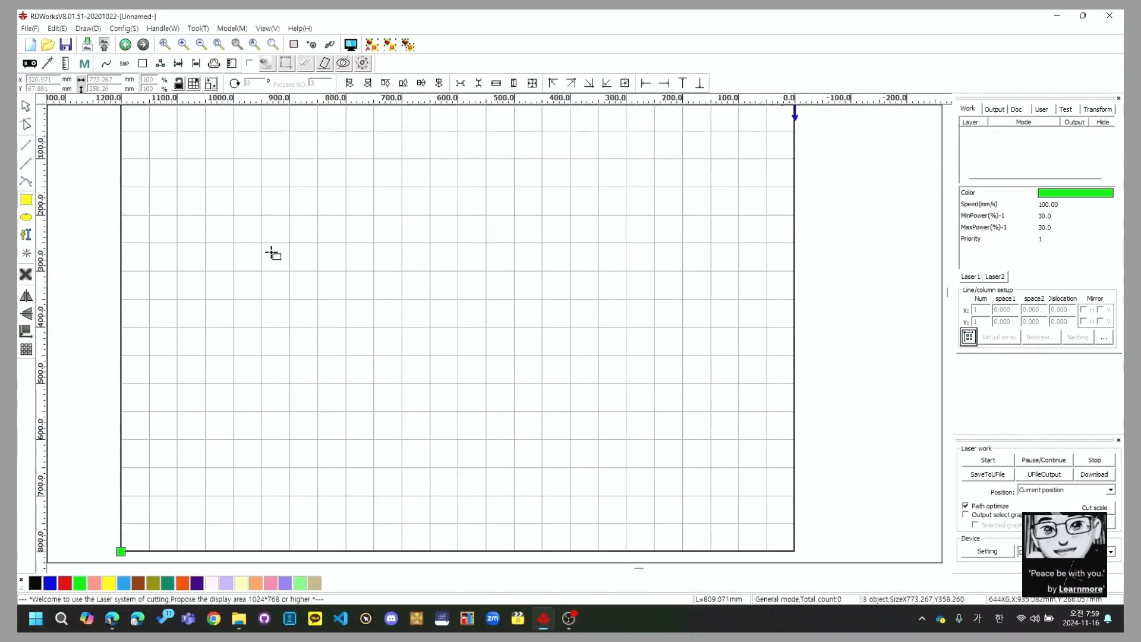
left_click_drag(171, 174, 271, 272)
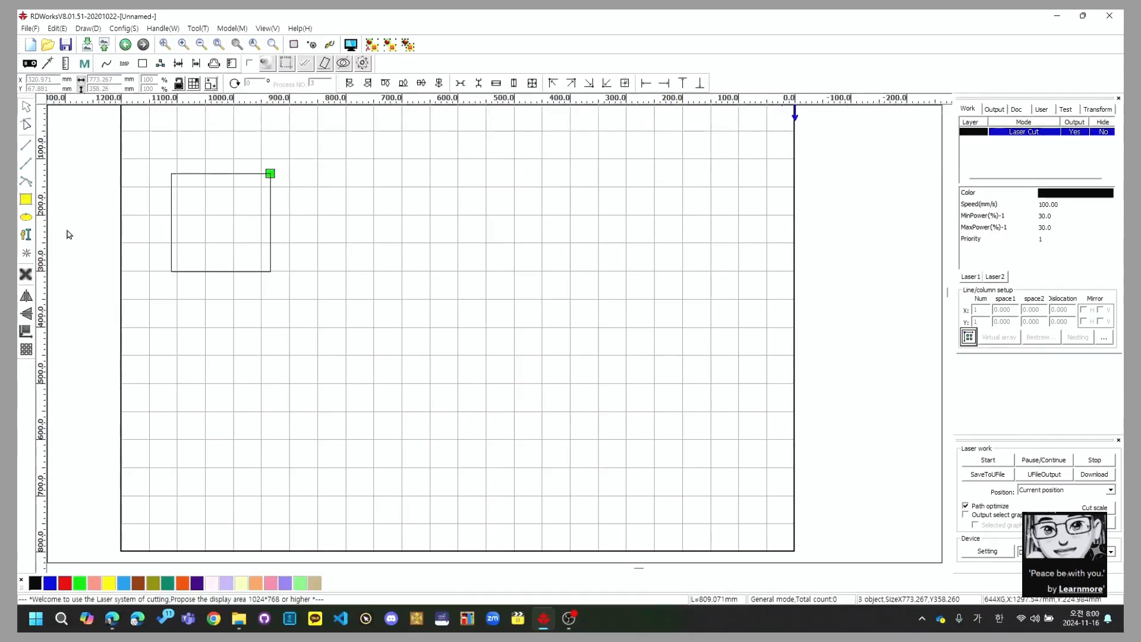
left_click(27, 217)
left_click_drag(353, 174, 447, 280)
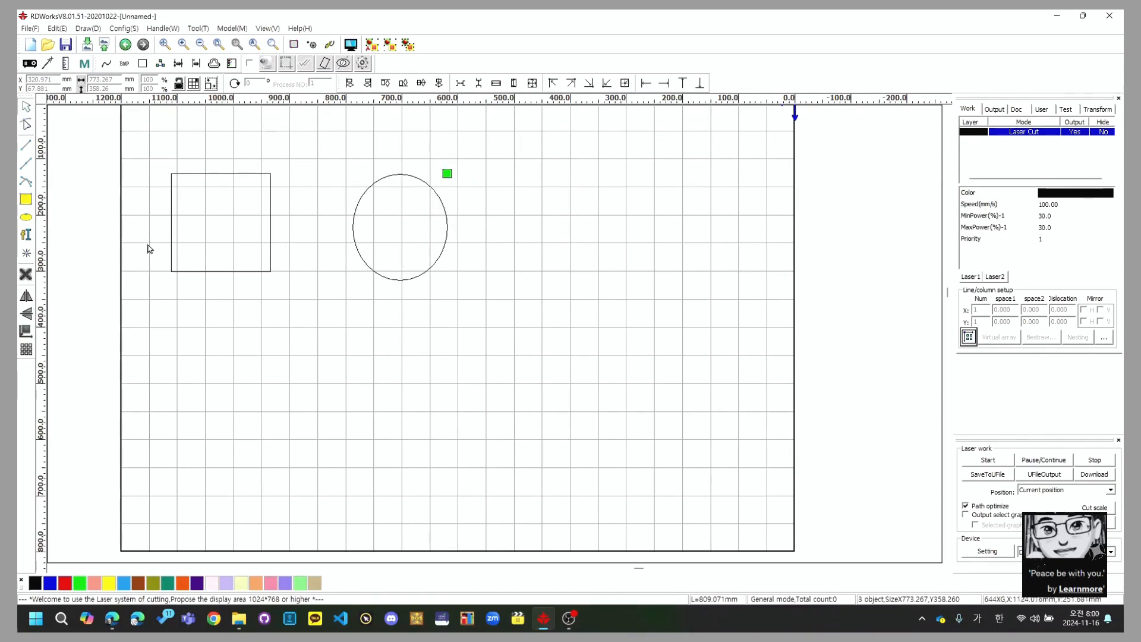
Insert a text object with the person's name below the rectangle, using the TrueType font SB 어그로 Bold at 8 mm height and 50% width.
left_click(27, 235)
left_click(258, 376)
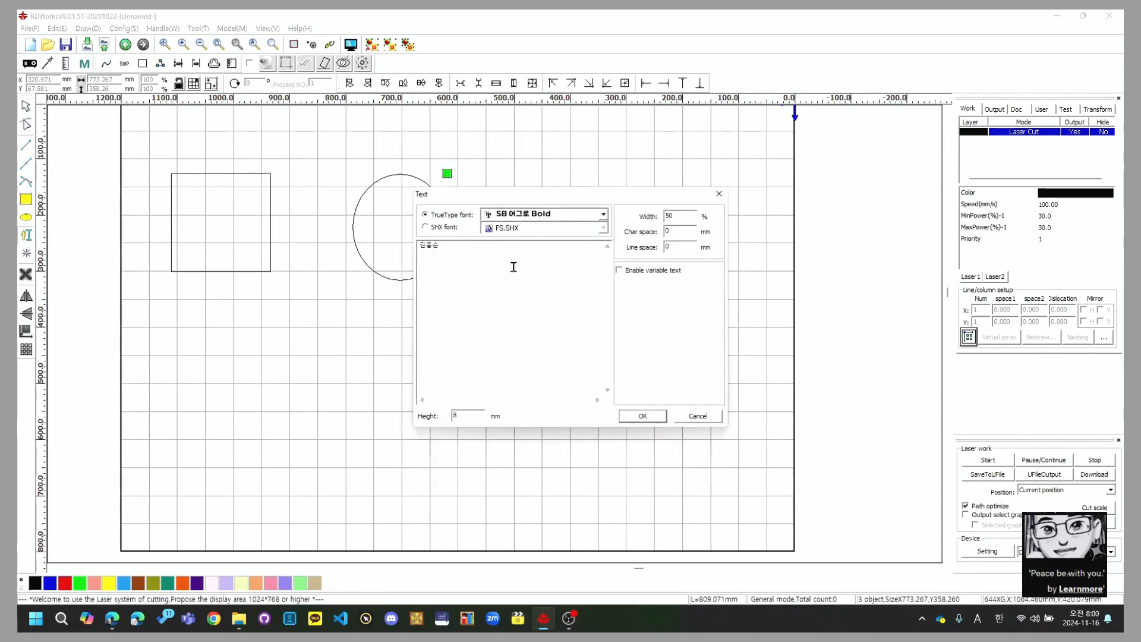
mouse_move(409, 255)
left_mouse_down()
mouse_move(464, 252)
mouse_move(321, 243)
mouse_move(494, 253)
mouse_move(473, 280)
left_mouse_up()
key("ctrl+1")
left_click(450, 251)
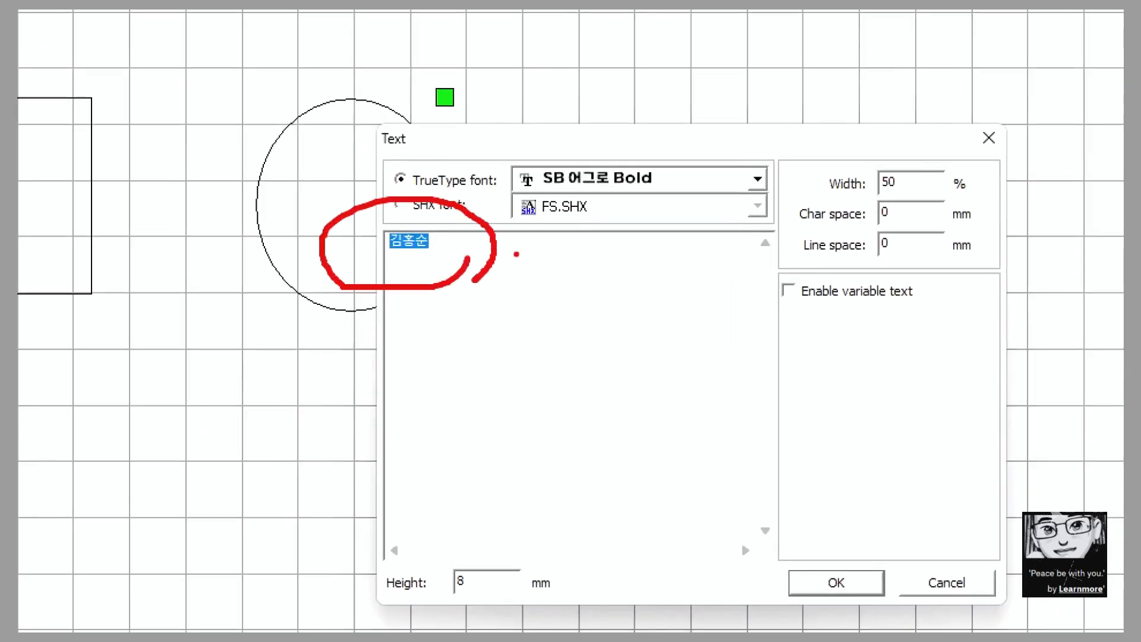
left_click_drag(517, 186, 751, 190)
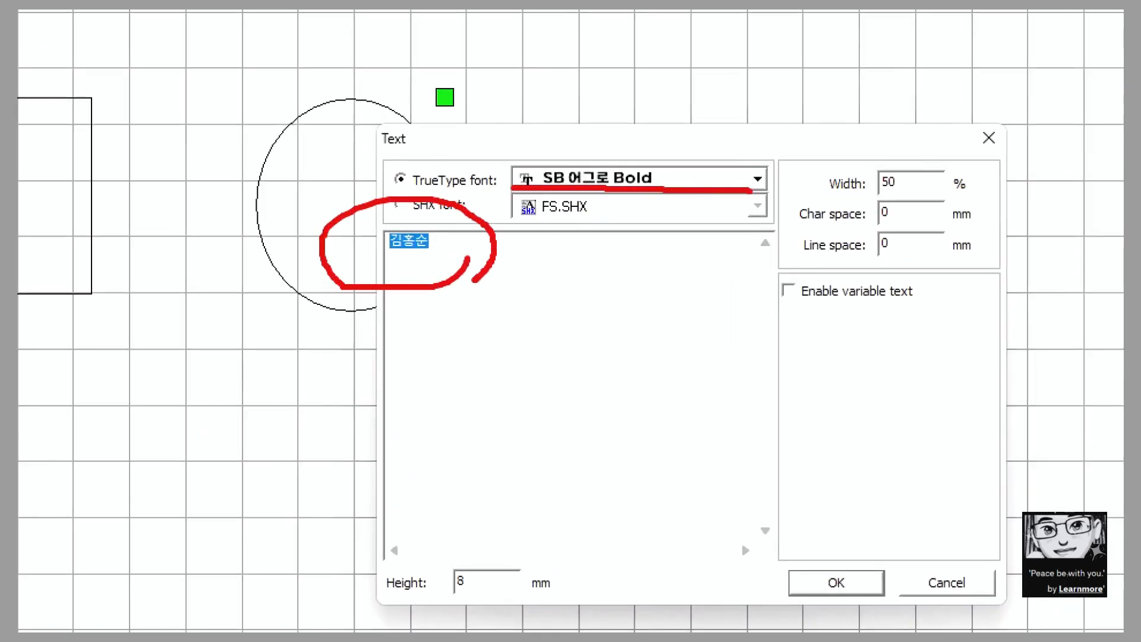
key("Escape")
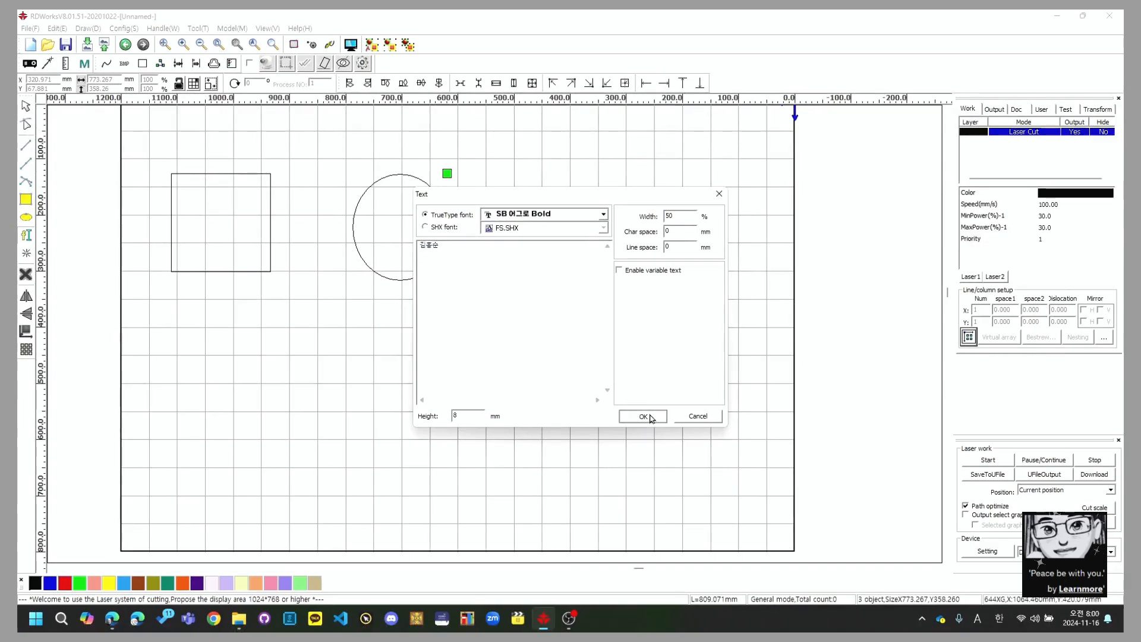
left_click(647, 415)
Enlarge the name text to about 338 mm wide and 225 mm high, and deselect it.
key("ctrl+1")
left_click(203, 357)
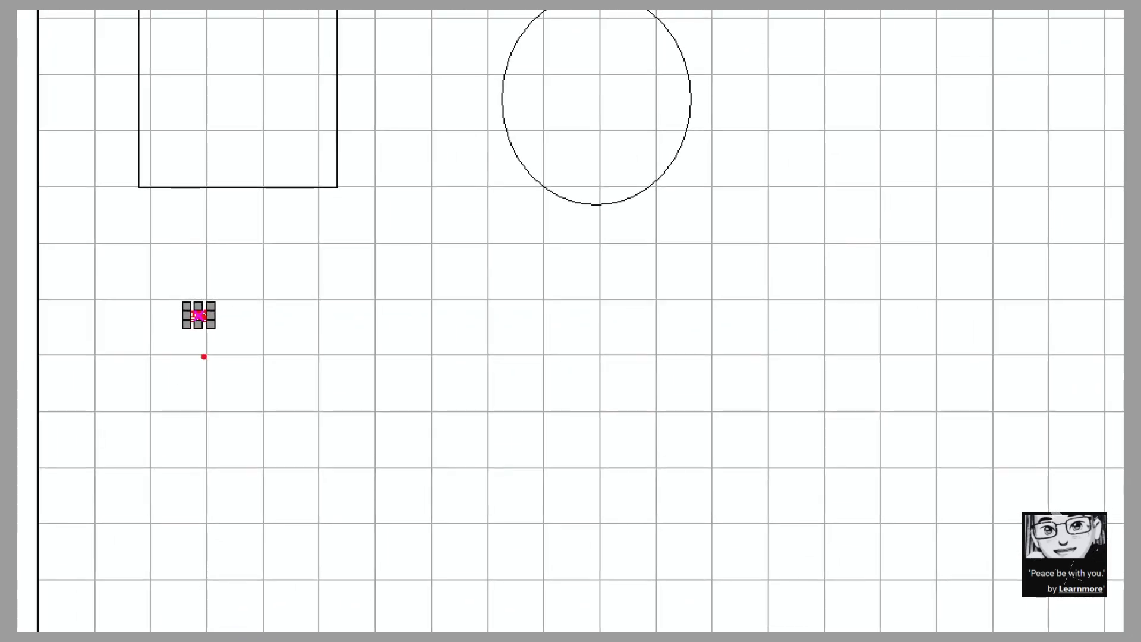
key("Escape")
left_click_drag(207, 339, 471, 461)
left_click(471, 461)
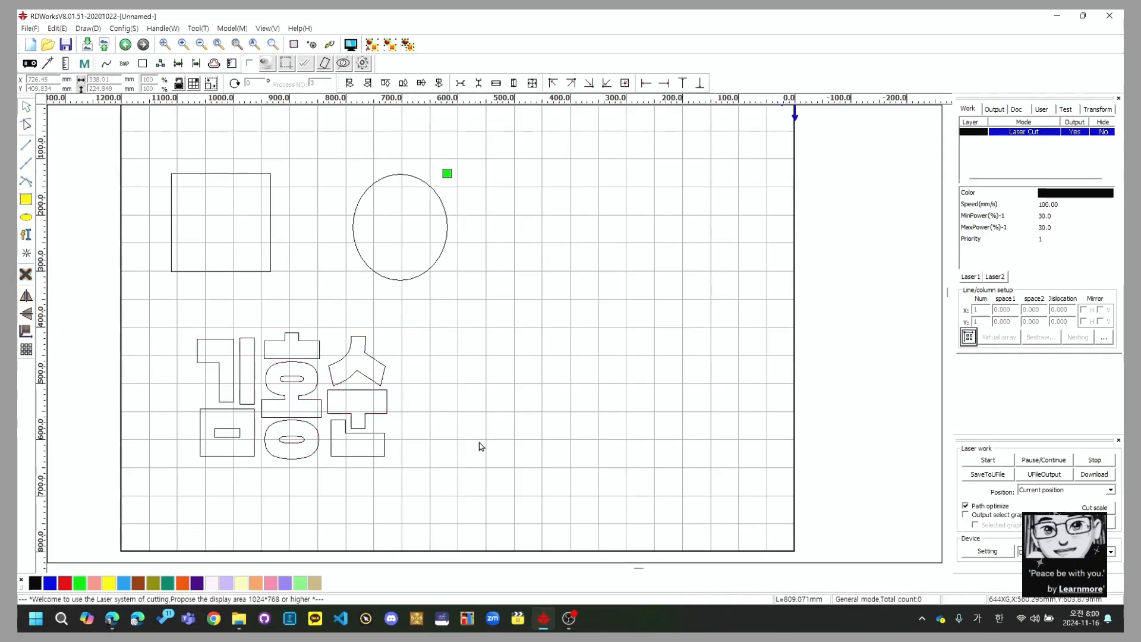
key("ctrl+1")
left_click(363, 448)
mouse_move(375, 481)
left_mouse_down()
mouse_move(198, 356)
mouse_move(400, 477)
mouse_move(423, 521)
left_mouse_up()
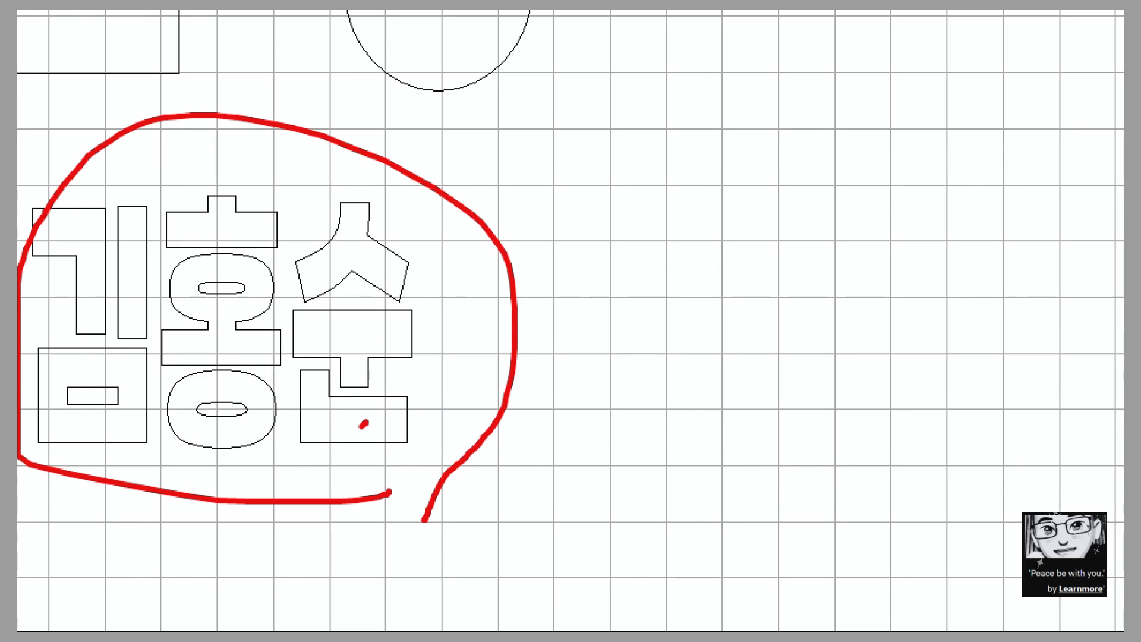
mouse_move(36, 240)
left_mouse_down()
mouse_move(80, 232)
mouse_move(102, 268)
mouse_move(89, 312)
mouse_move(105, 343)
left_mouse_up()
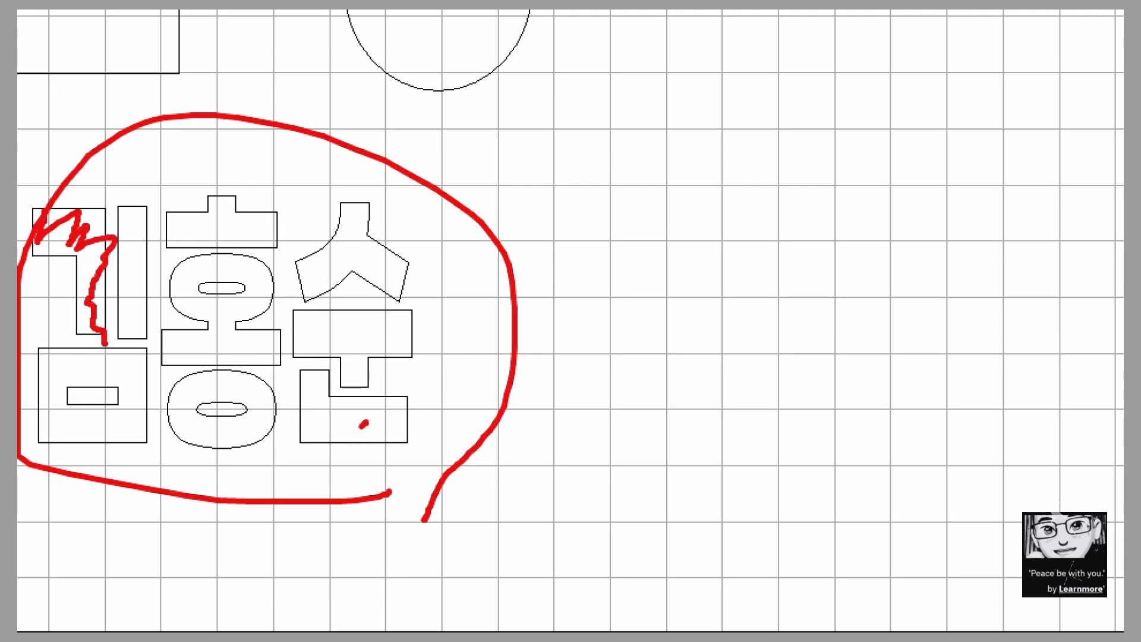
key("Escape")
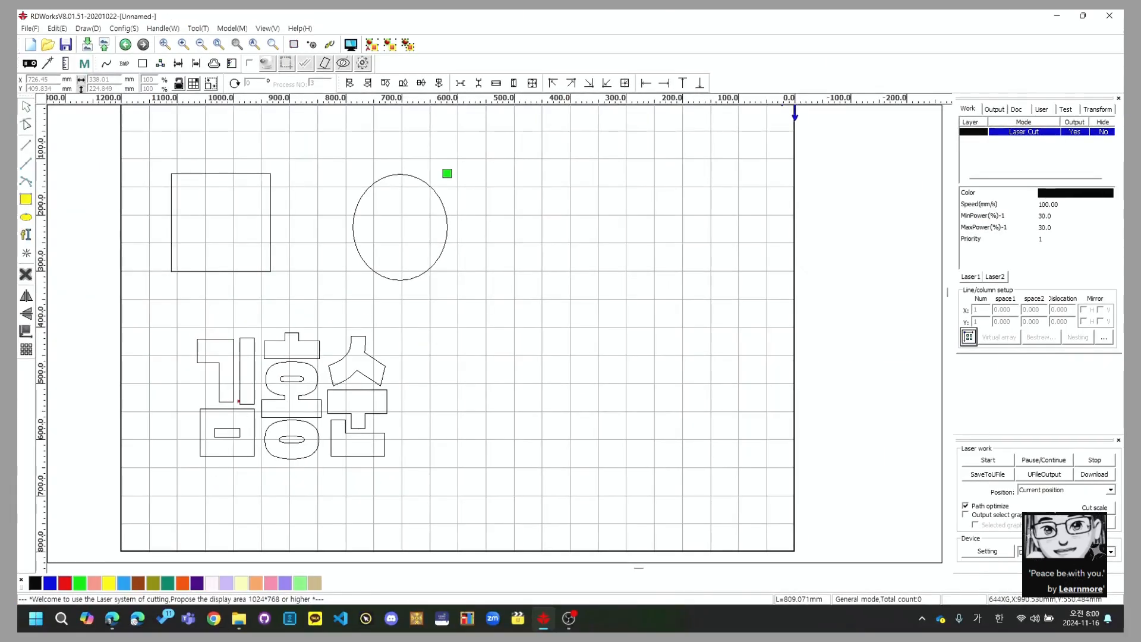
key("ctrl+1")
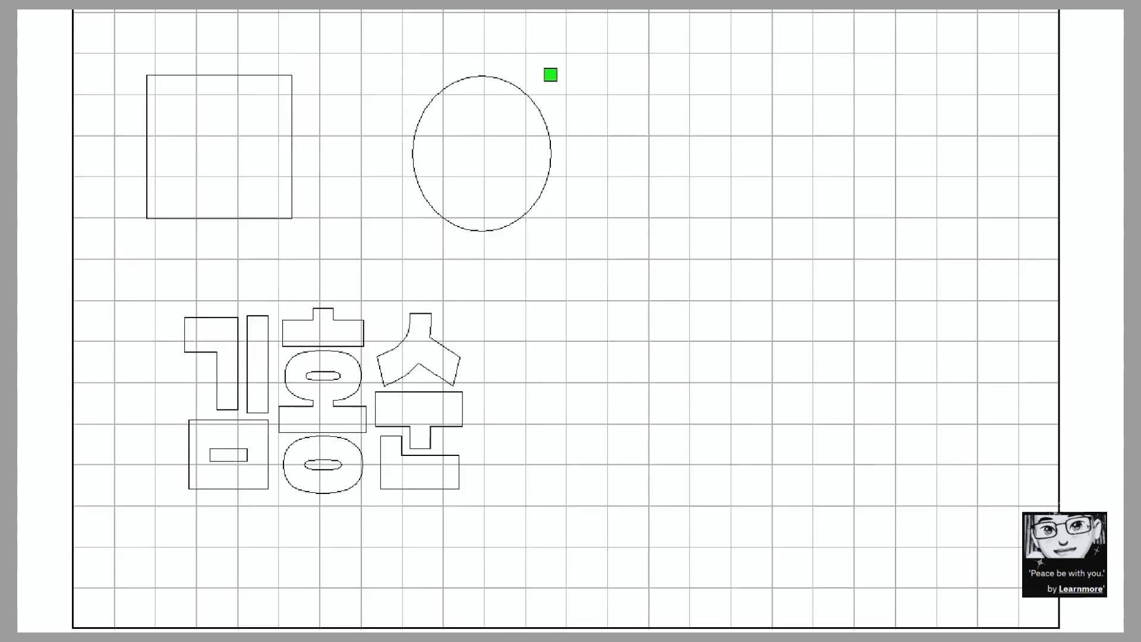
mouse_move(65, 10)
left_mouse_down()
mouse_move(479, 10)
mouse_move(759, 204)
mouse_move(496, 591)
mouse_move(89, 420)
mouse_move(76, 12)
left_mouse_up()
key("Escape")
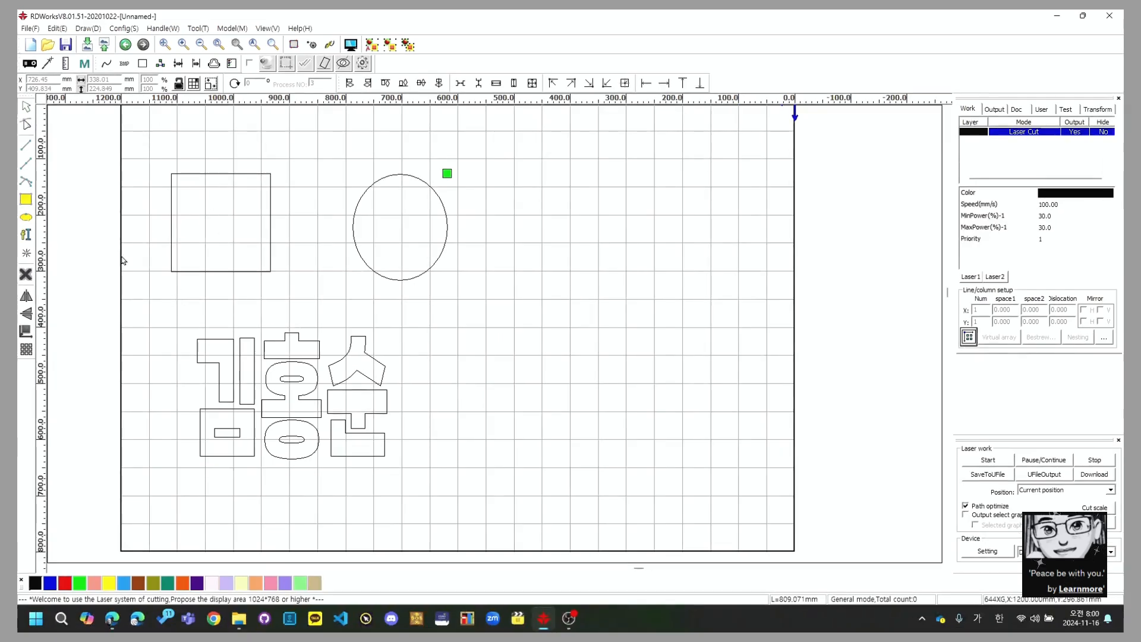
Select the rectangle, the ellipse and the text together and delete them.
mouse_move(125, 134)
left_mouse_down()
mouse_move(585, 535)
mouse_move(590, 517)
left_mouse_up()
key("Delete")
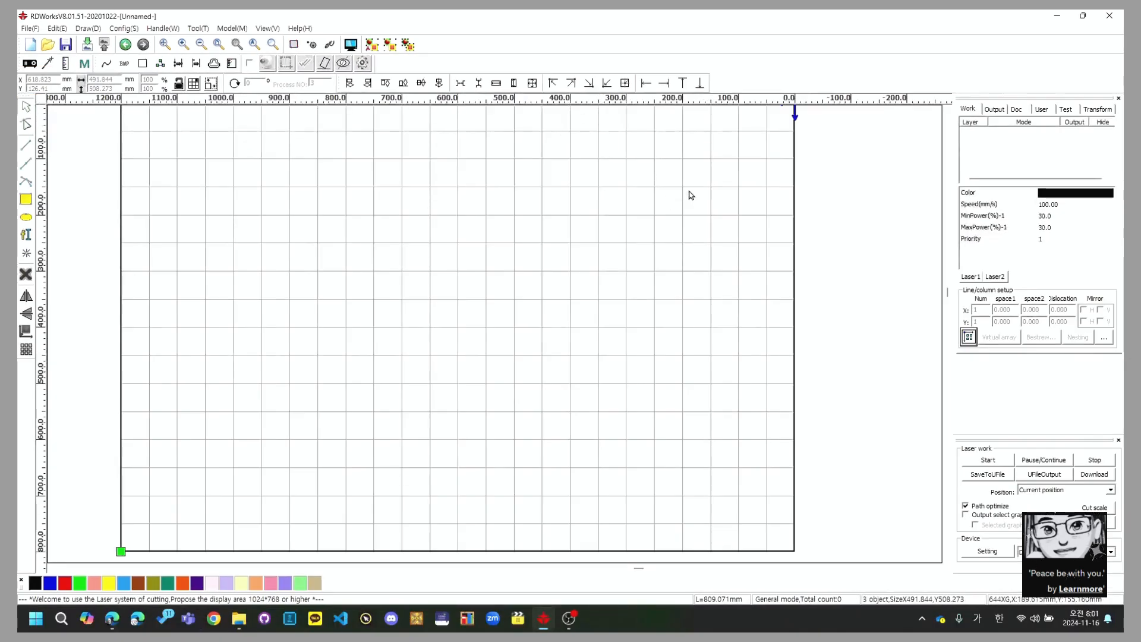
Draw a rectangle about 288 mm wide and 248 mm high in the upper half of the work area.
scroll(688, 194, "down", 3)
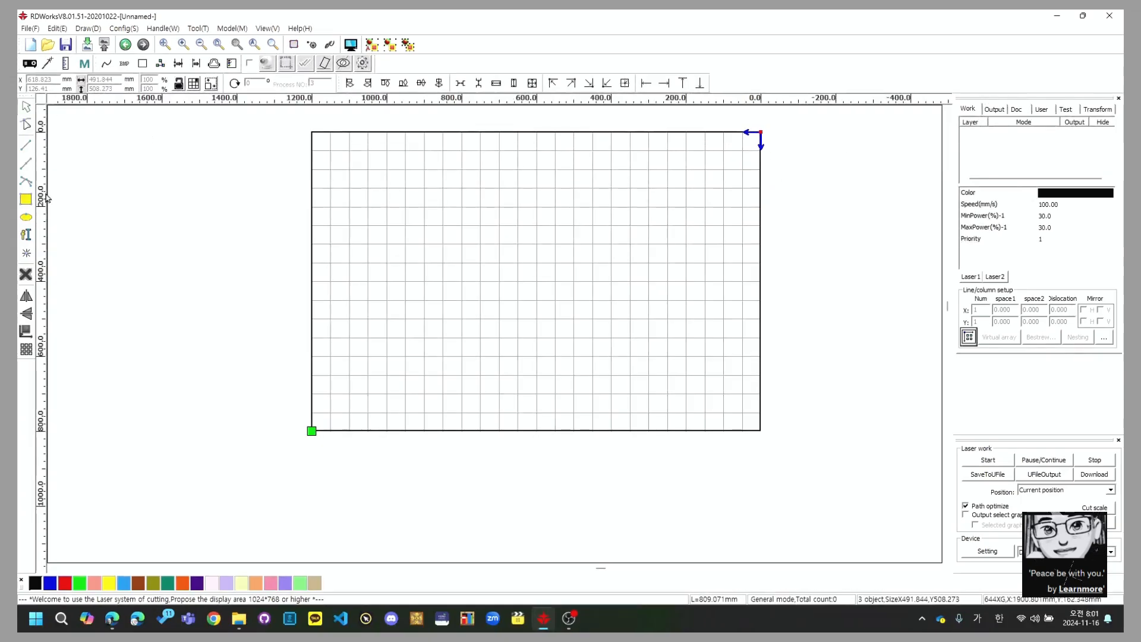
left_click(27, 199)
left_click_drag(408, 196, 517, 290)
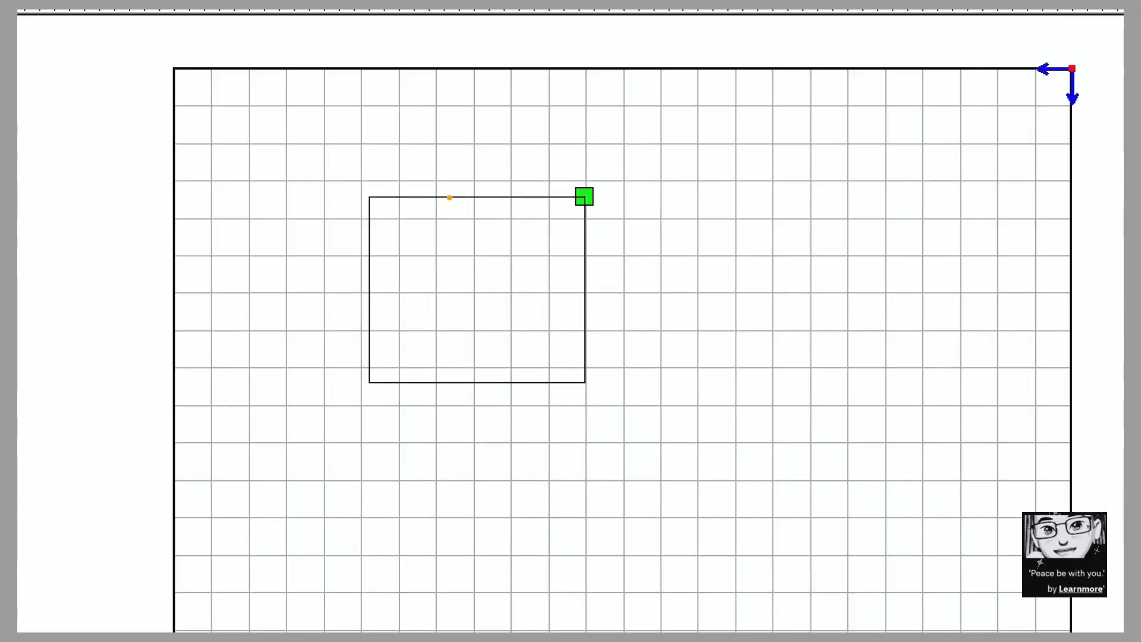
Position the rectangle at the machine origin by setting its X and Y coordinates to 0 mm.
left_click(452, 202)
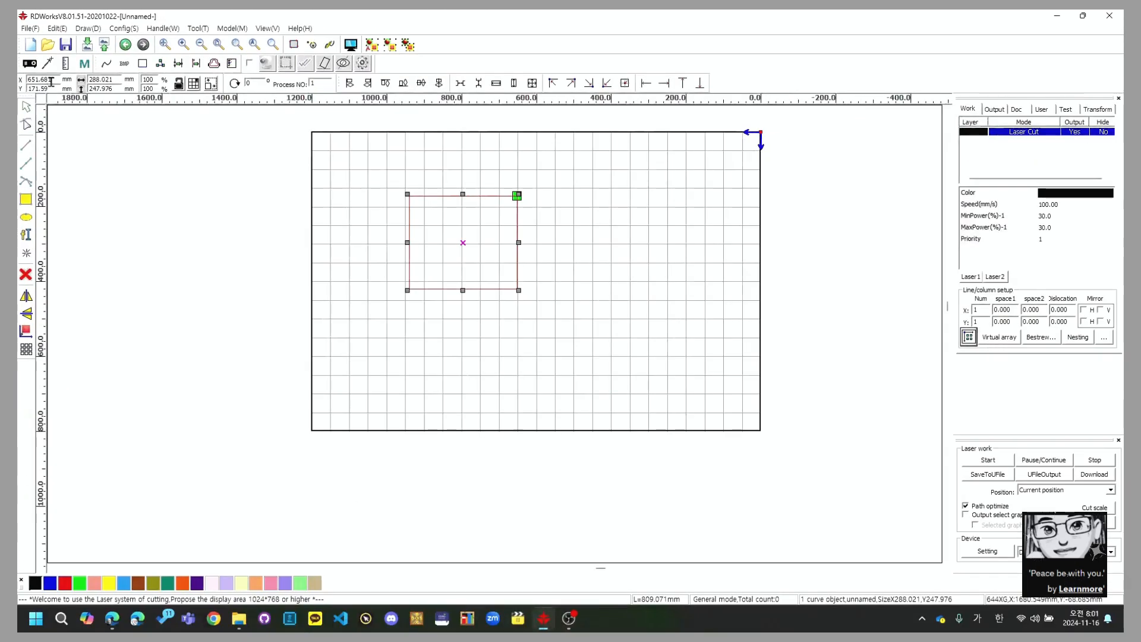
double_click(52, 80)
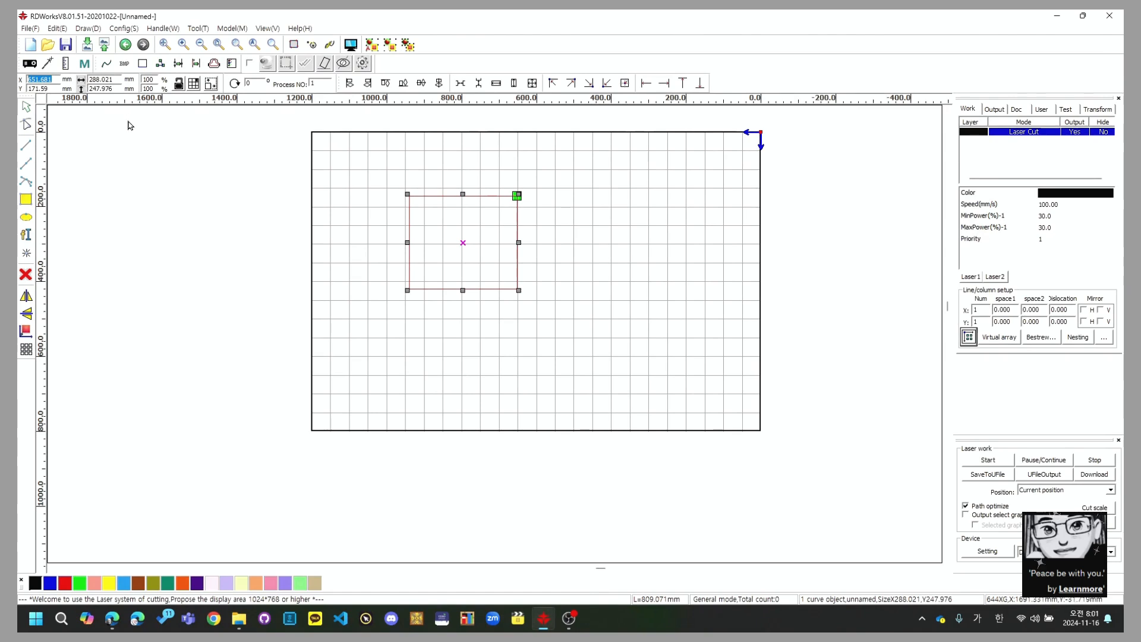
type("ㅐ")
left_click(54, 88)
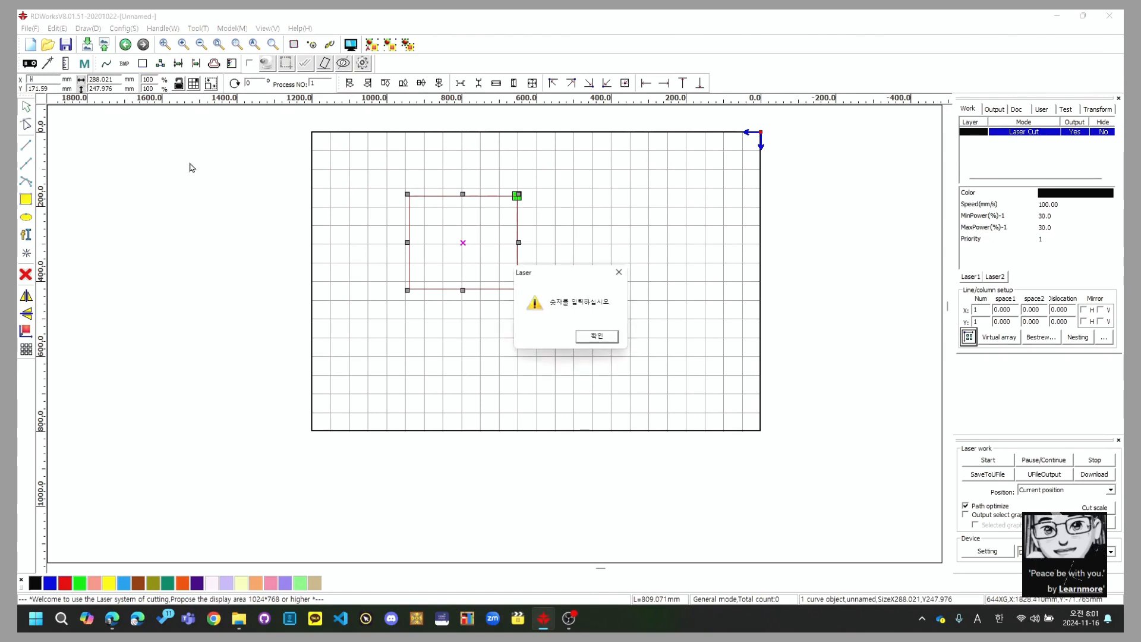
key("Return")
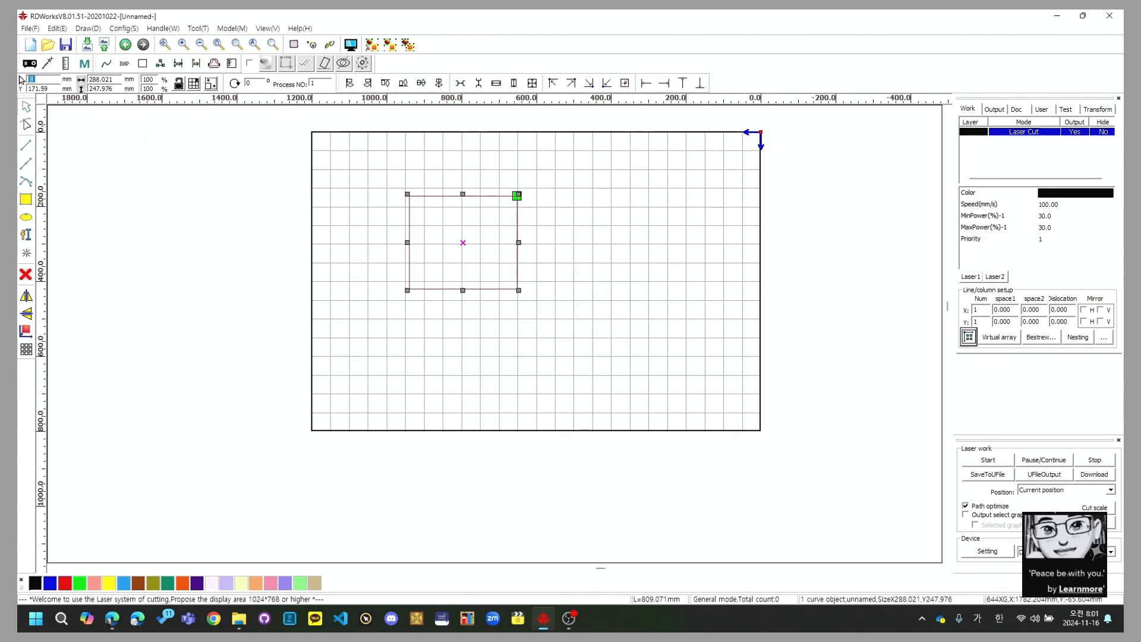
type("0")
left_click_drag(51, 88, 22, 88)
type("0")
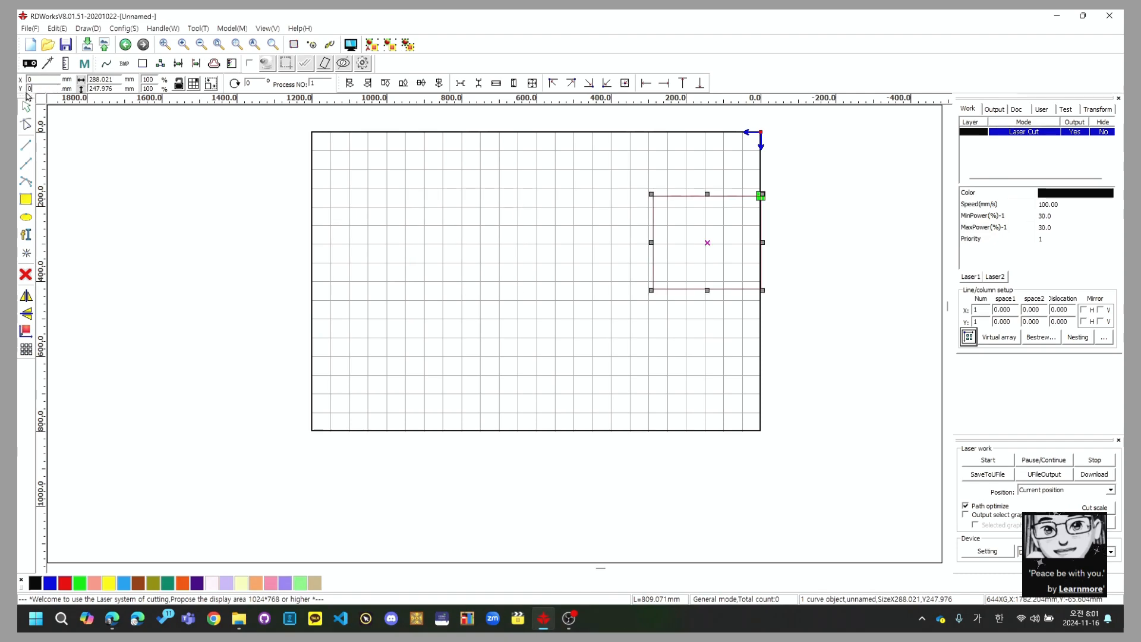
left_click(215, 264)
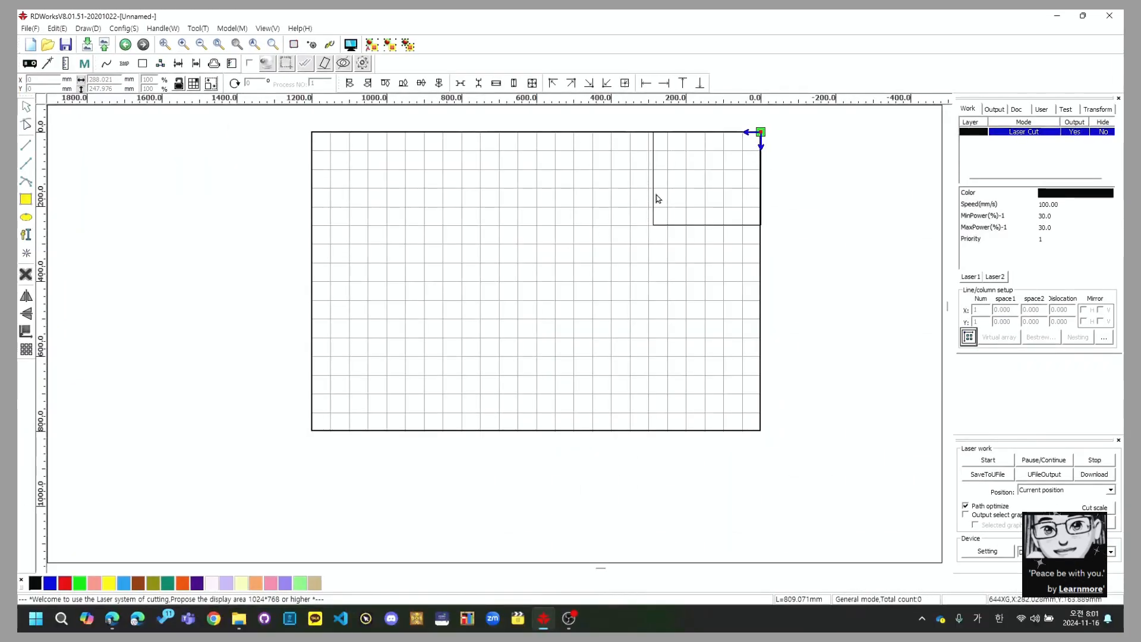
Move the rectangle to about X 394 mm, Y 283 mm and set its position reference to the centre point.
left_click(654, 194)
left_click_drag(654, 194, 507, 301)
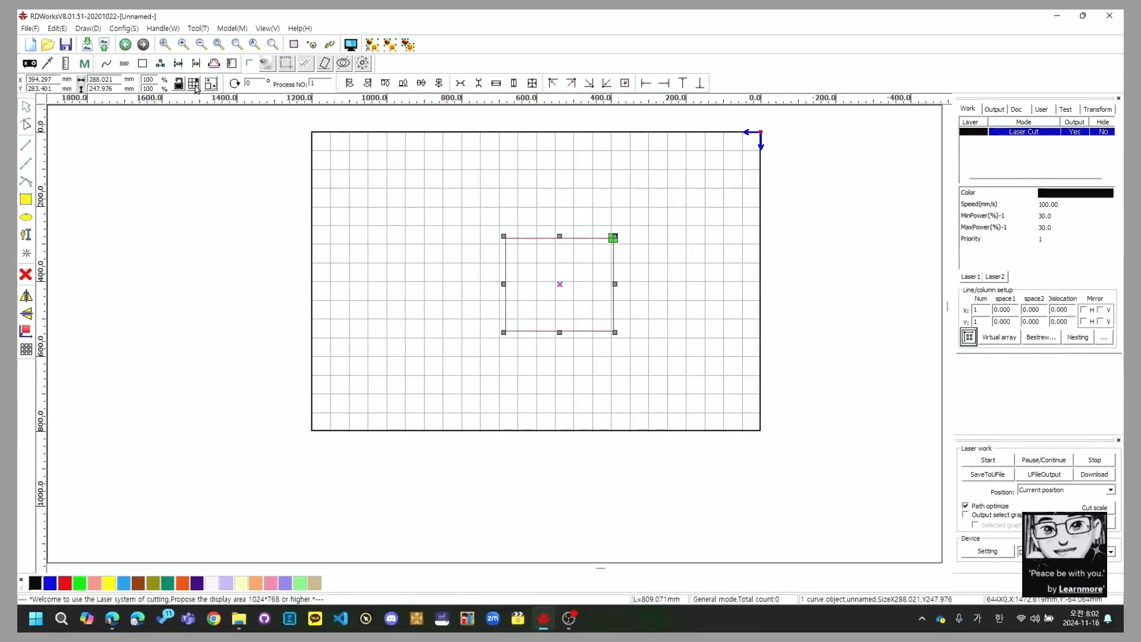
left_click(194, 83)
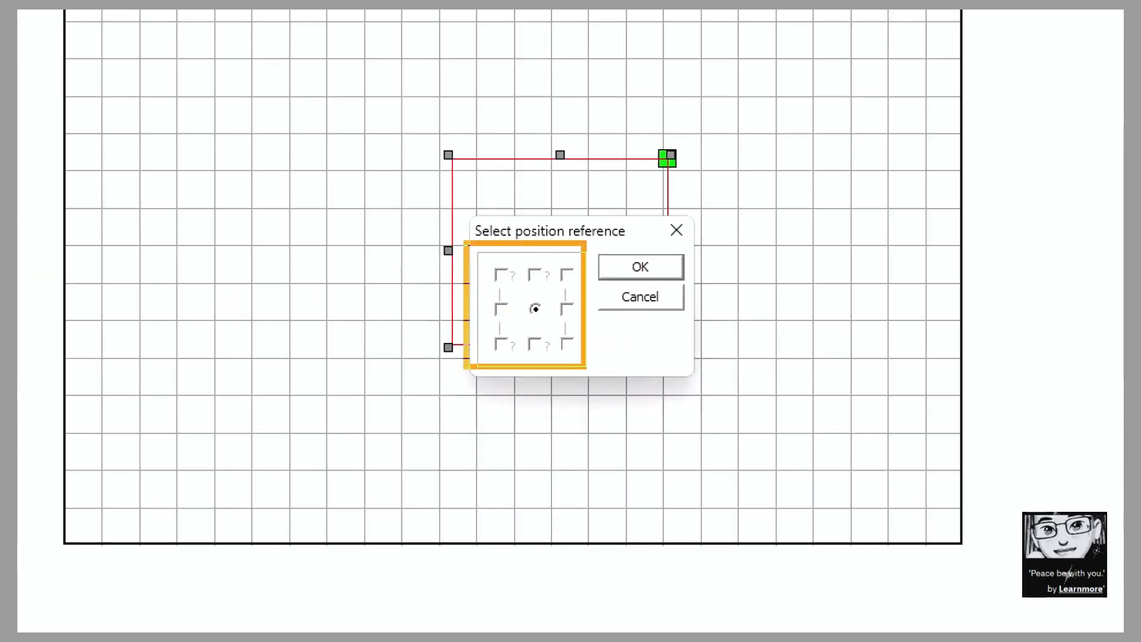
left_click(627, 273)
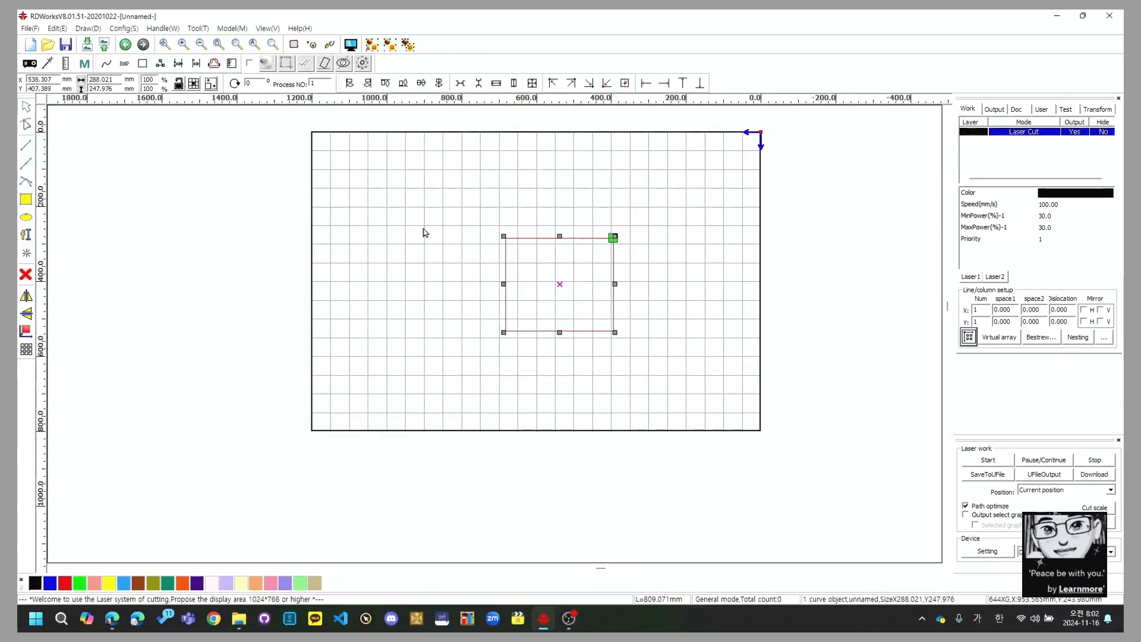
Centre the rectangle on the machine origin by setting its X and Y coordinates to 0 mm.
left_click(491, 275)
left_click(531, 244)
double_click(55, 81)
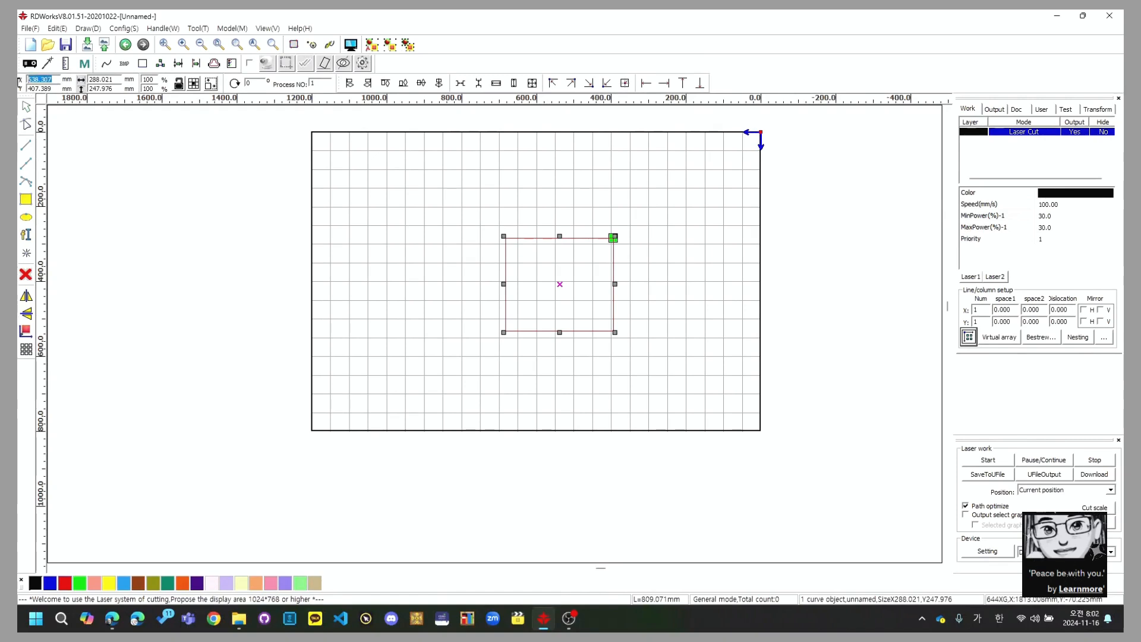
type("0")
left_click_drag(54, 88, 18, 93)
right_click(18, 93)
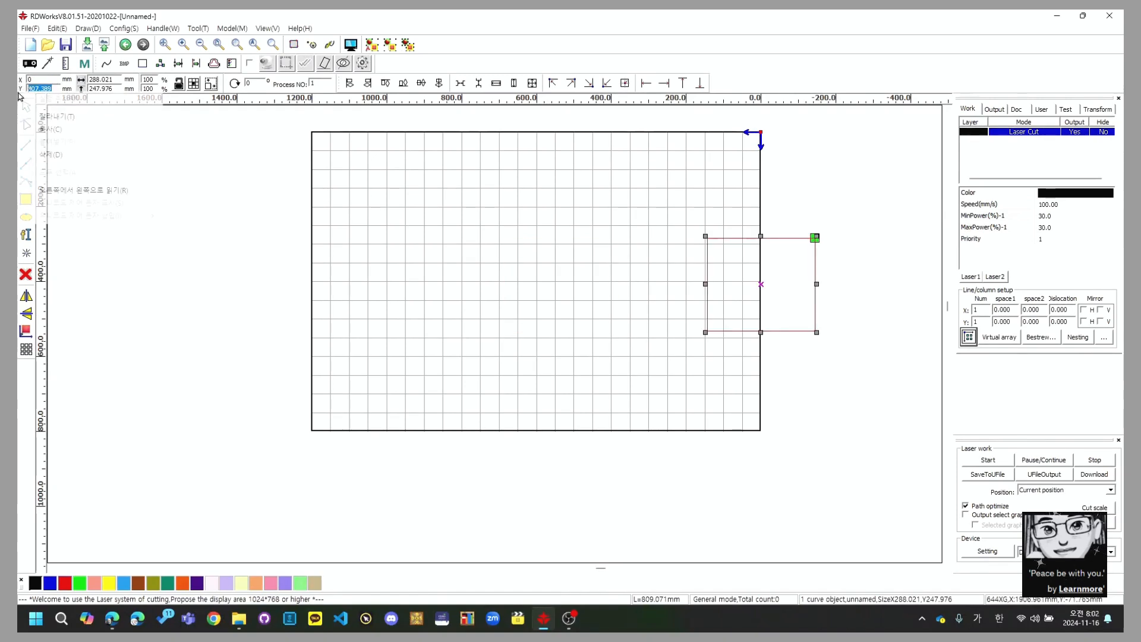
left_click(167, 255)
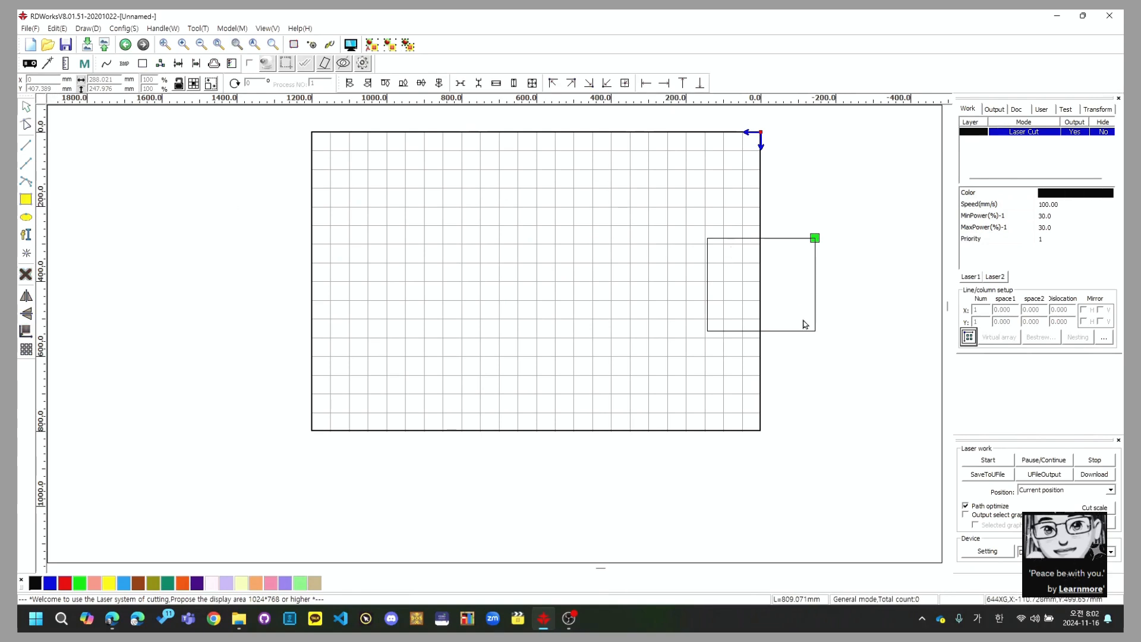
left_click_drag(584, 200, 892, 390)
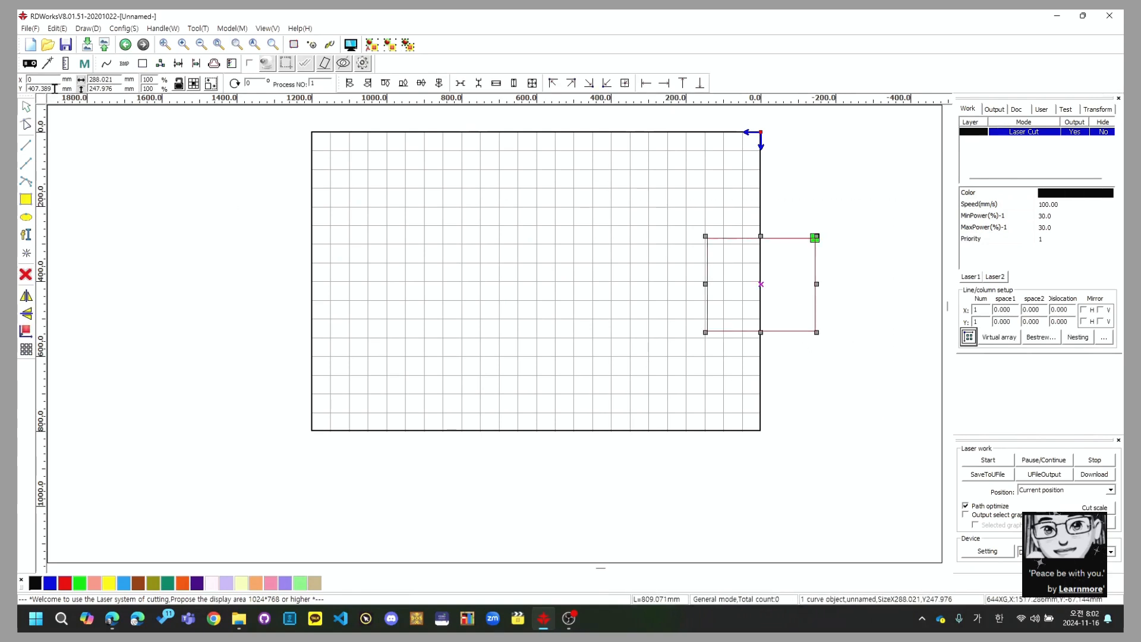
left_click_drag(55, 89, 20, 89)
type("0")
left_click(191, 208)
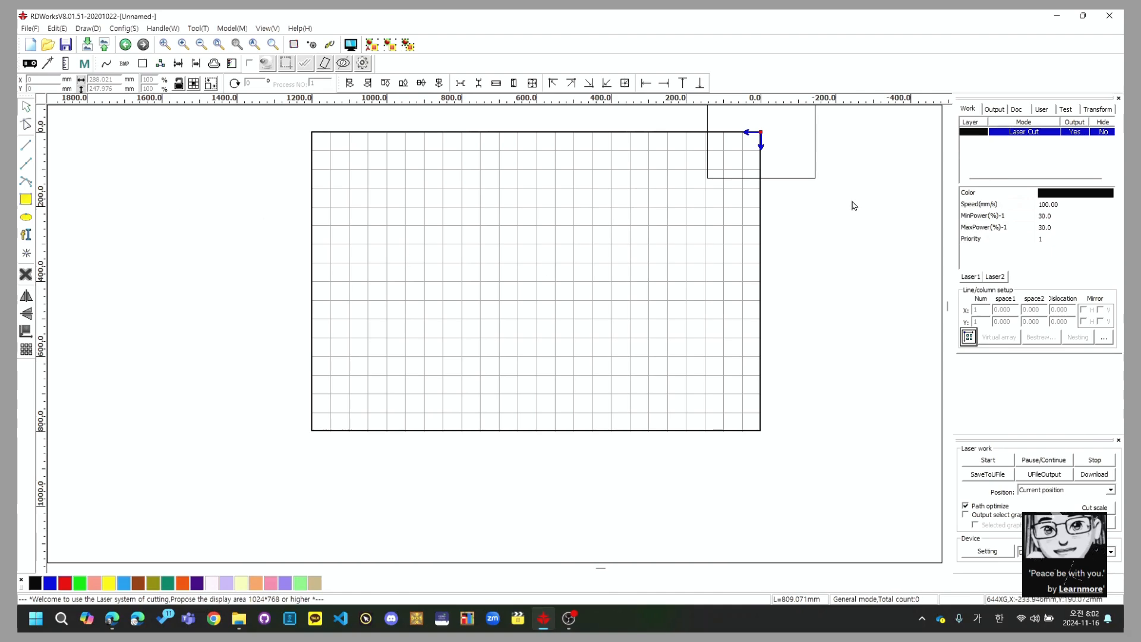
Set the position reference to the object's upper-right corner point.
left_click_drag(849, 209, 815, 280)
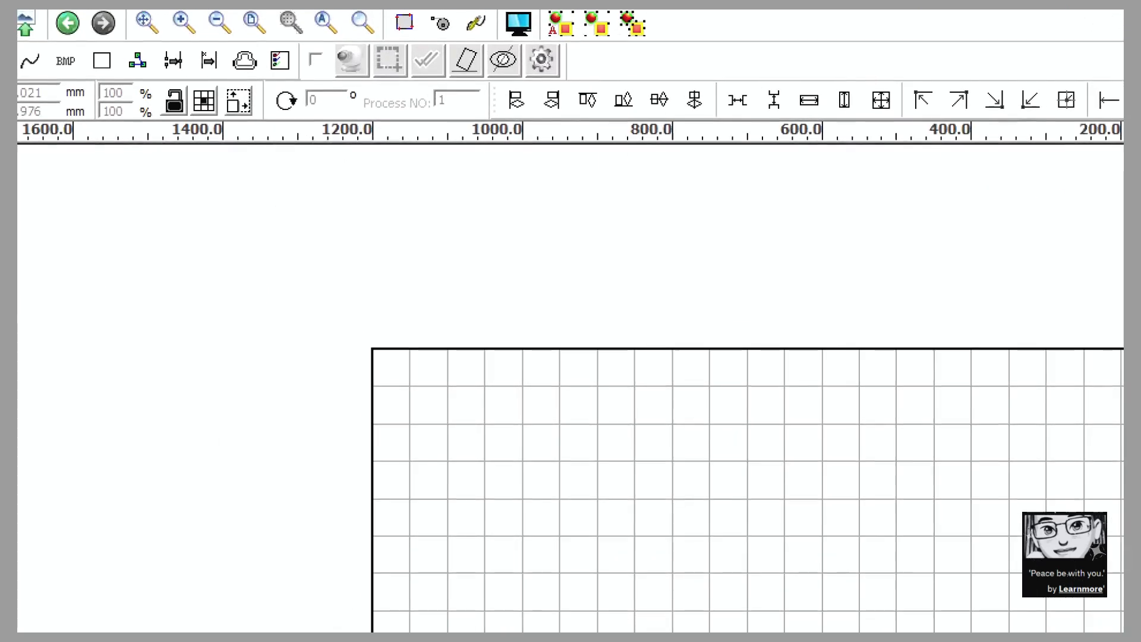
left_click(239, 103)
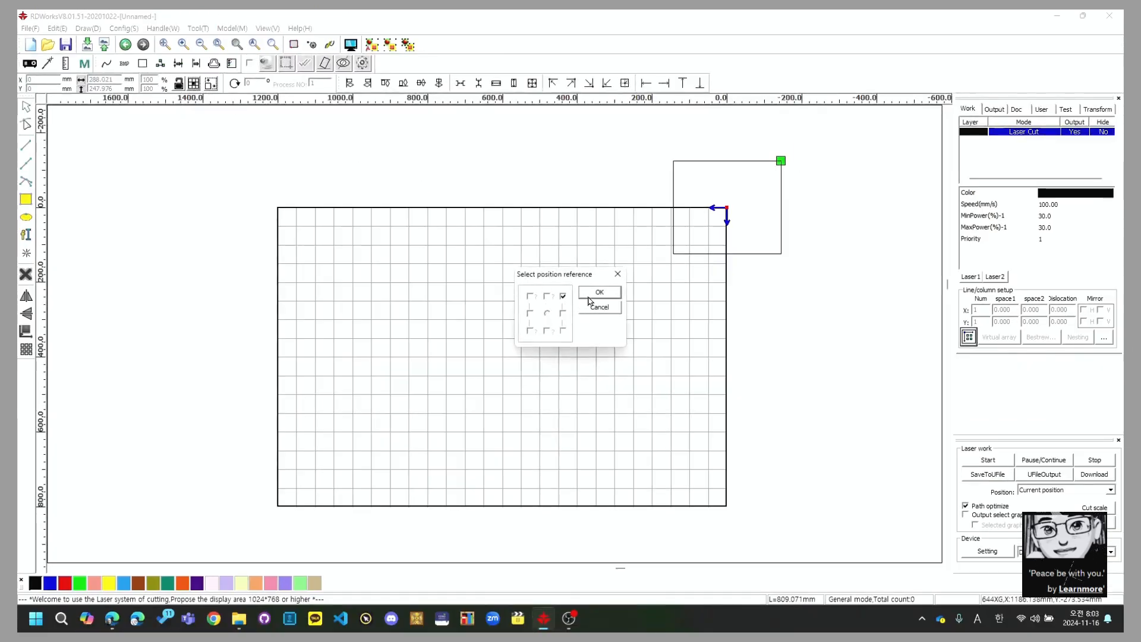
left_click(598, 292)
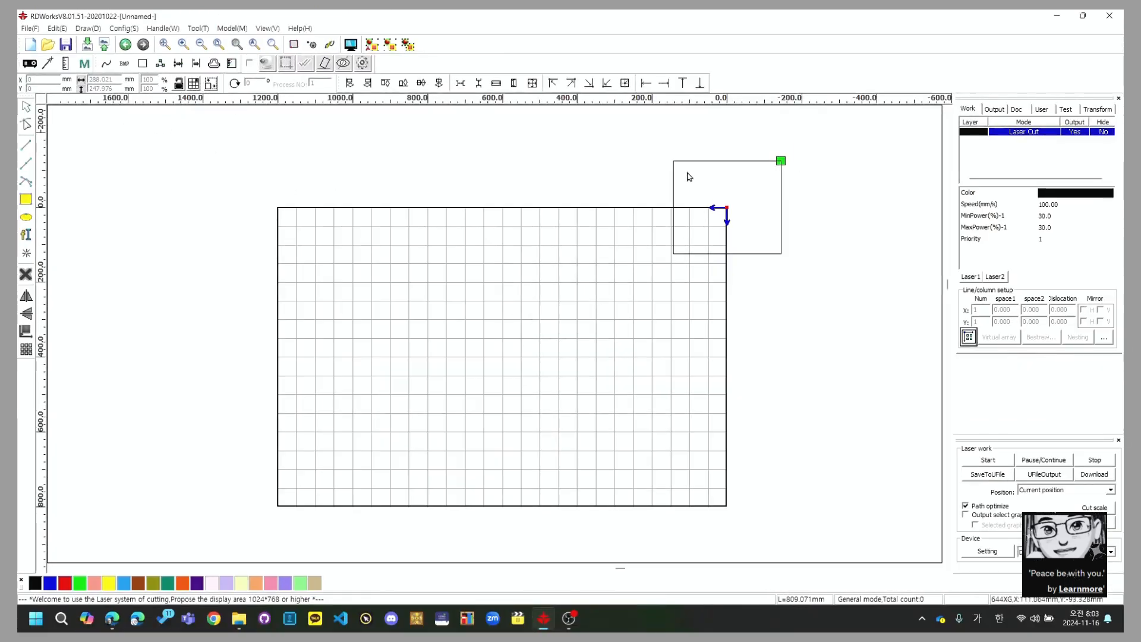
Place the rectangle's upper-right corner on the machine origin by setting its X and Y to 0 mm.
left_click(685, 256)
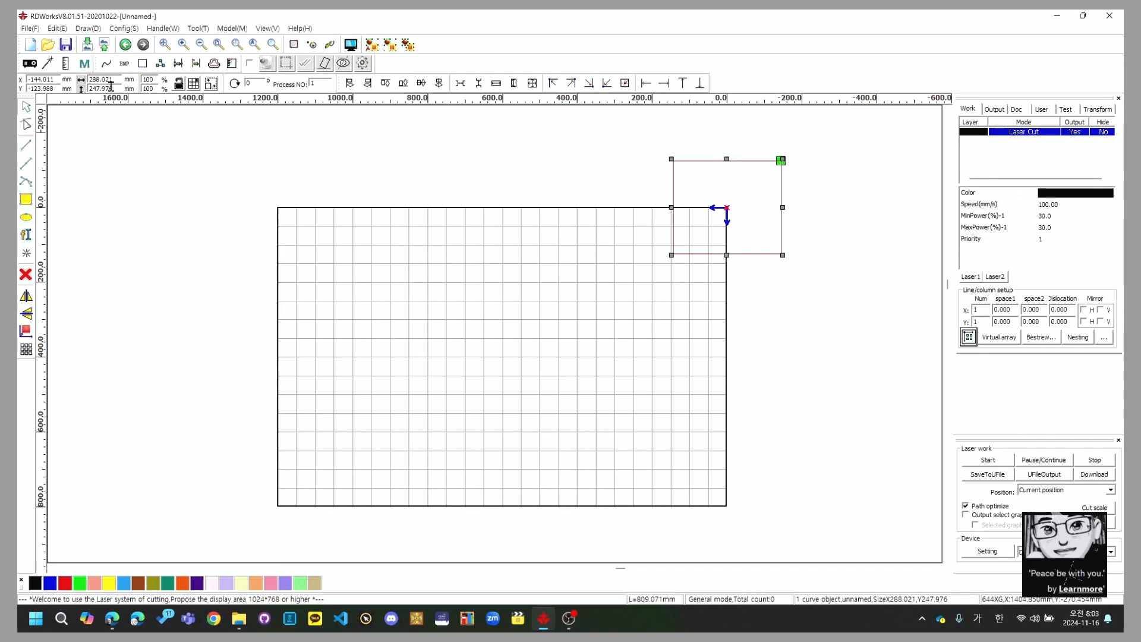
double_click(55, 79)
key("BackSpace")
type("0")
key("Return")
double_click(55, 88)
type("0")
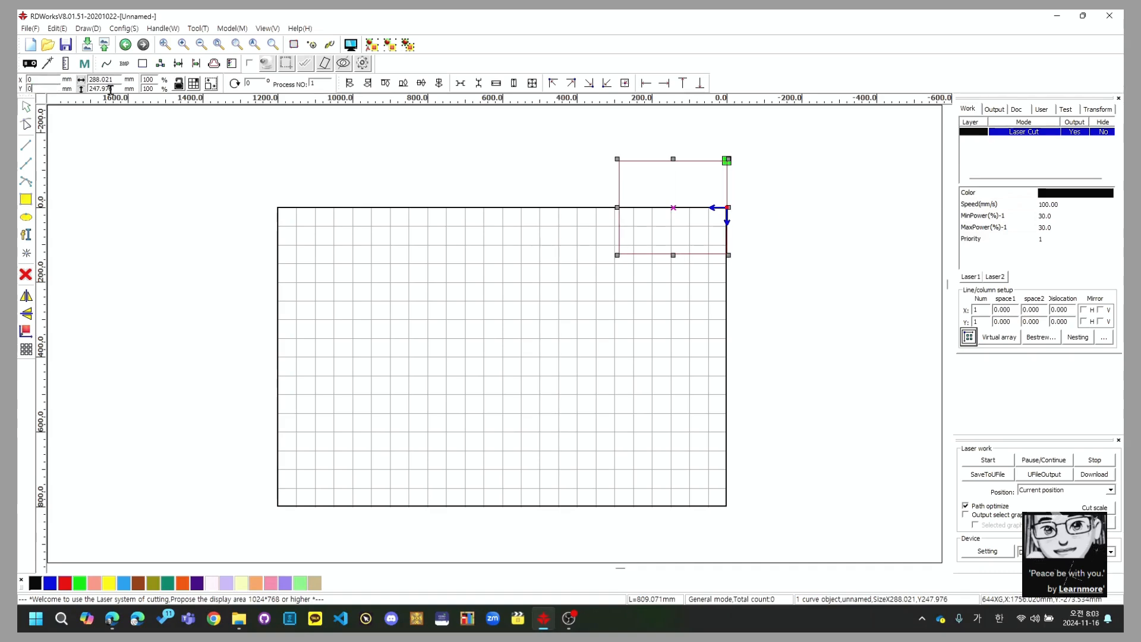
key("Return")
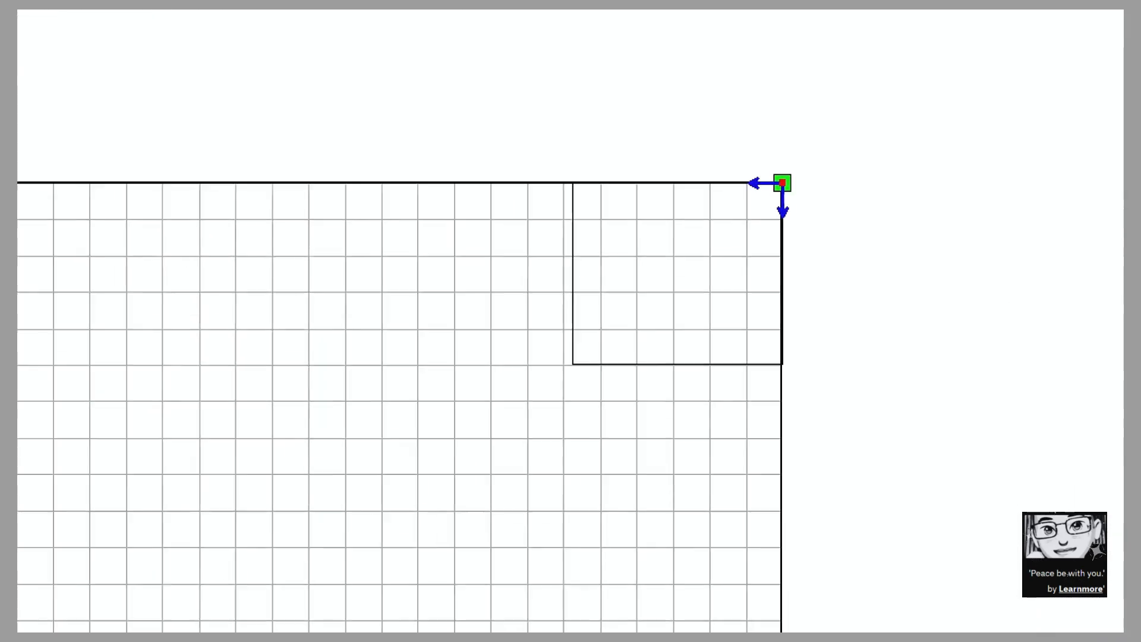
left_click_drag(490, 113, 950, 503, "ctrl")
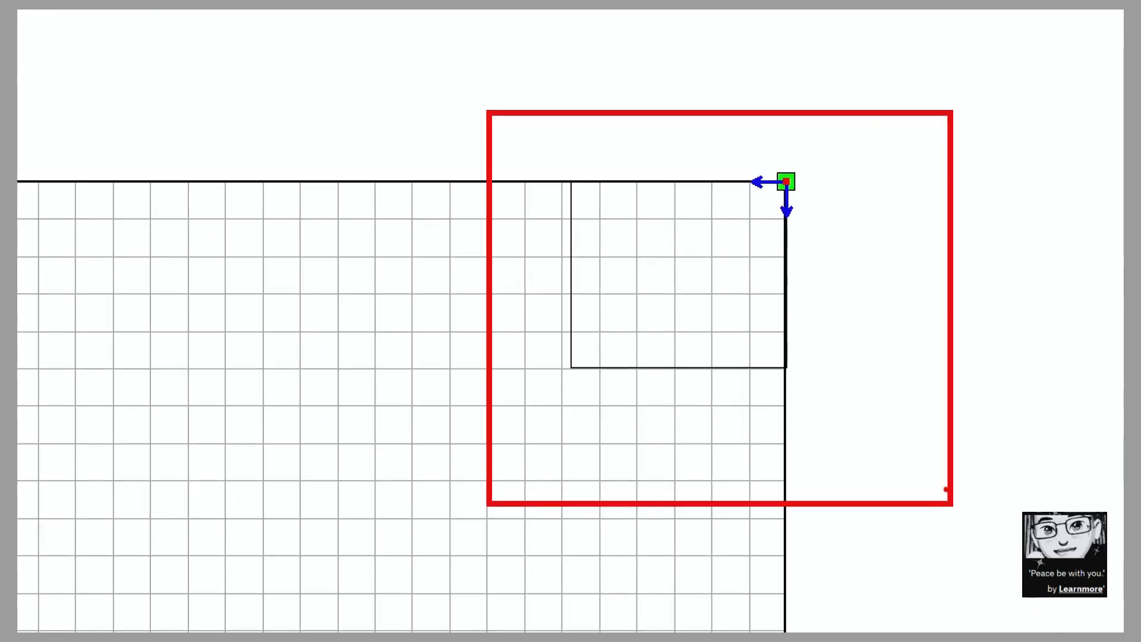
key("Escape")
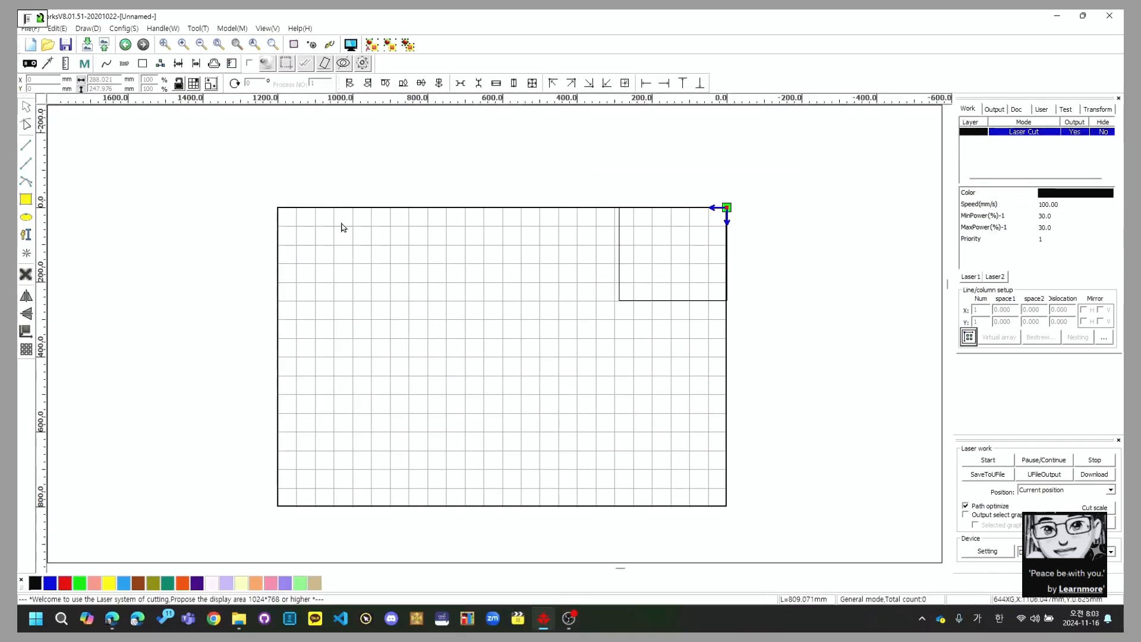
Move the rectangle to about X 468 mm, Y 256 mm and deselect it.
left_click(618, 275)
left_click(554, 189)
left_click_drag(555, 190, 497, 349)
left_click(636, 380)
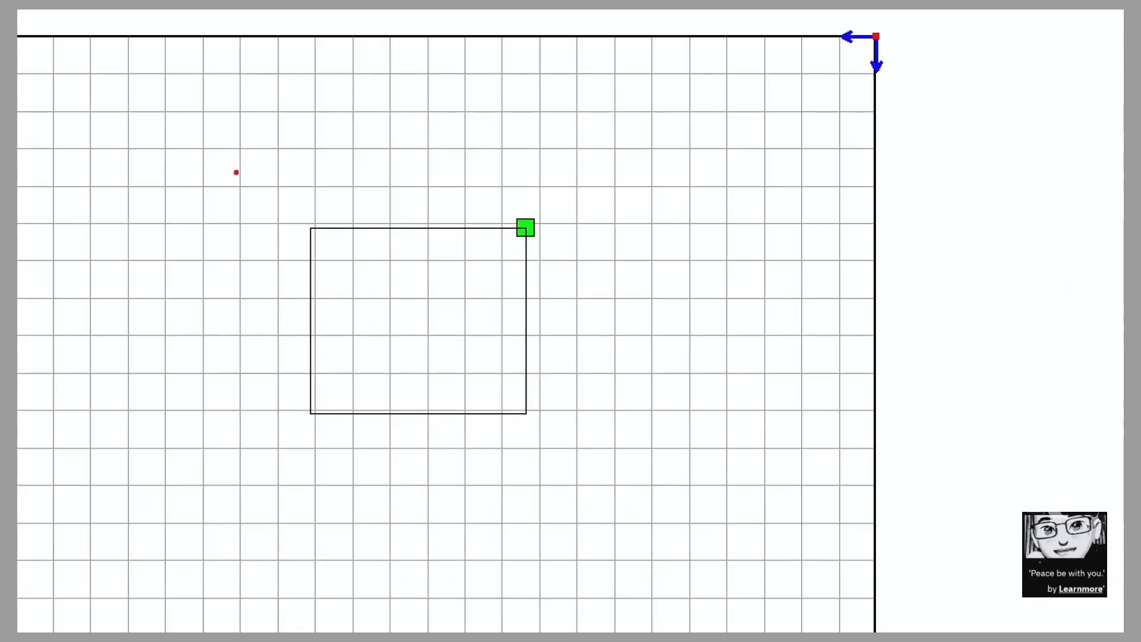
Practise selecting the rectangle by its outline and with a selection window around it, clearing the selection in between.
left_click_drag(145, 88, 713, 523)
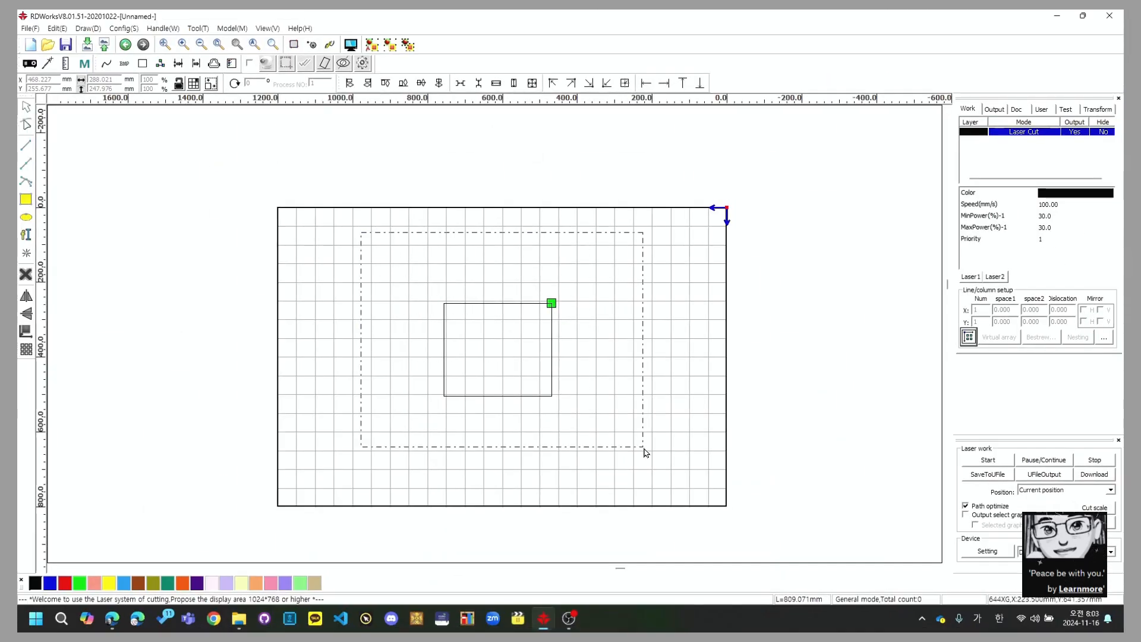
left_click_drag(646, 453, 643, 451)
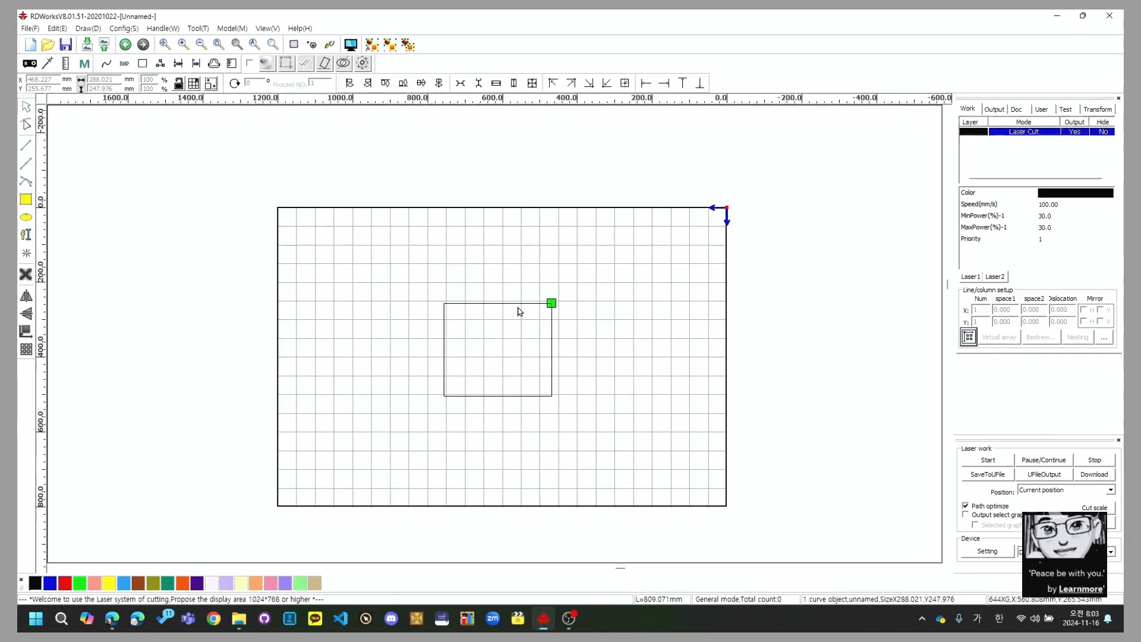
left_click(517, 304)
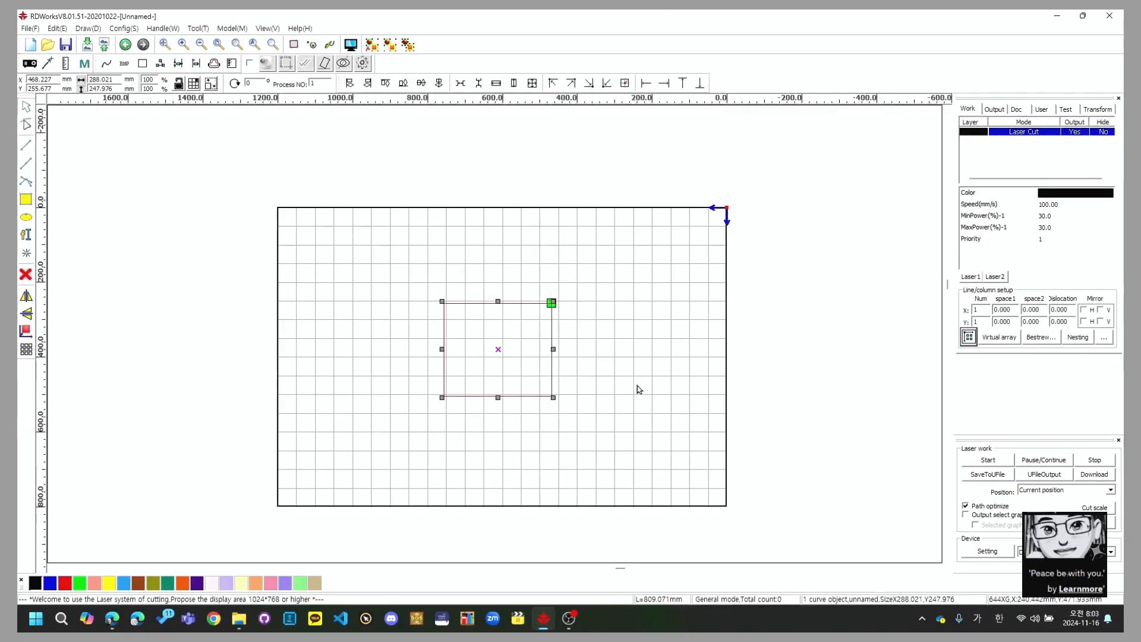
left_click(413, 295)
left_click_drag(405, 282, 564, 398)
left_click(419, 287)
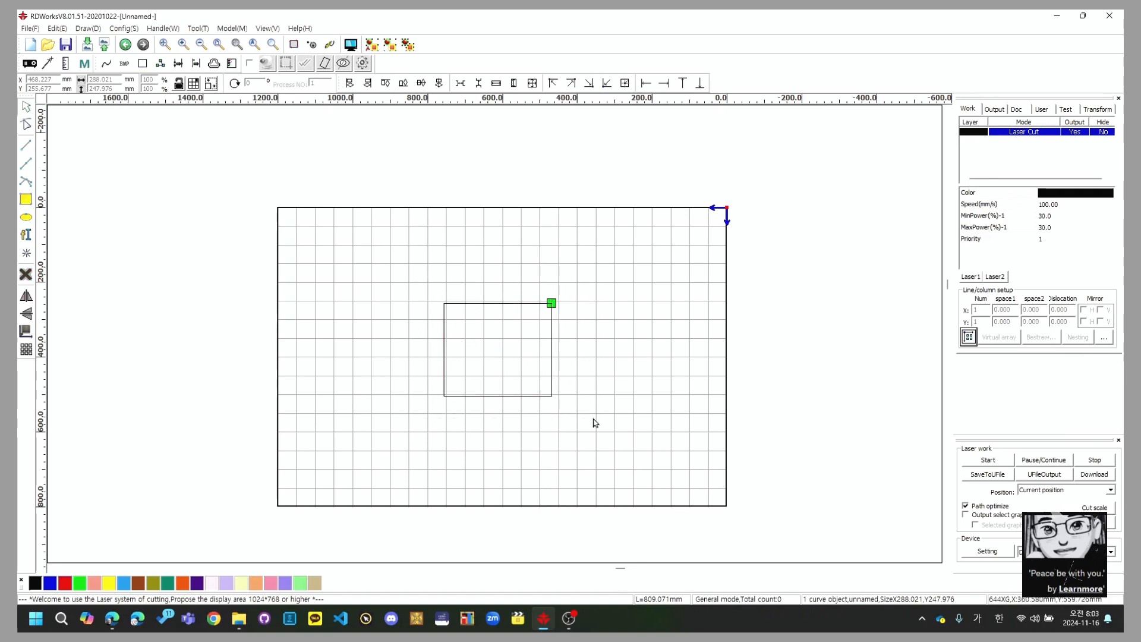
key("ctrl+a")
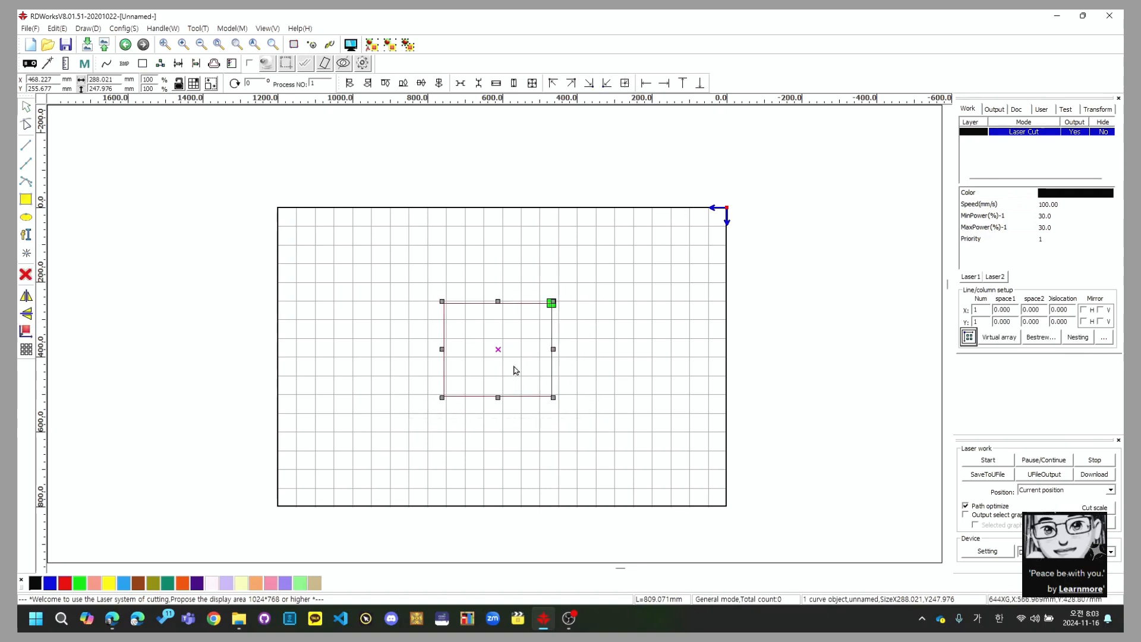
Compare picking the rectangle's outline with picking its empty interior and with a selection window started inside it.
left_click(517, 321)
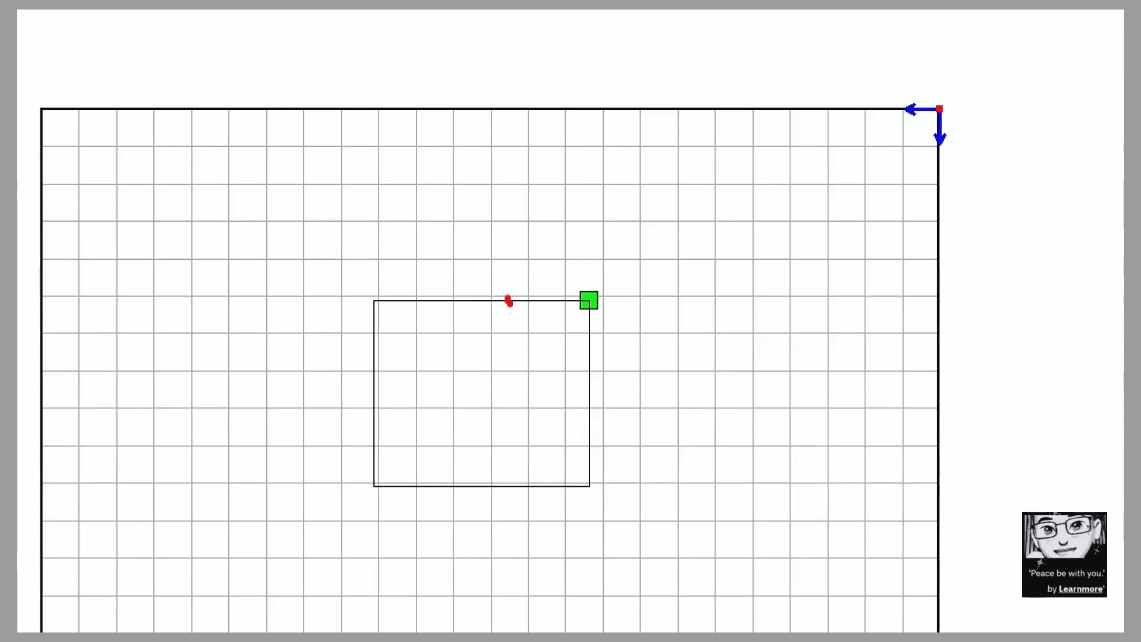
left_click_drag(509, 304, 528, 291)
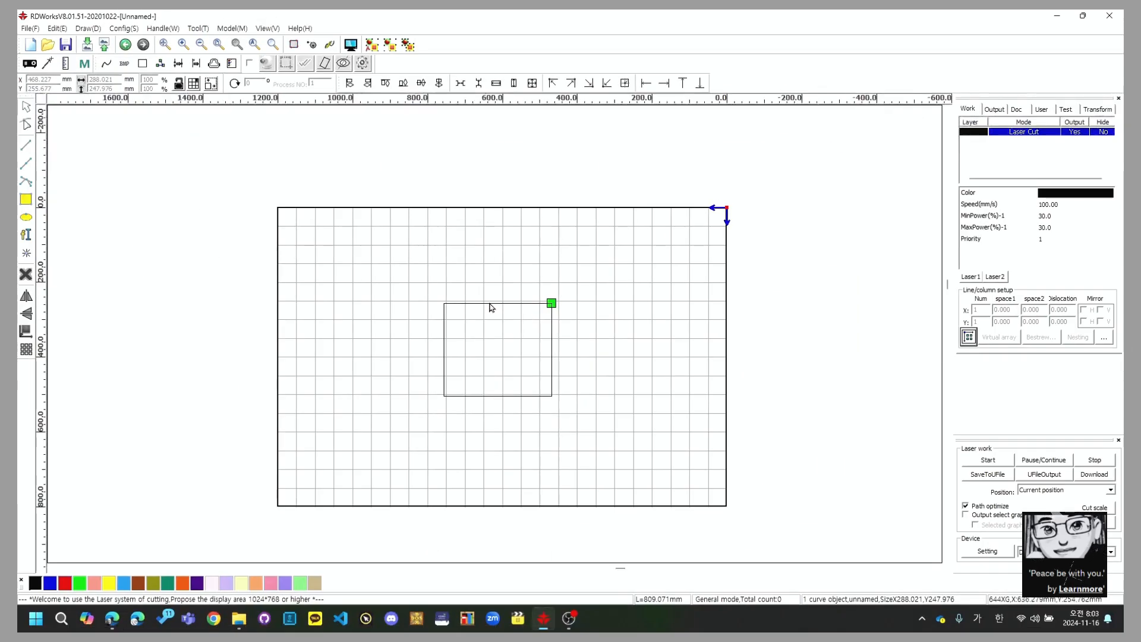
left_click(469, 301)
left_click(493, 363)
left_click_drag(497, 343, 602, 432)
left_click(522, 320)
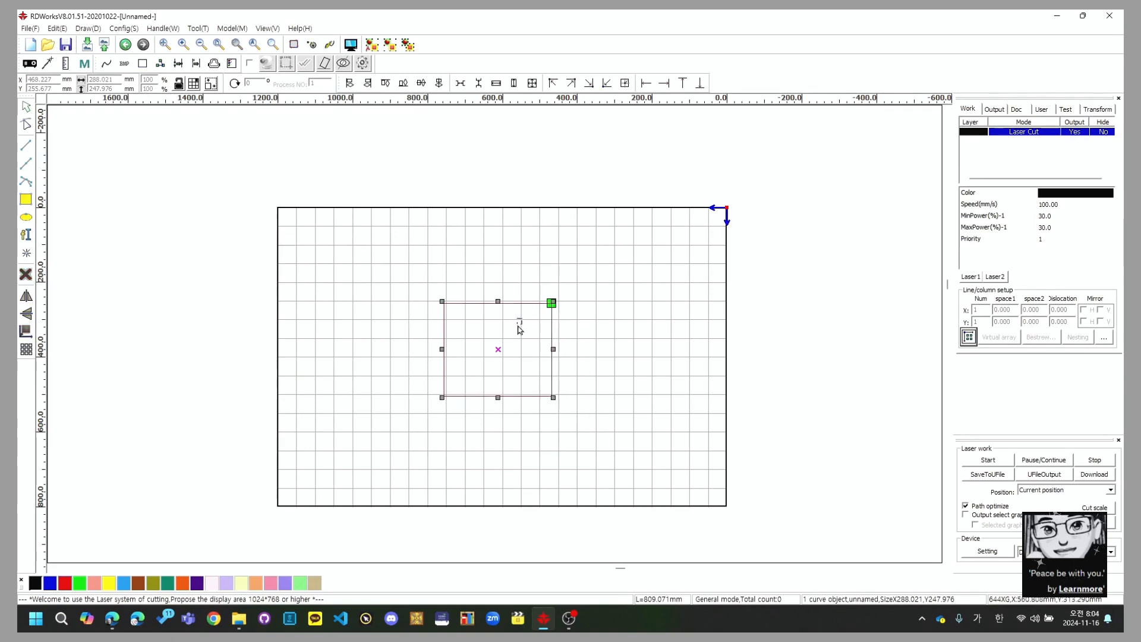
left_click(488, 331)
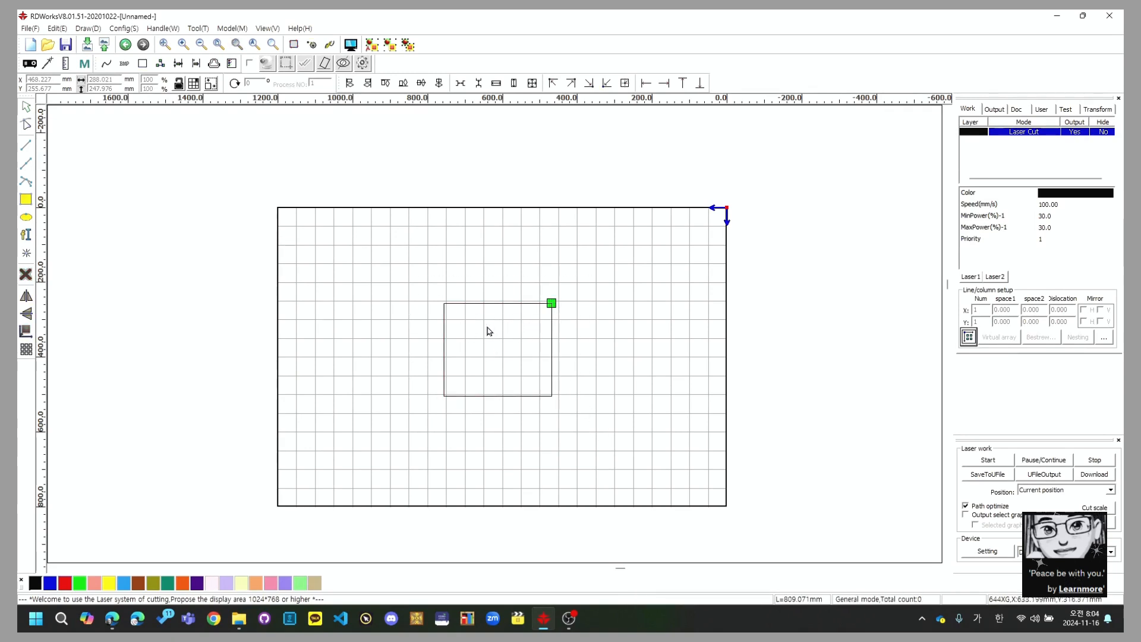
Move the rectangle to about X 576 mm, Y 166 mm and draw a nearly circular ellipse about 350 × 340 mm beside it.
left_click(445, 305)
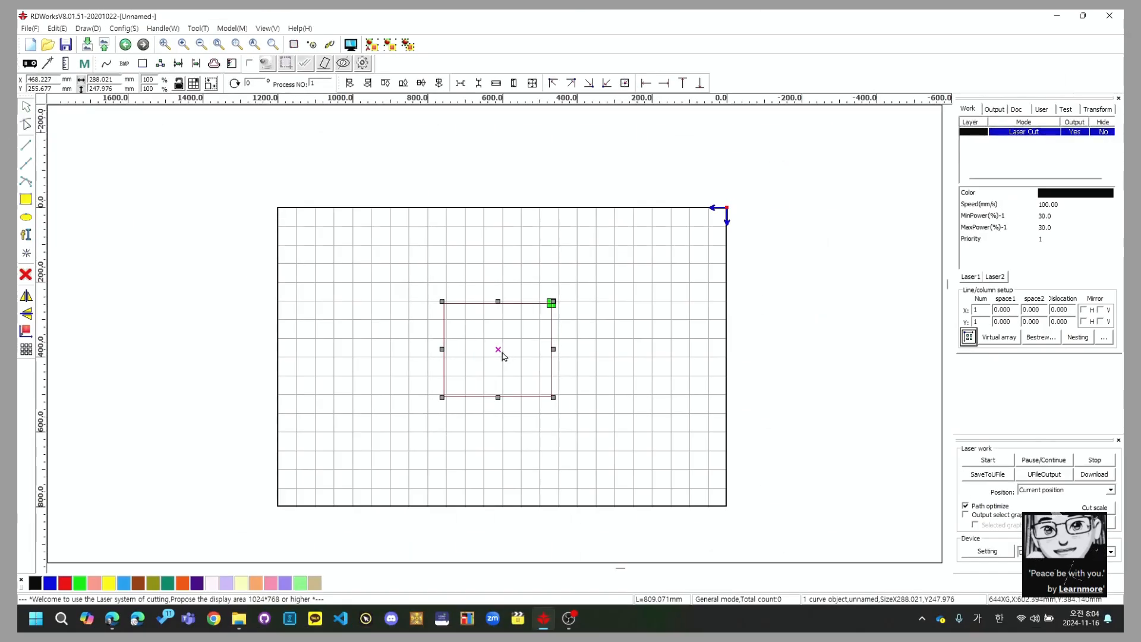
left_click_drag(498, 350, 457, 316)
left_click(25, 217)
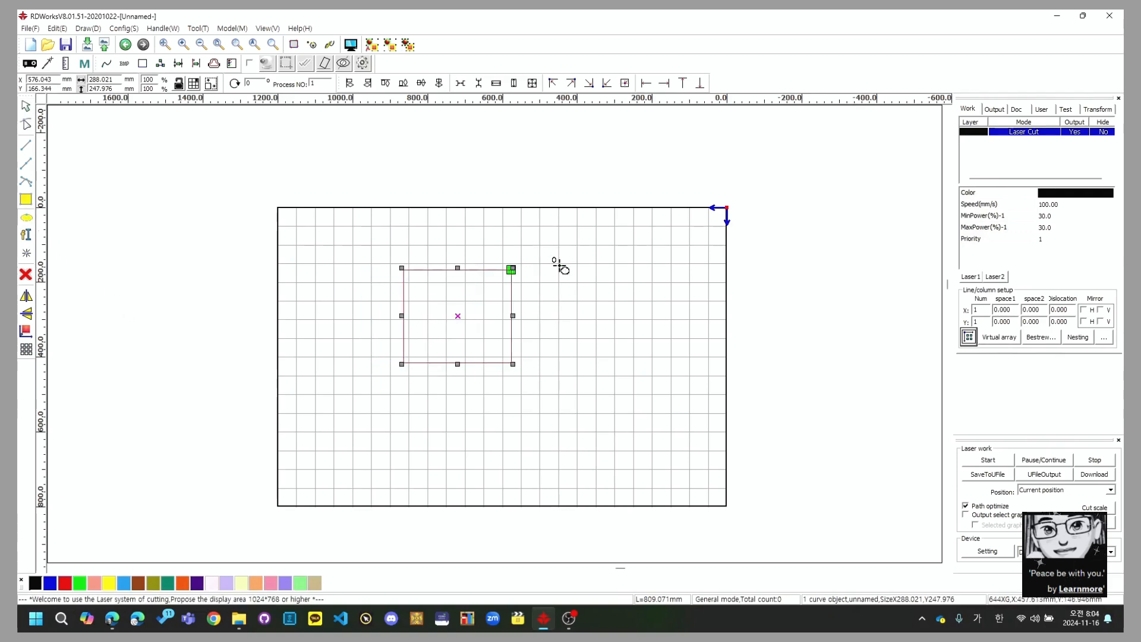
left_click_drag(561, 265, 683, 385)
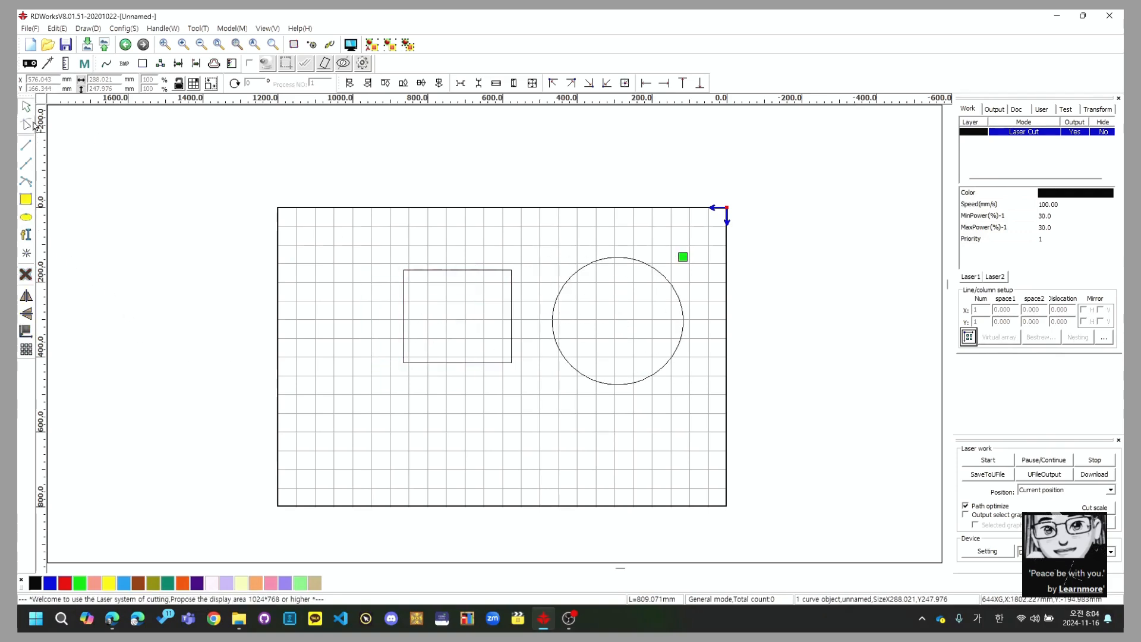
Select the ellipse by its outline and move it to about X 160 mm, Y 108 mm.
left_click(626, 262)
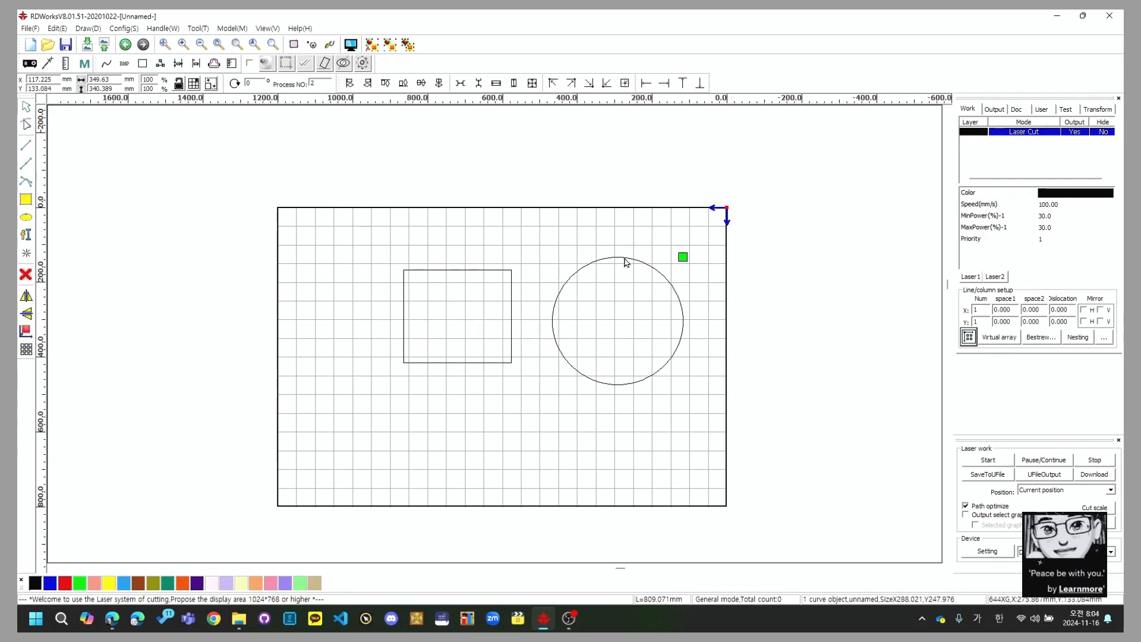
left_click(25, 109)
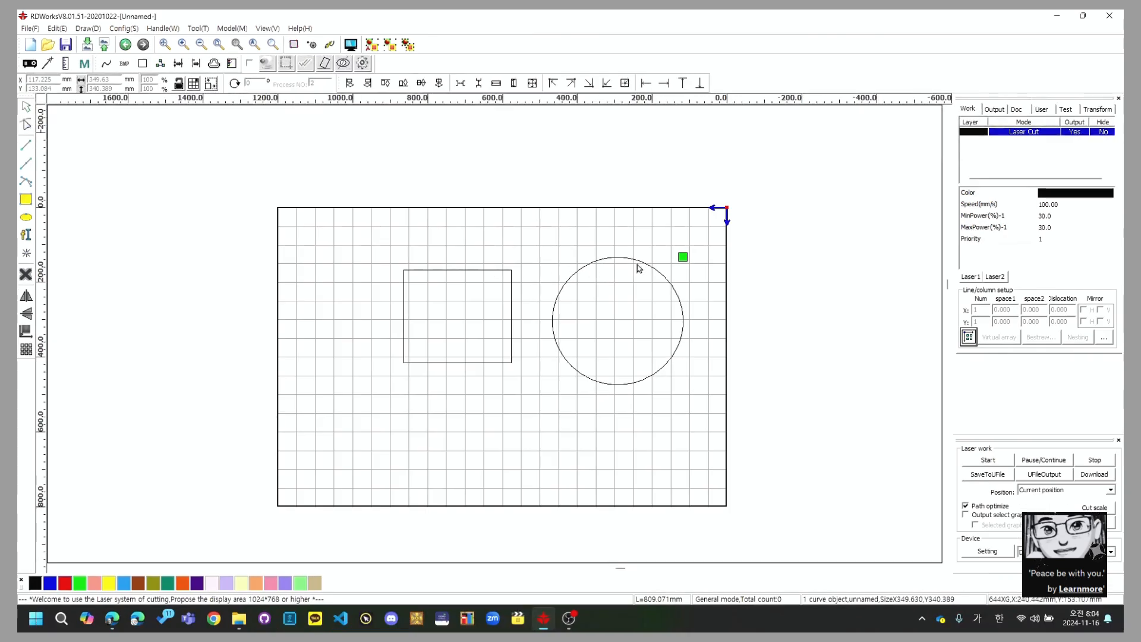
left_click(635, 265)
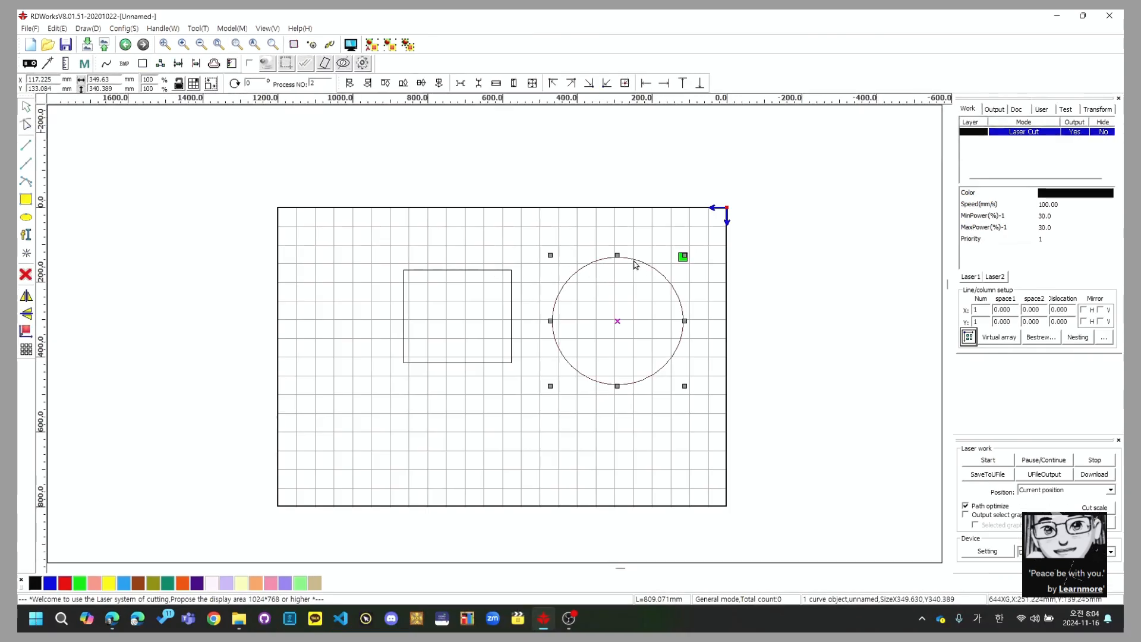
mouse_move(618, 323)
left_mouse_down()
mouse_move(594, 306)
mouse_move(566, 321)
mouse_move(601, 298)
mouse_move(601, 313)
left_mouse_up()
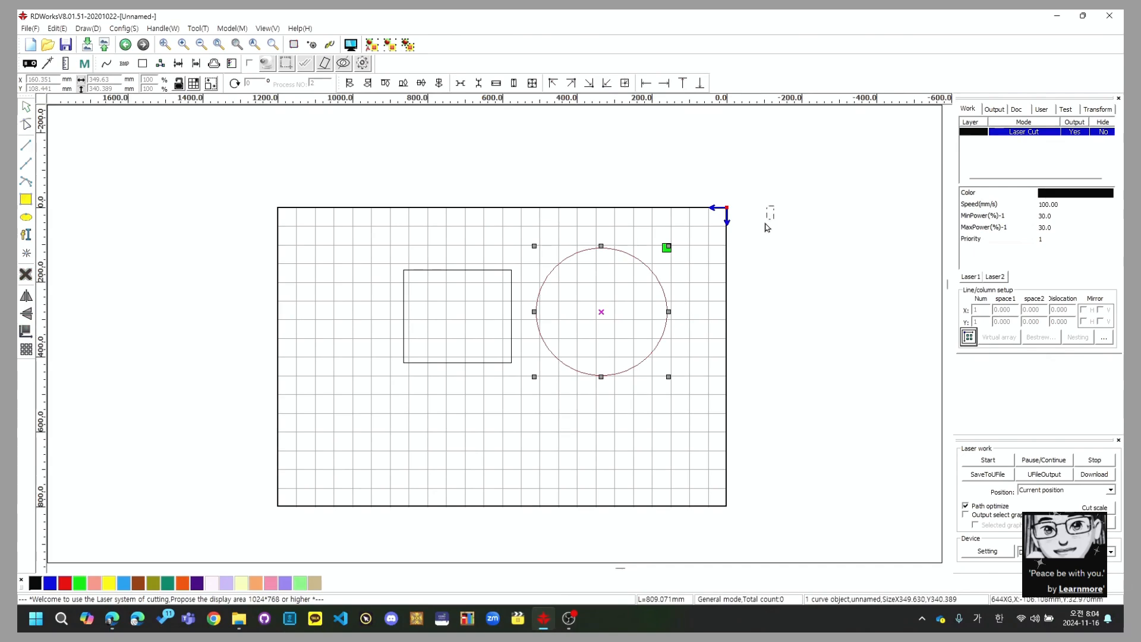
Select the rectangle and the ellipse together with one selection window and delete both.
left_click_drag(764, 205, 332, 437)
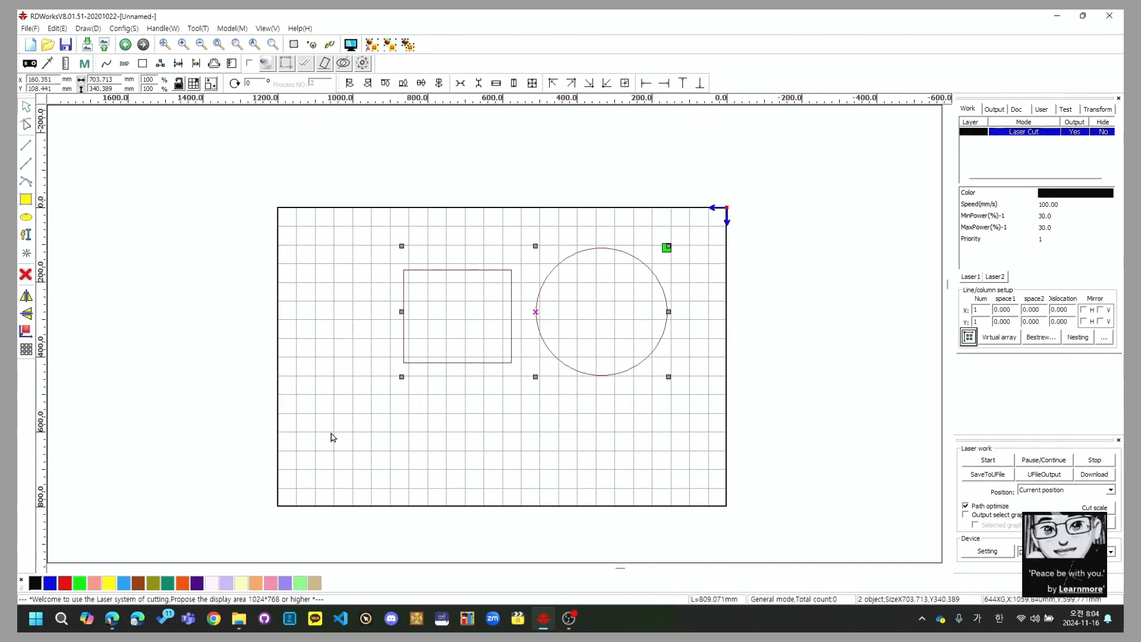
key("Delete")
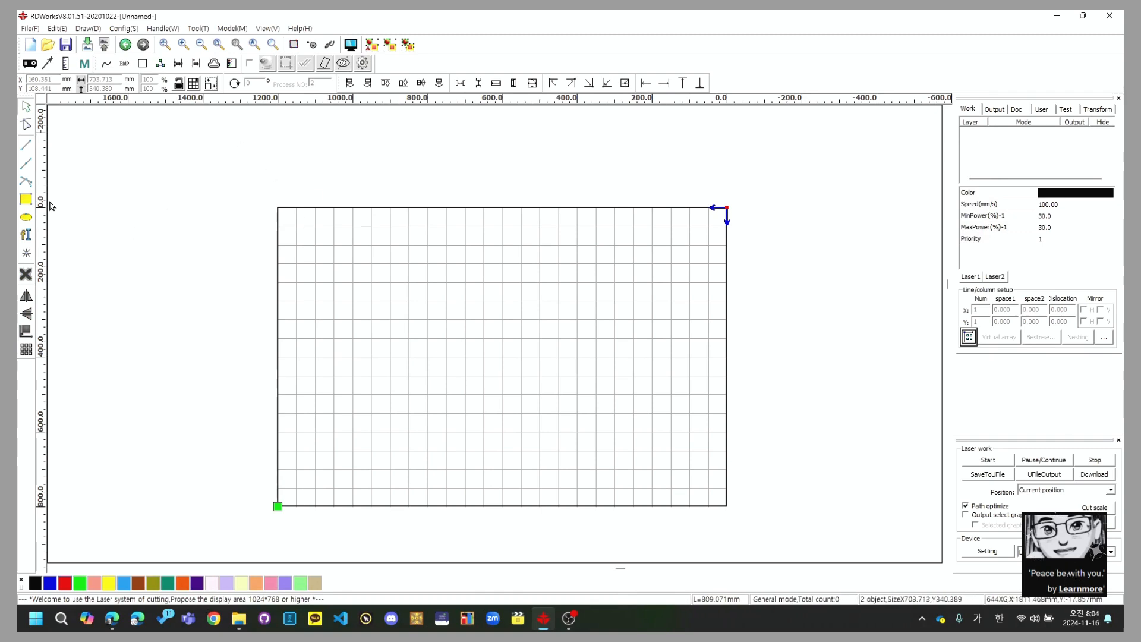
Draw a small rectangle about 109 mm wide and 97 mm high in the upper-left part of the work area and select it.
left_click(26, 205)
left_click_drag(303, 261, 344, 297)
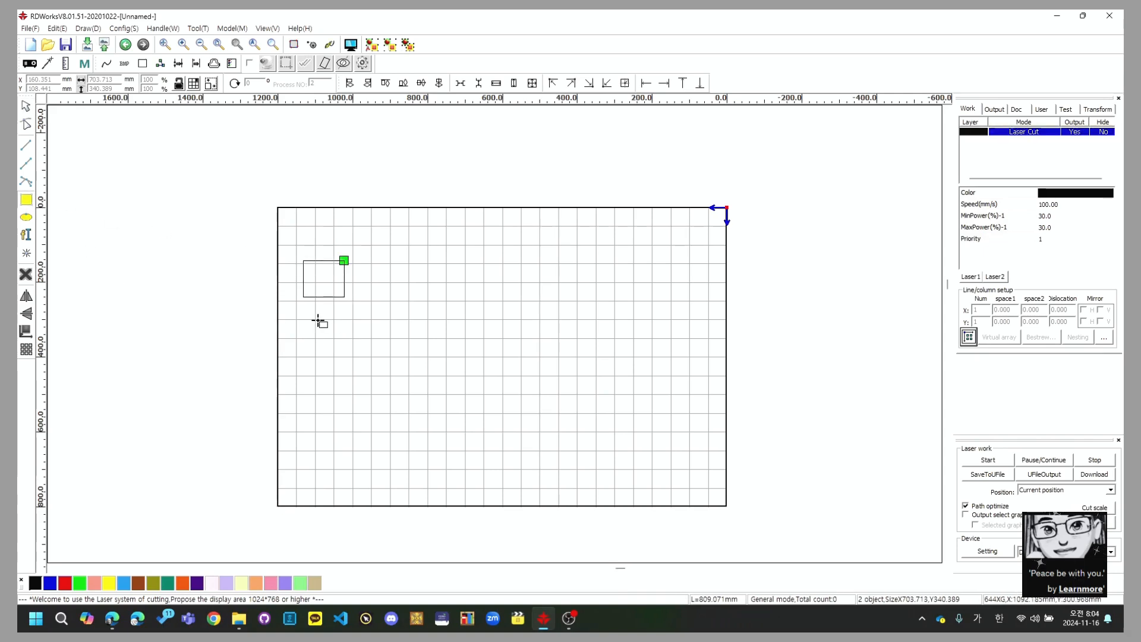
right_click(299, 317)
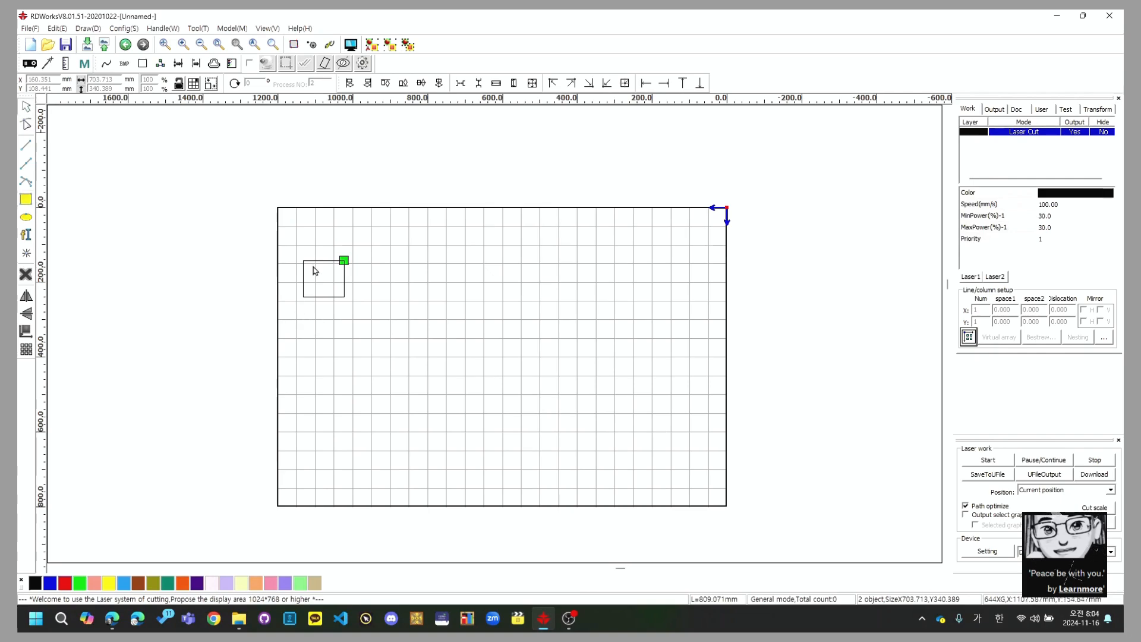
left_click(313, 261)
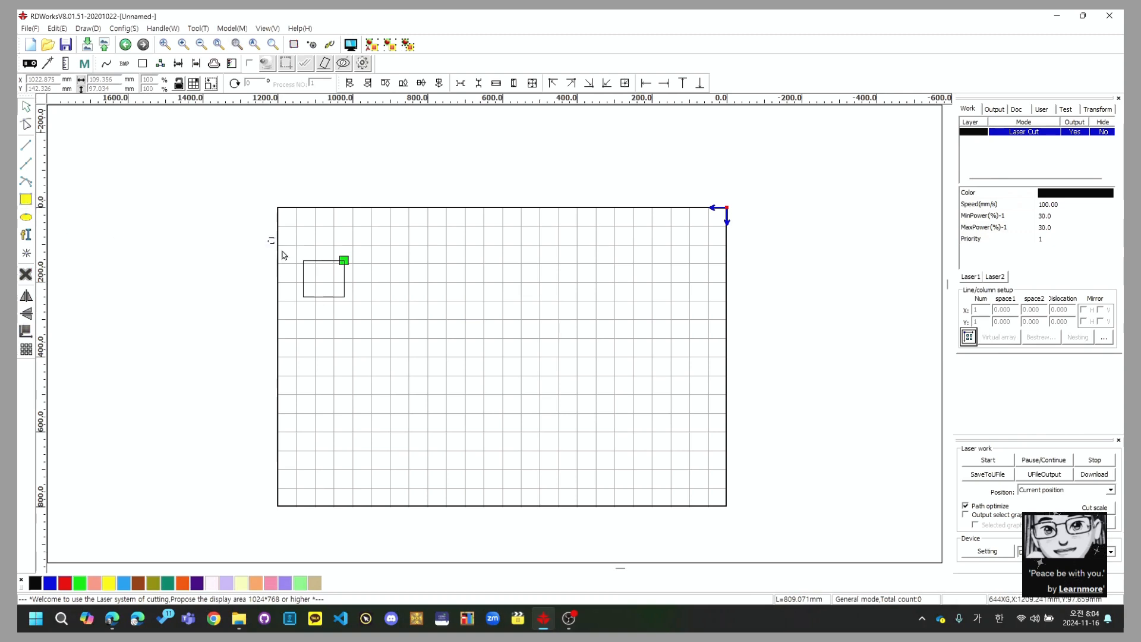
Select the small rectangle and set its width and height to 100 mm each.
left_click_drag(280, 247, 354, 306)
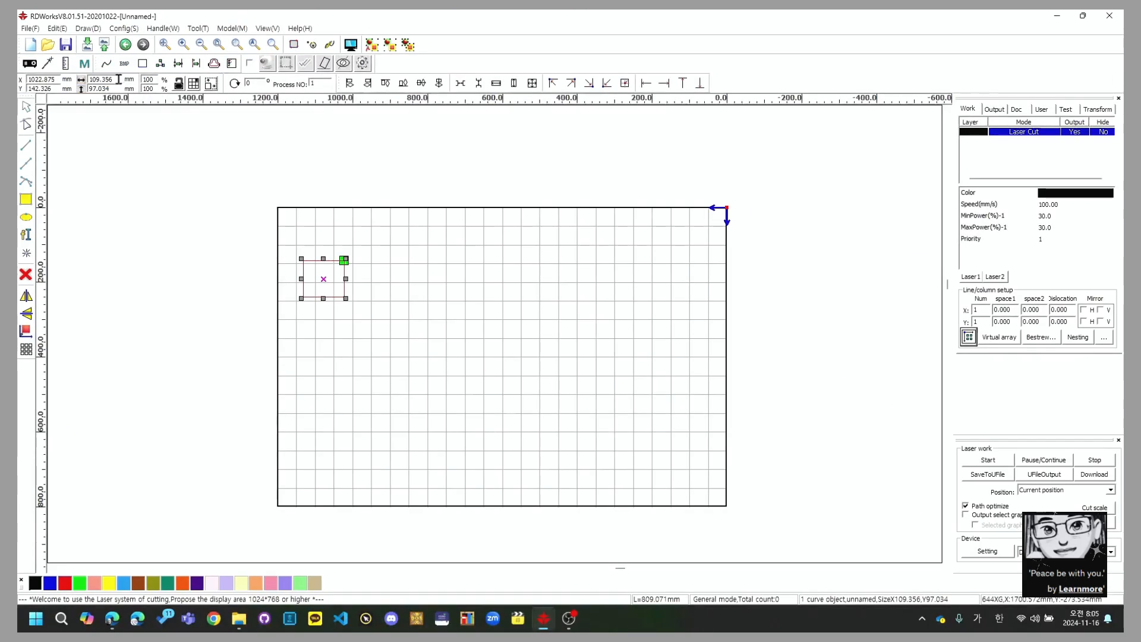
left_click_drag(118, 79, 66, 80)
type("100")
key("Tab")
type("1")
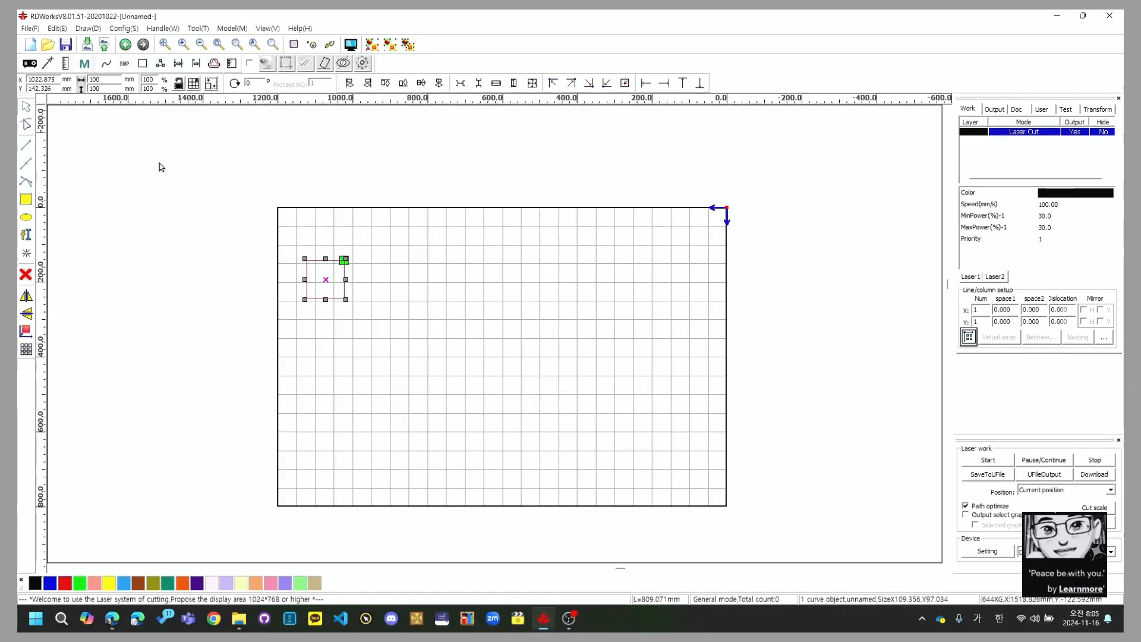
left_click(299, 329)
left_click_drag(247, 197, 462, 397, "ctrl")
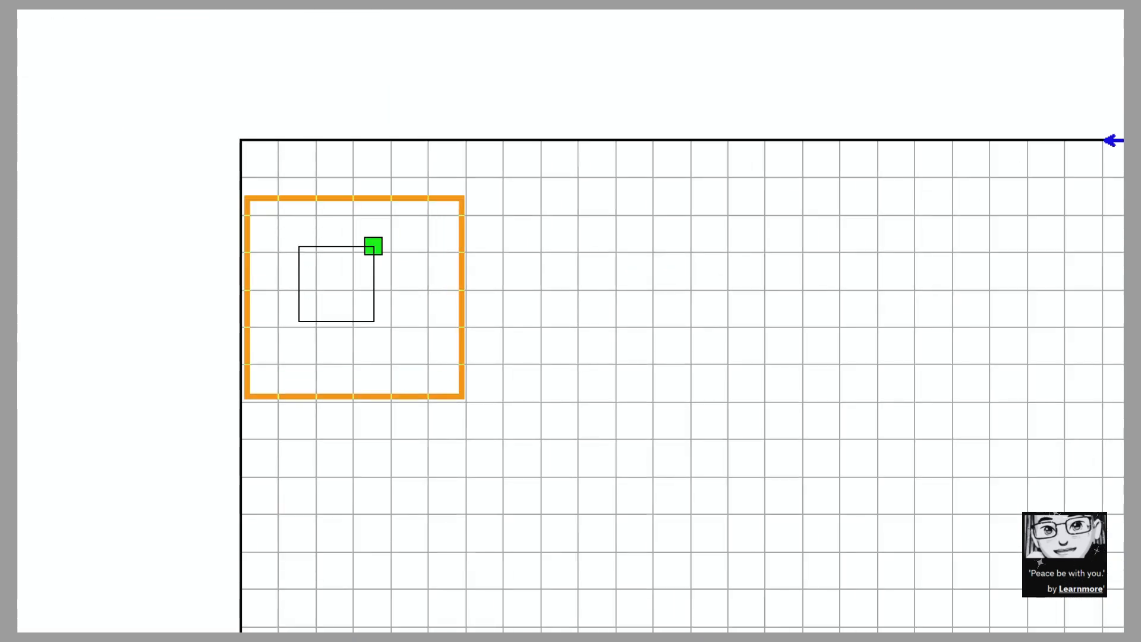
left_click_drag(413, 298, 801, 281)
left_click_drag(777, 229, 745, 339)
key("Escape")
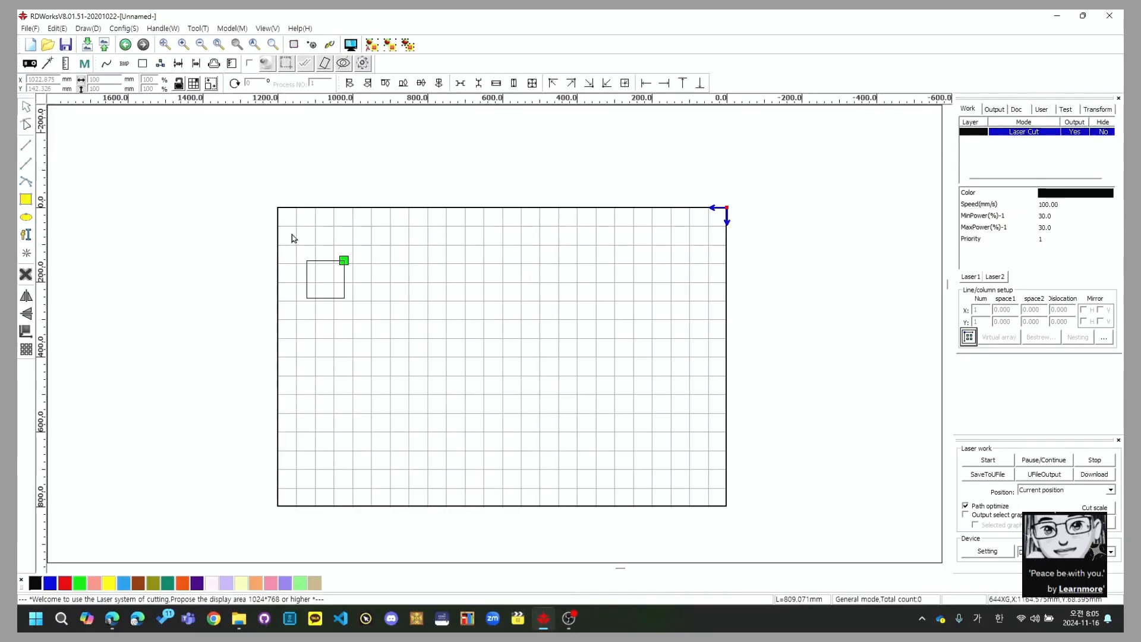
Select the 100 mm square and scale it to 200 percent with proportions locked.
left_click_drag(278, 224, 401, 340)
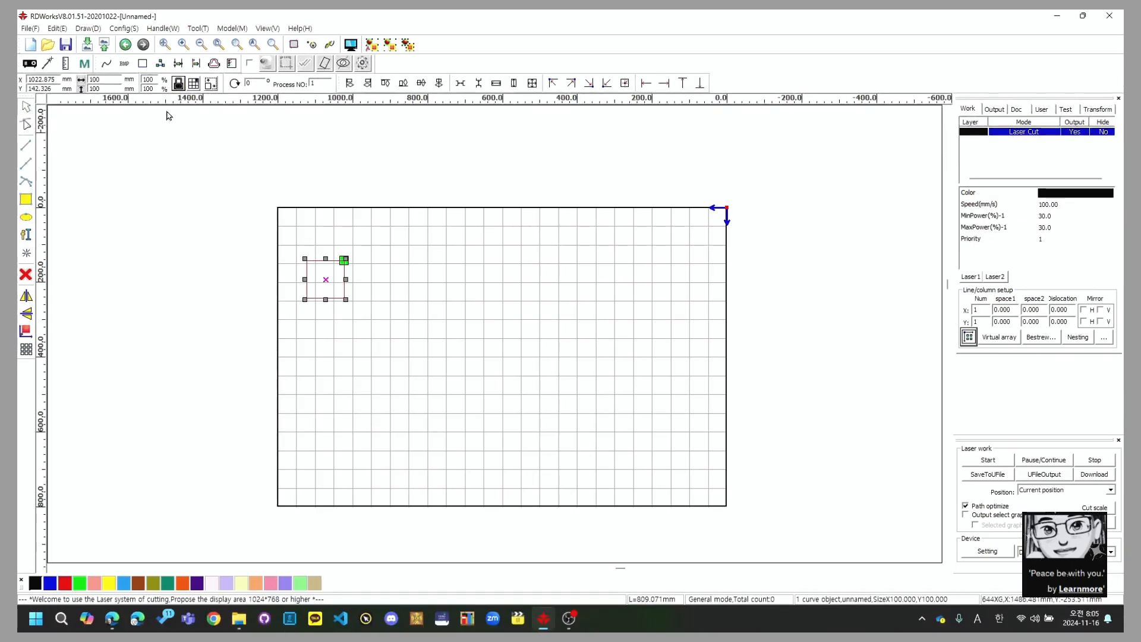
double_click(150, 79)
type("200")
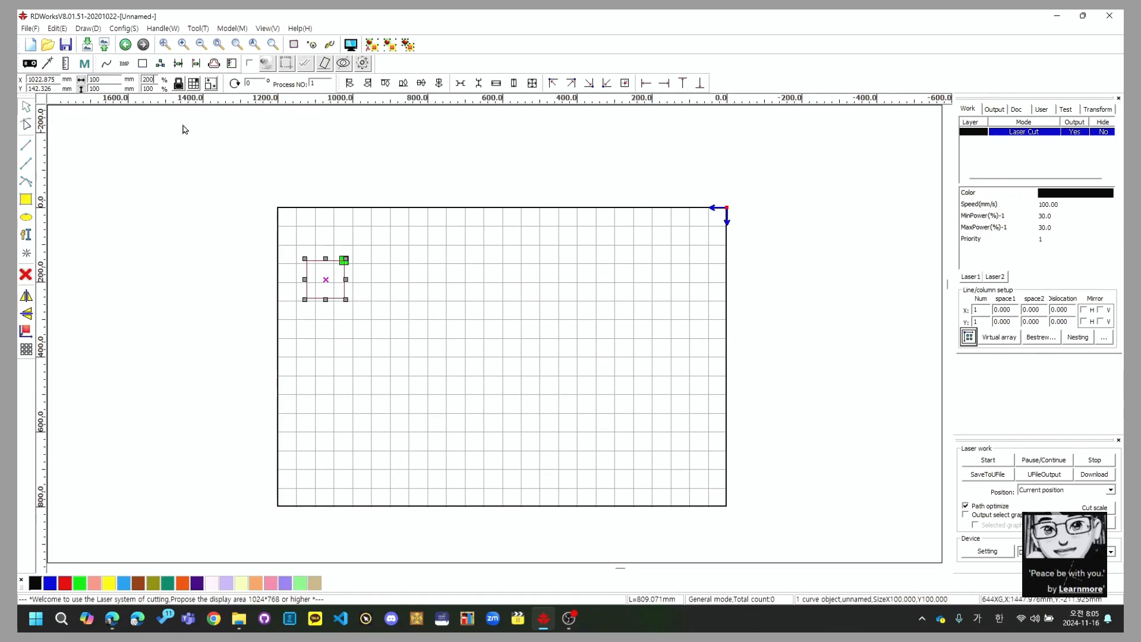
left_click(155, 89)
left_click(220, 243)
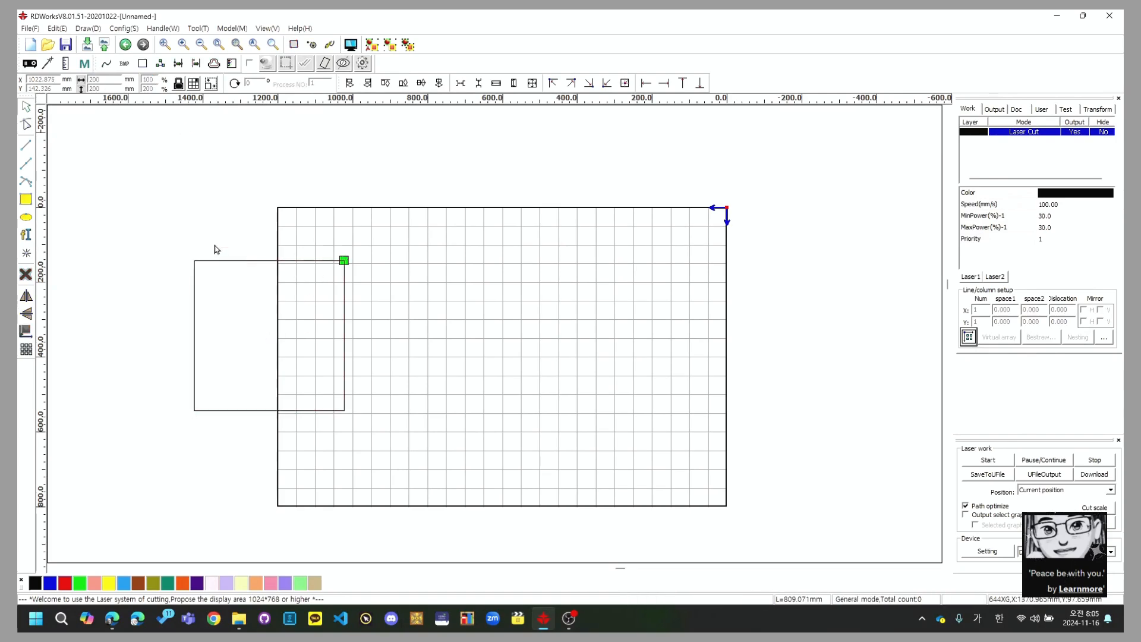
left_click_drag(231, 219, 679, 630)
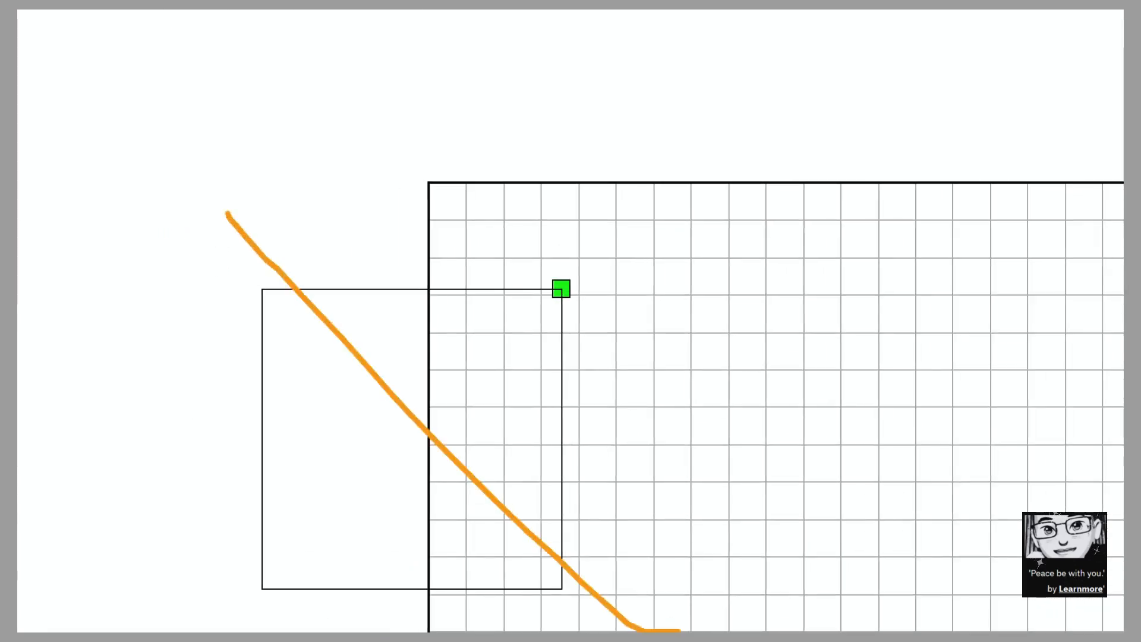
key("Escape")
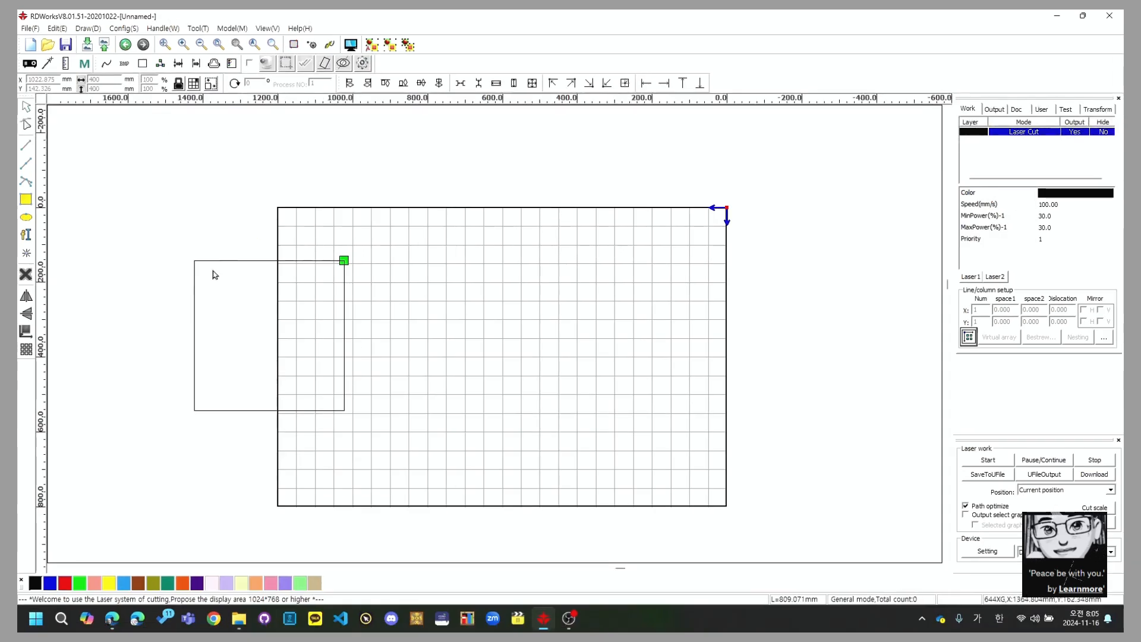
Select the enlarged square by its outline and scale it by 200 percent once more.
left_click(276, 260)
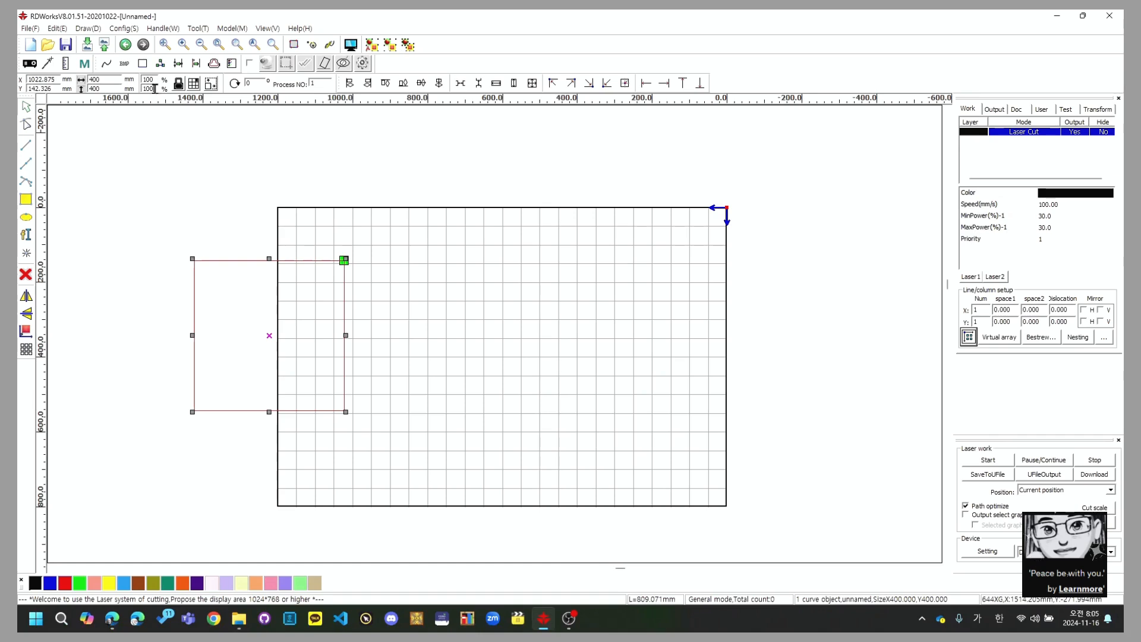
left_click_drag(155, 88, 111, 88)
type("200")
key("Return")
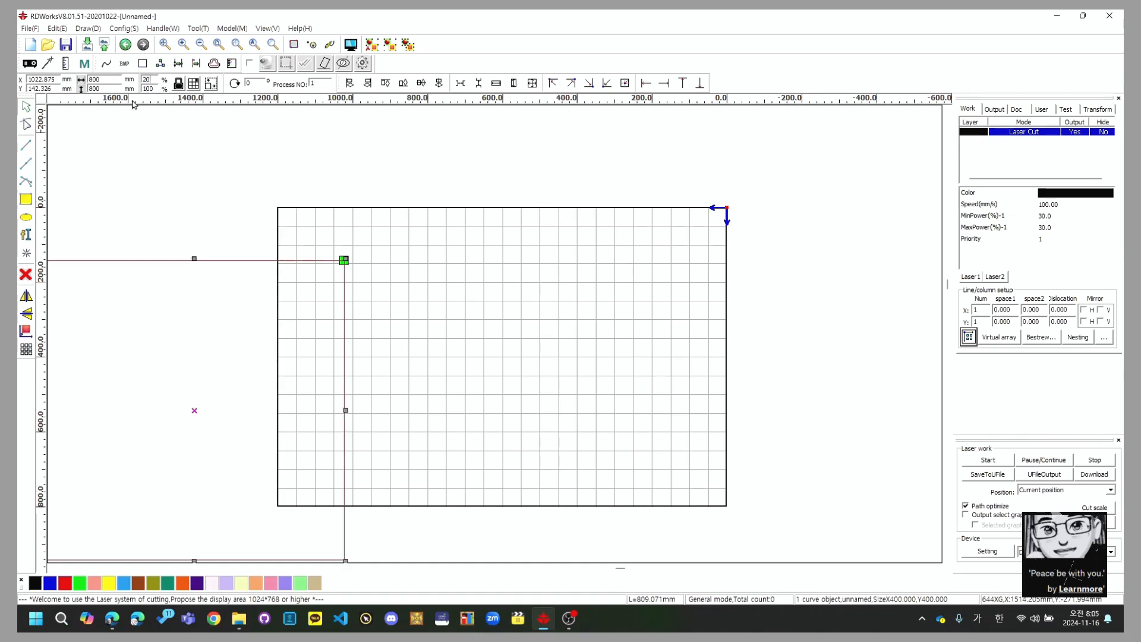
left_click(230, 273)
left_click(227, 262)
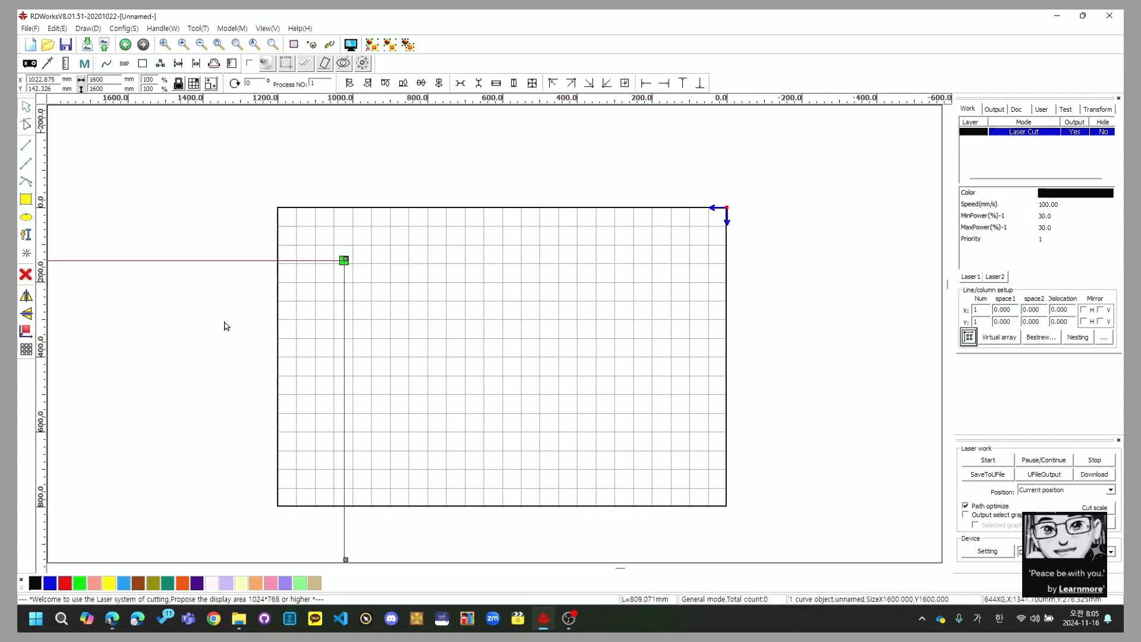
left_click(217, 304)
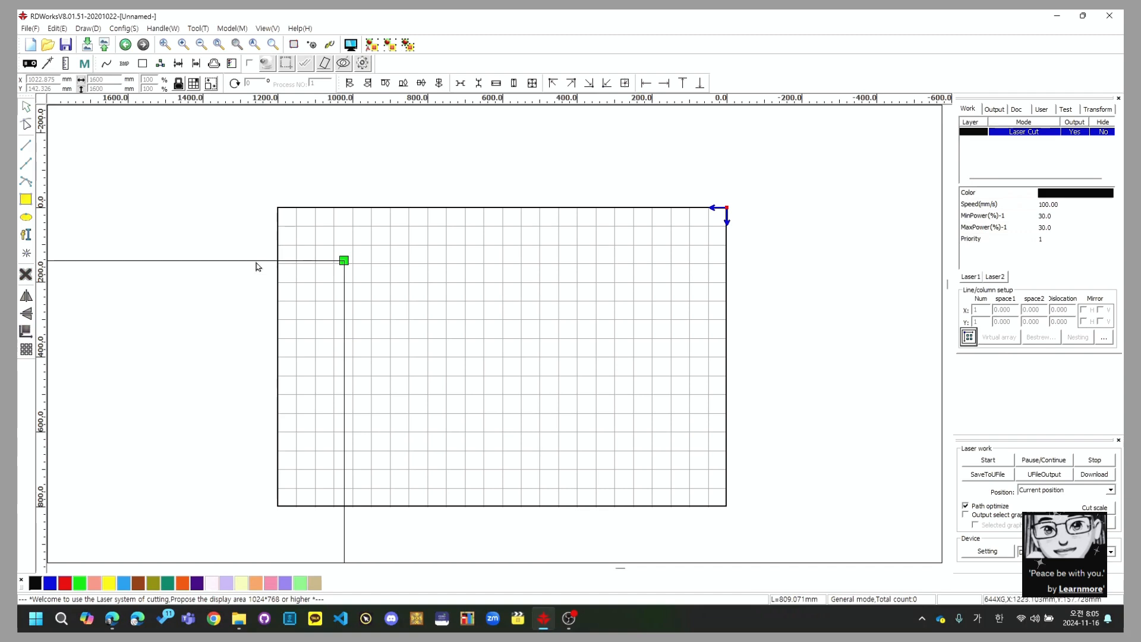
Undo the repeated scalings of the square, back to its 200 mm size.
key("ctrl+z")
key("ctrl+z")
key("ctrl+z")
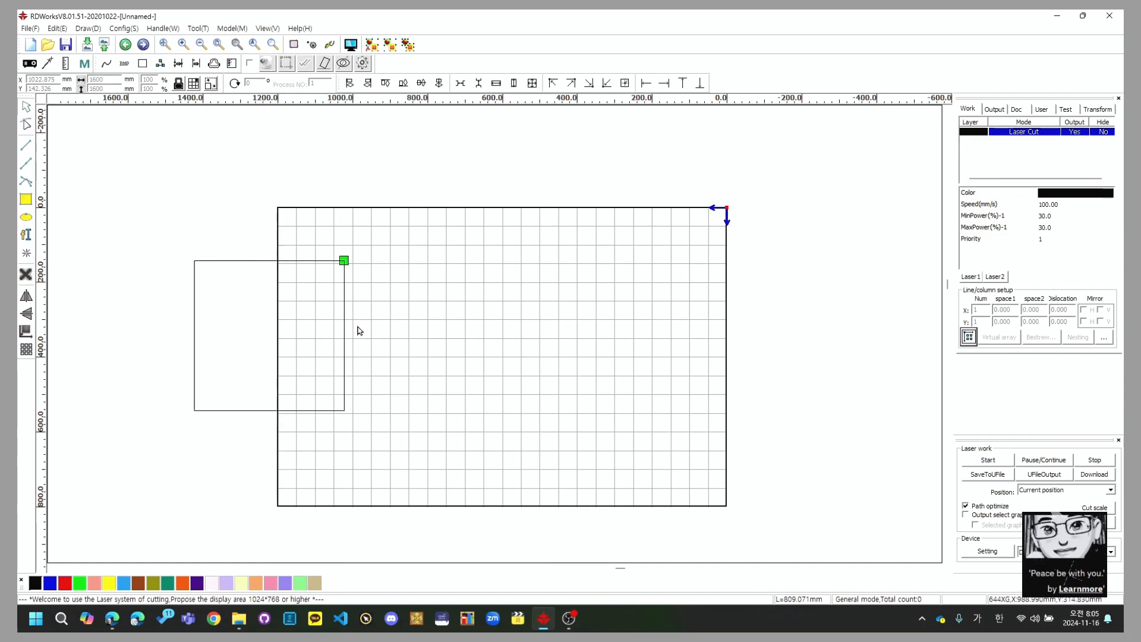
Move the 200 mm square to about X 488 mm, Y 150 mm and delete it.
left_click(321, 271)
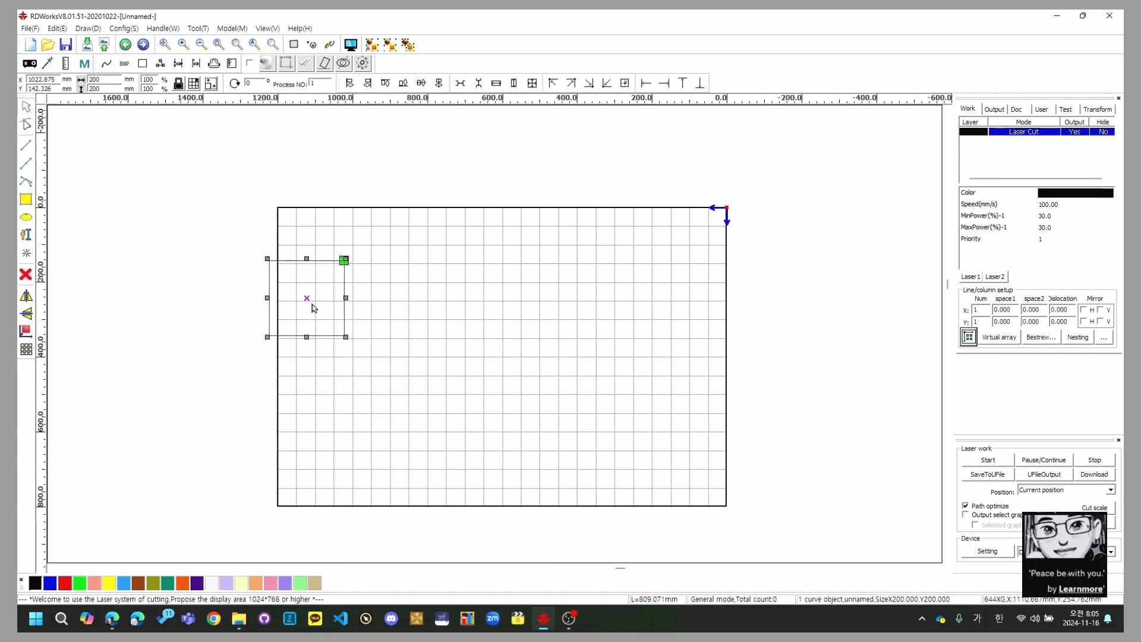
left_click_drag(306, 300, 505, 303)
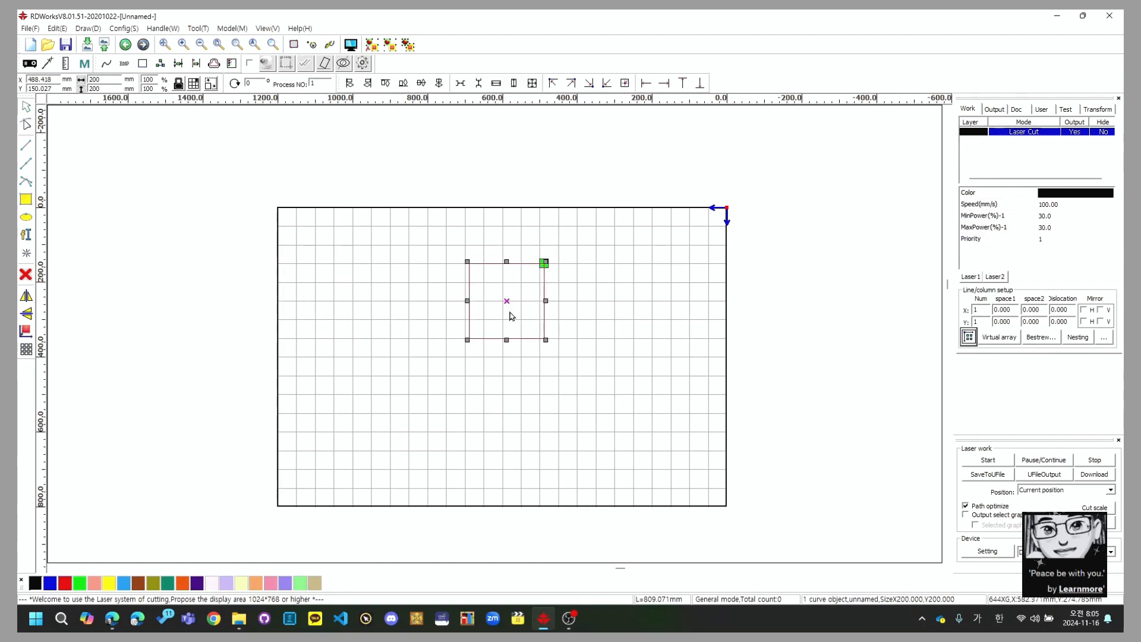
left_click_drag(345, 190, 633, 429)
key("Delete")
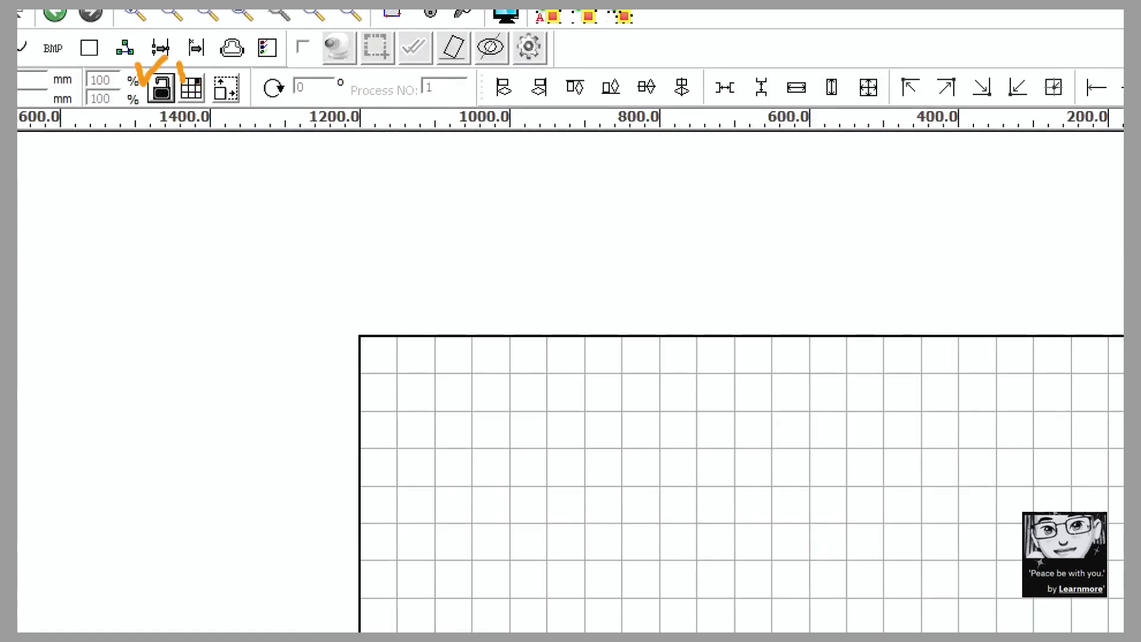
Draw a rectangle about 382 mm wide and 246 mm high and view its size in the New size dialog without modifying it.
left_click(227, 89)
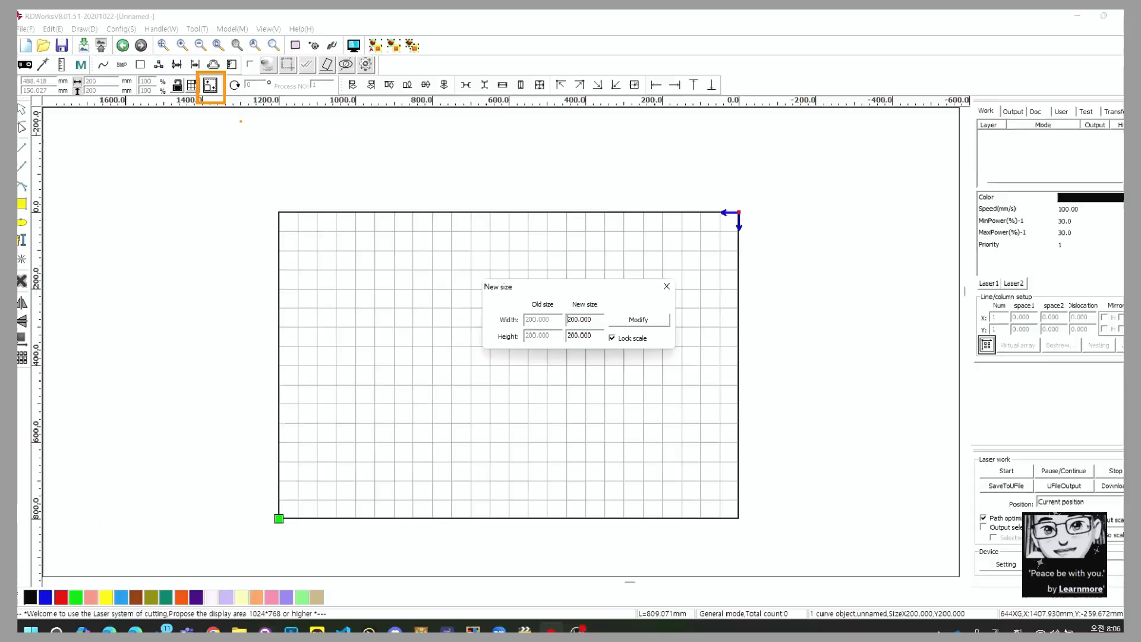
left_click(656, 280)
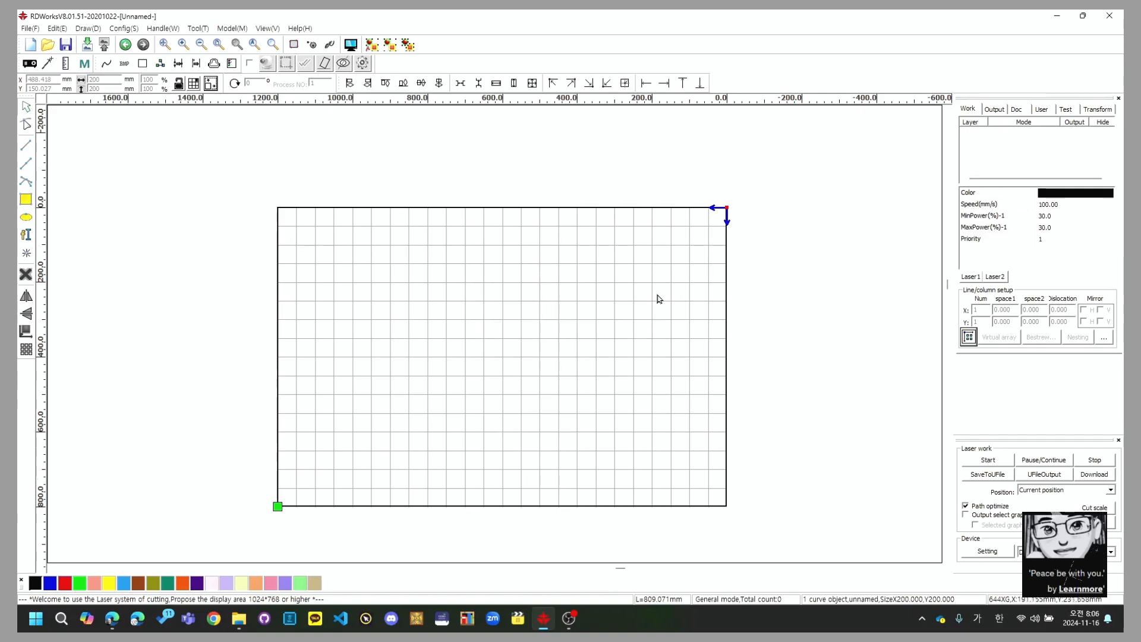
left_click_drag(421, 274, 564, 367)
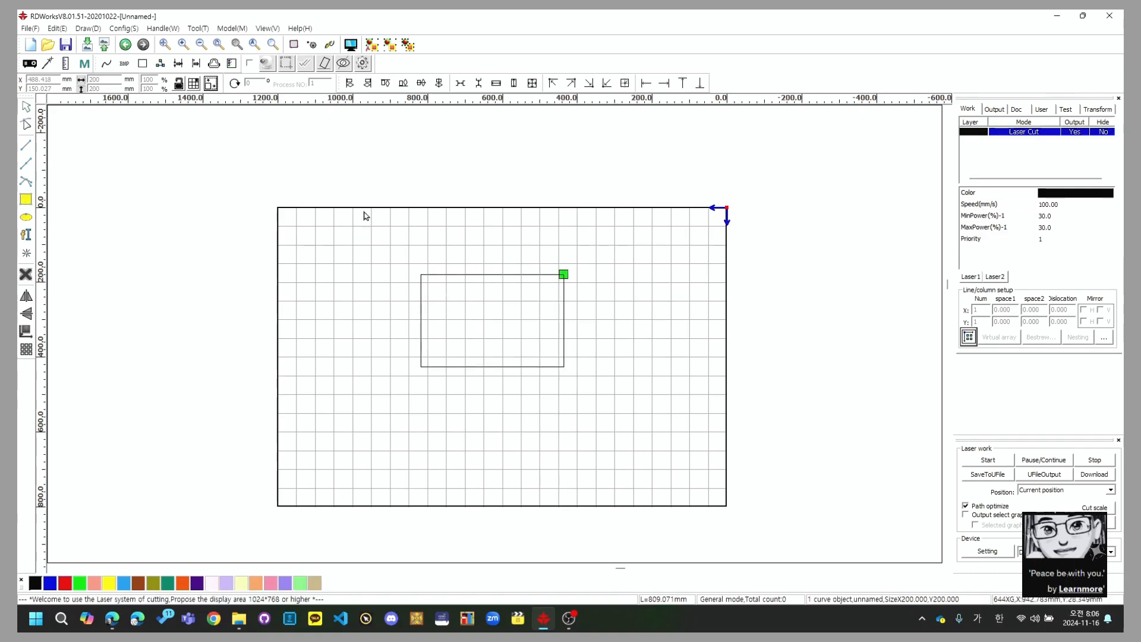
left_click(211, 84)
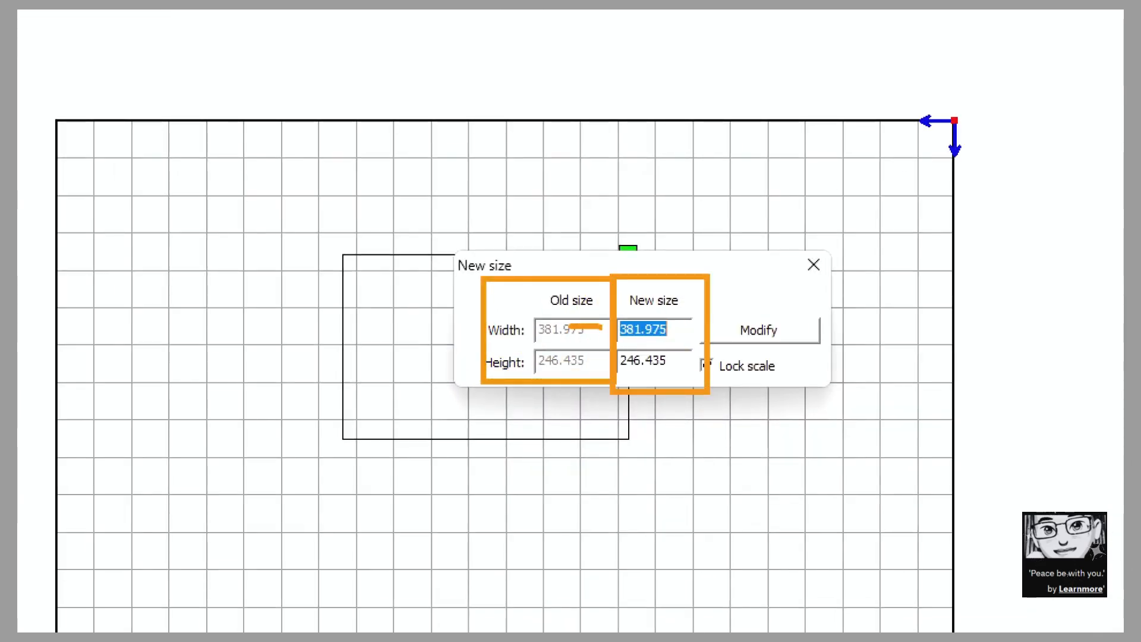
mouse_move(602, 327)
left_mouse_down()
mouse_move(672, 346)
mouse_move(654, 374)
left_mouse_up()
key("Escape")
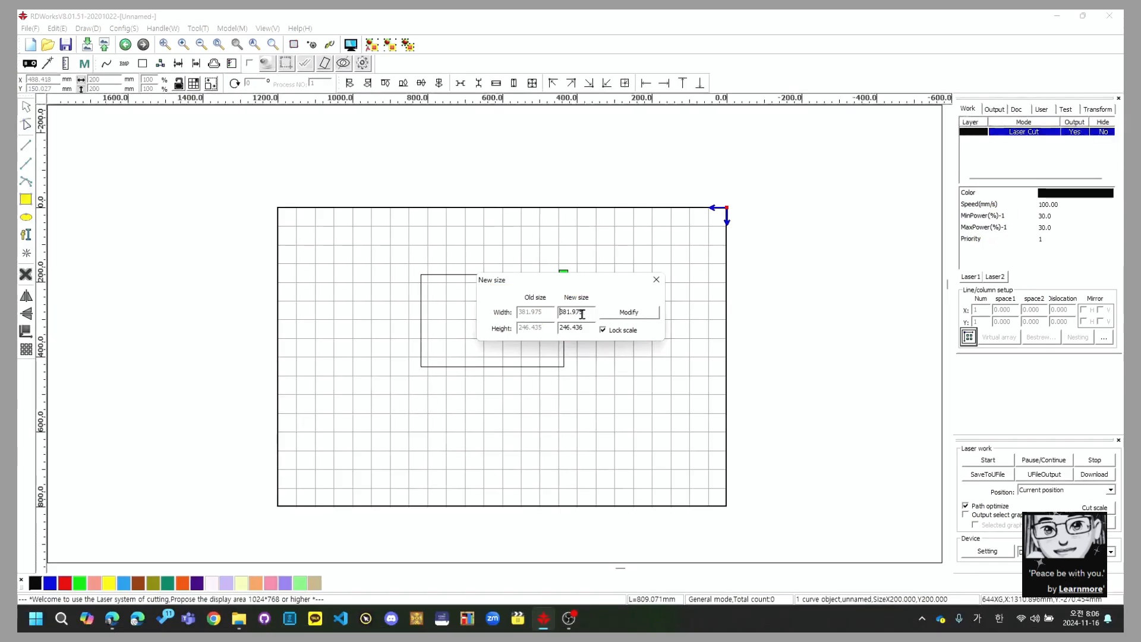
left_click(656, 279)
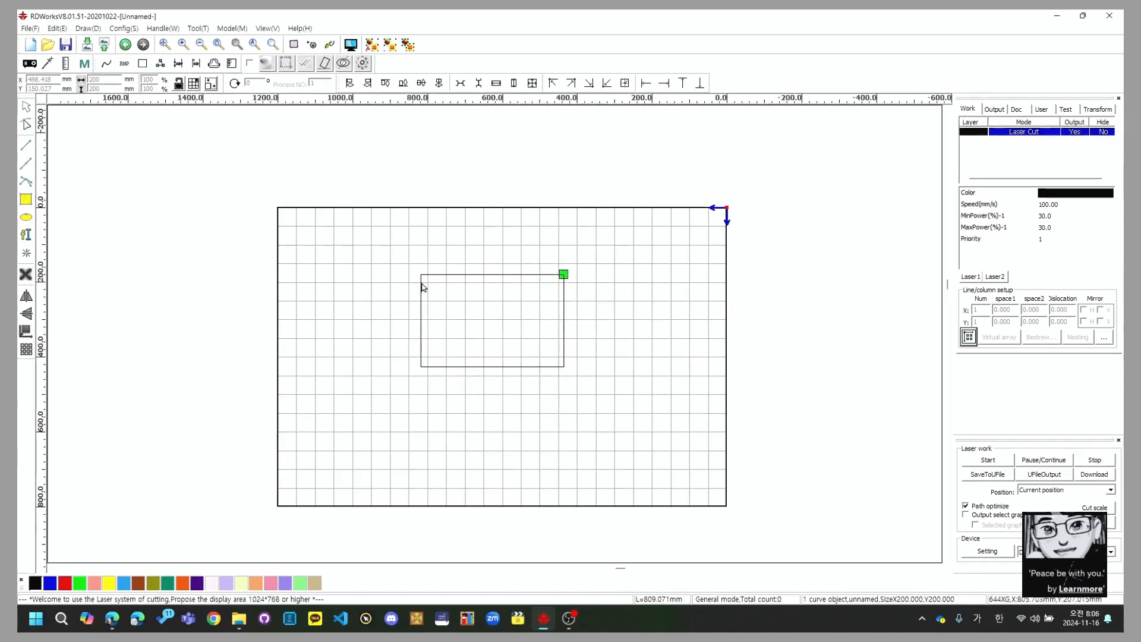
Resize the rectangle freehand to about 171 × 151 mm and rotate it by 45 degrees.
left_click_drag(657, 422, 656, 420)
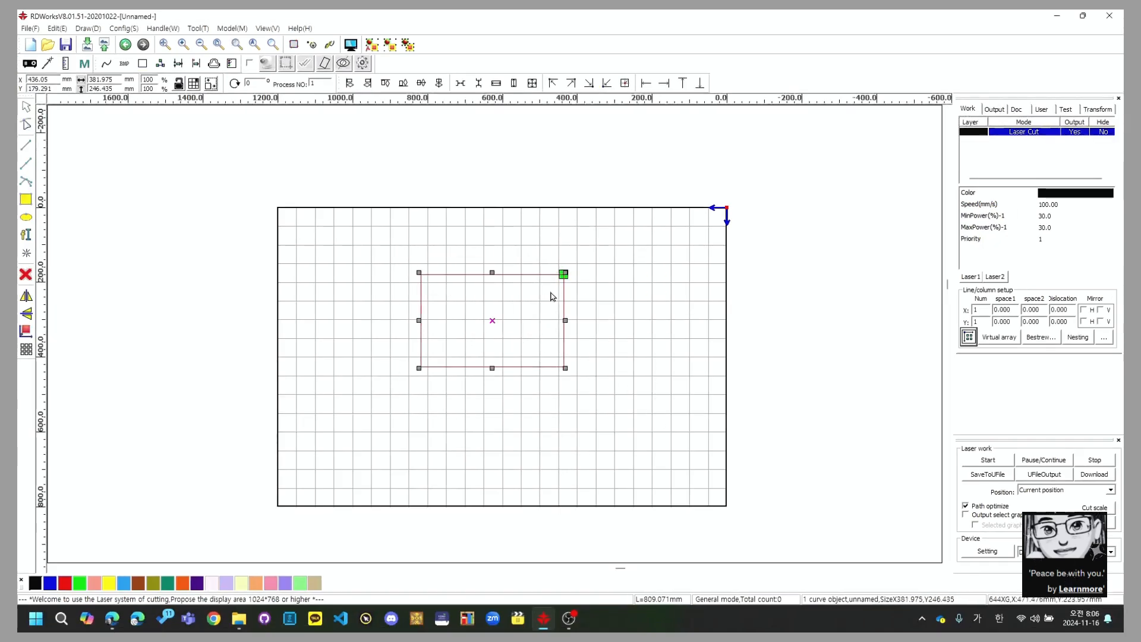
left_click_drag(565, 320, 486, 320)
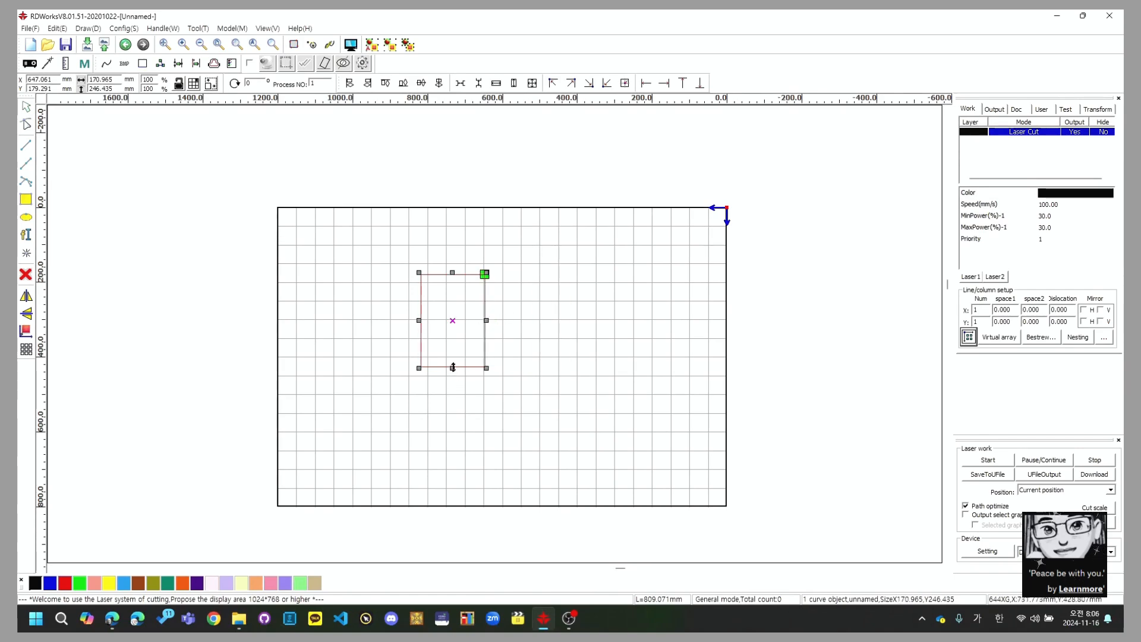
left_click_drag(453, 367, 452, 330)
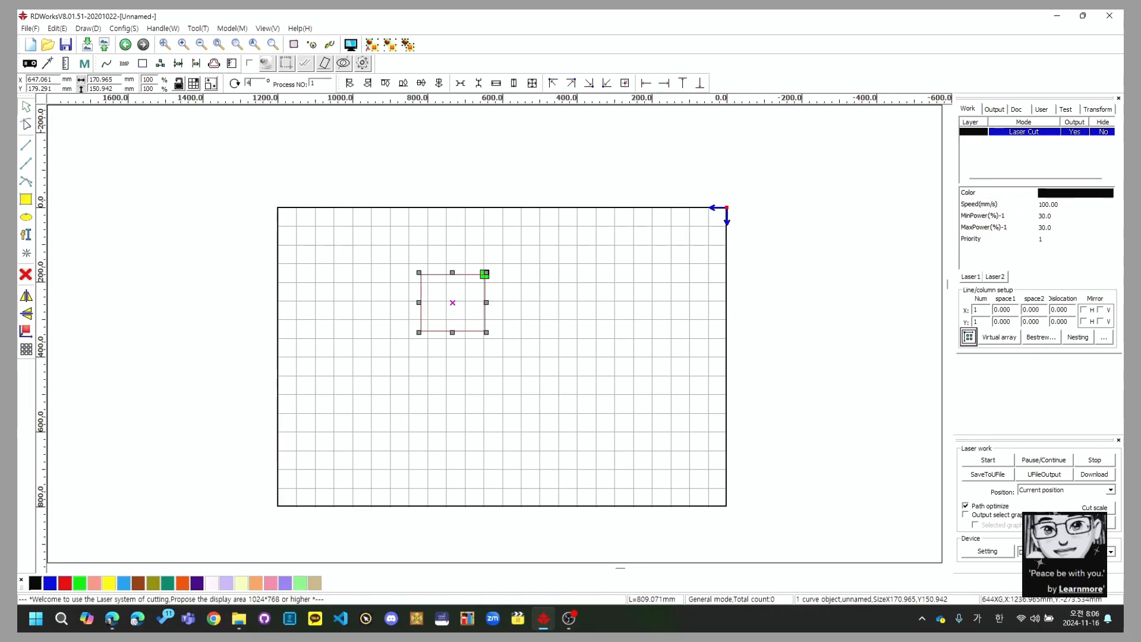
key("Return")
left_click(256, 203)
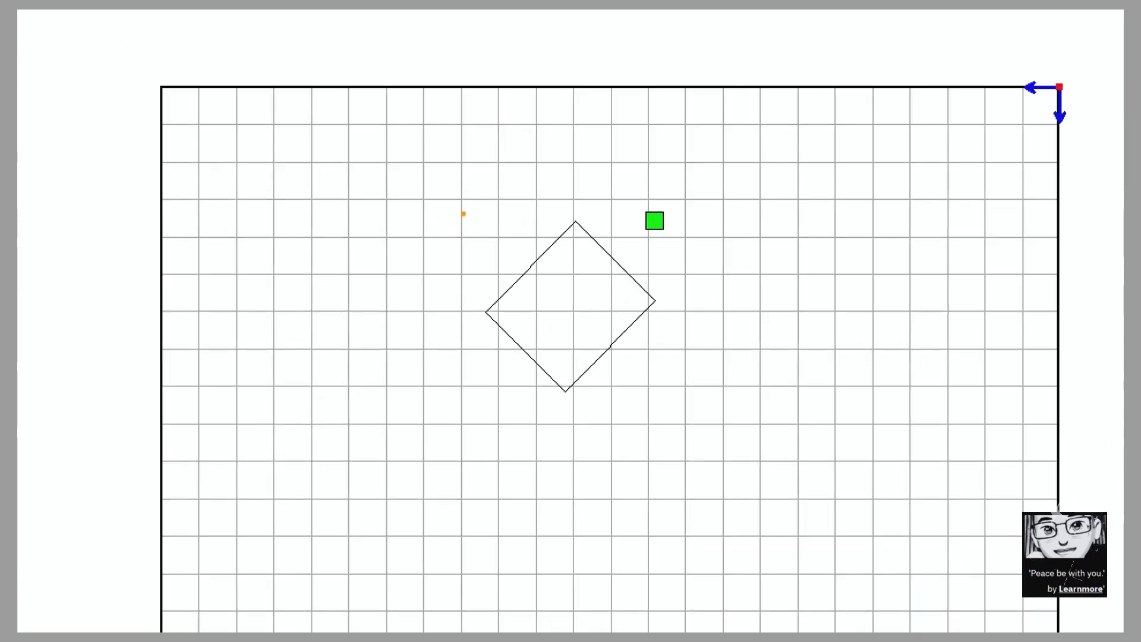
left_click_drag(476, 314, 473, 176)
left_click_drag(464, 310, 596, 308)
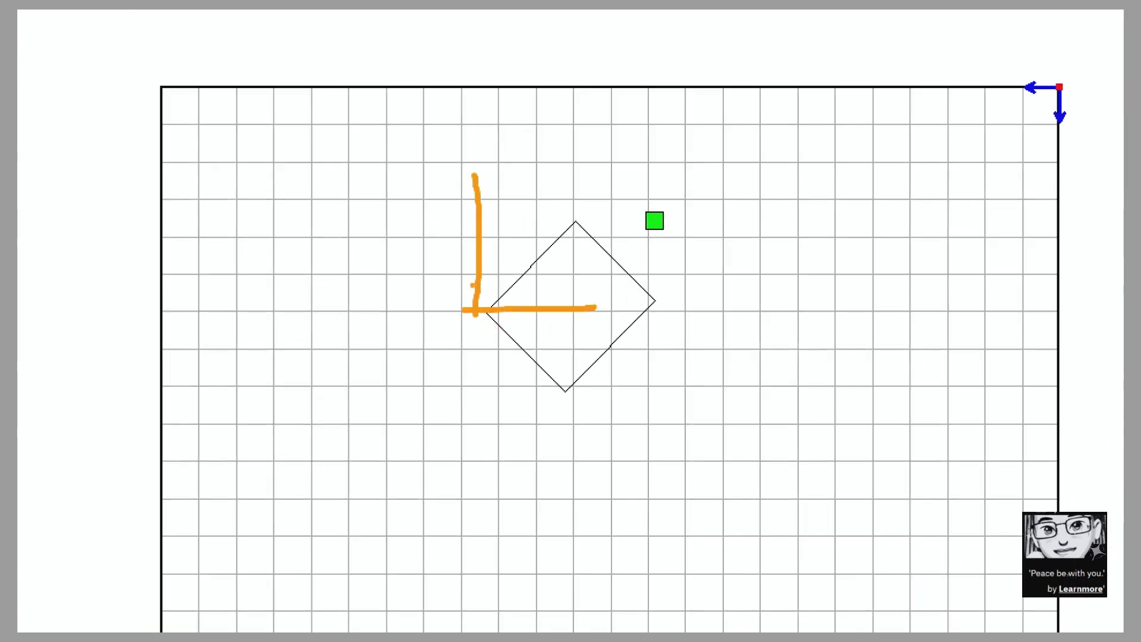
mouse_move(414, 231)
left_mouse_down()
mouse_move(587, 288)
mouse_move(624, 233)
left_mouse_up()
left_click(578, 146)
left_click_drag(578, 144, 617, 177)
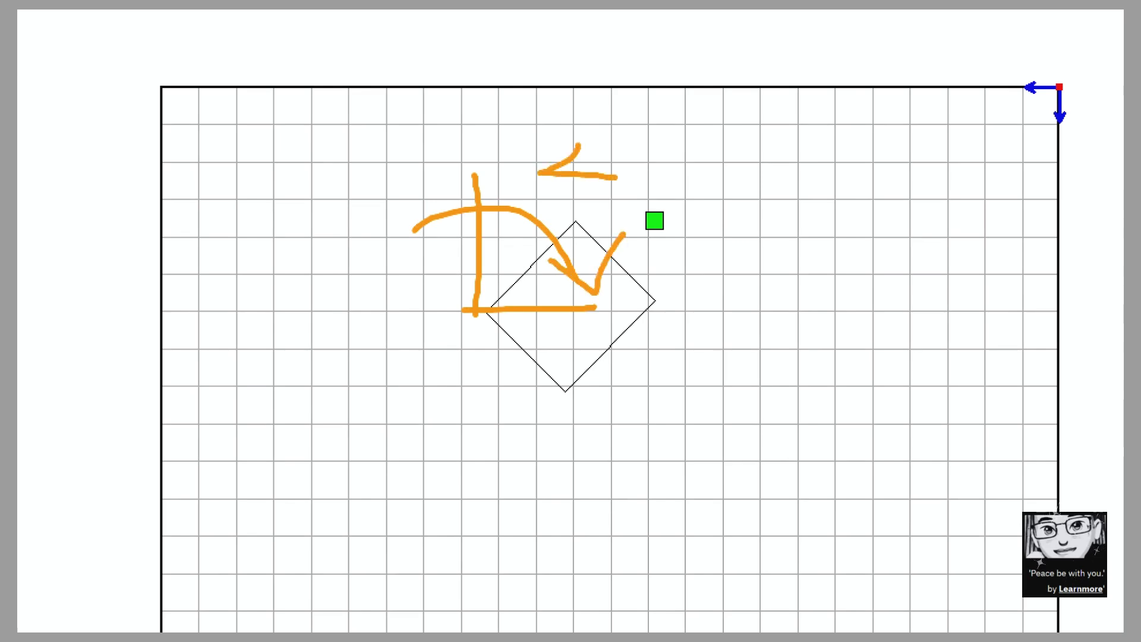
left_click_drag(592, 125, 606, 211)
left_click_drag(637, 132, 632, 211)
left_click(629, 204)
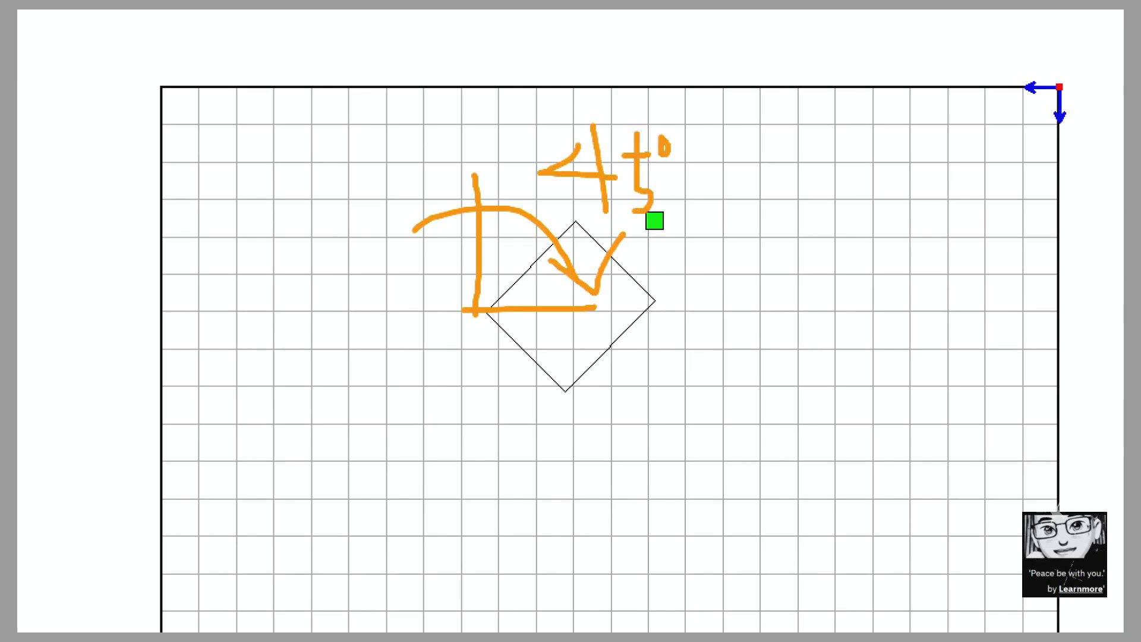
key("Escape")
Select the rotated rectangle and examine the rotation, process number and alignment controls and the layer parameters.
left_click_drag(373, 230, 551, 382)
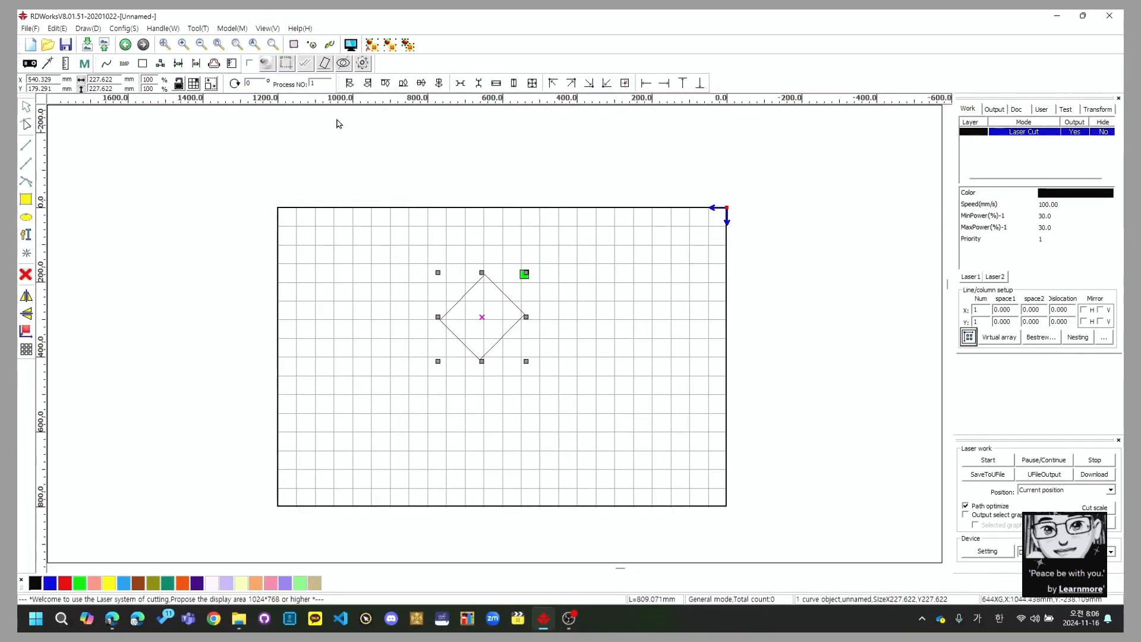
key("ctrl+1")
left_click(314, 78)
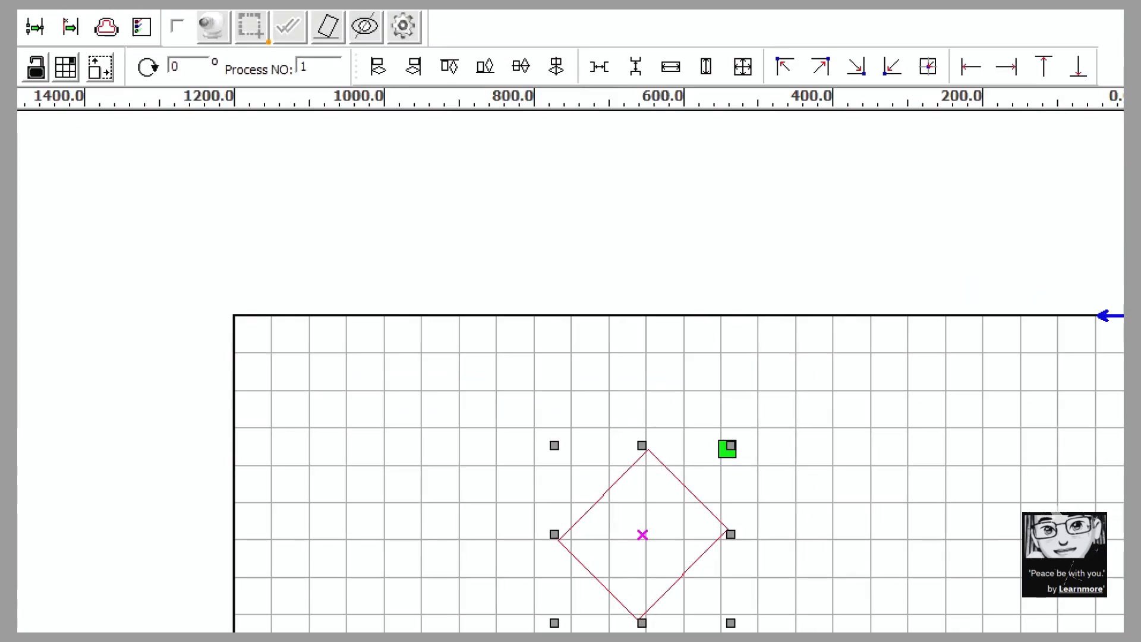
left_click_drag(235, 88, 349, 87)
key("ctrl+Escape")
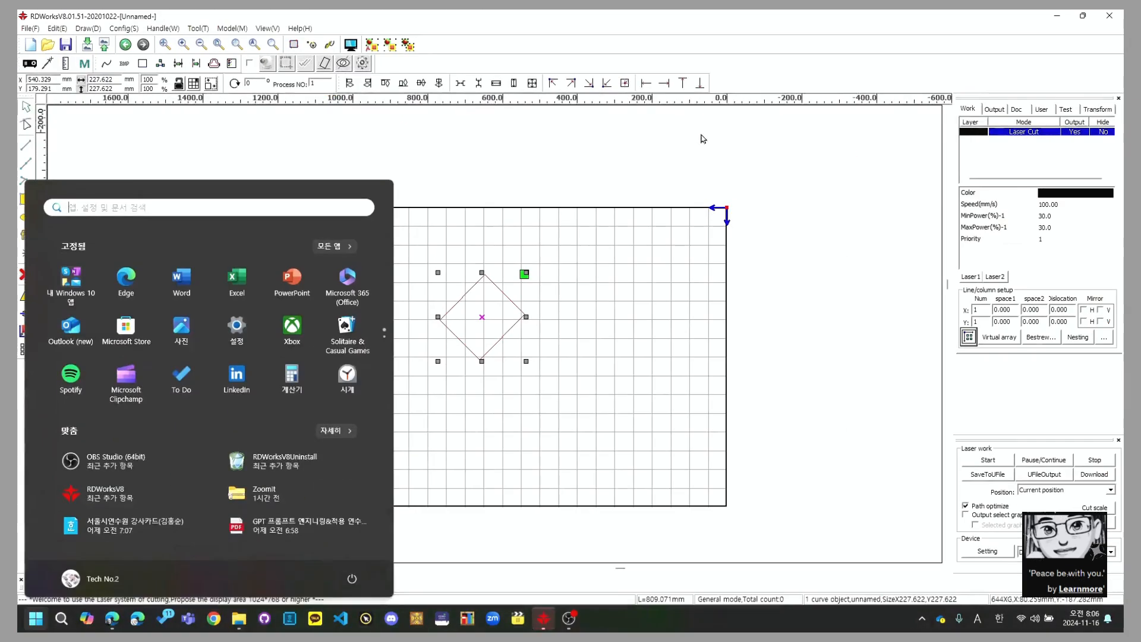
key("Escape")
key("ctrl+1")
left_click(986, 148)
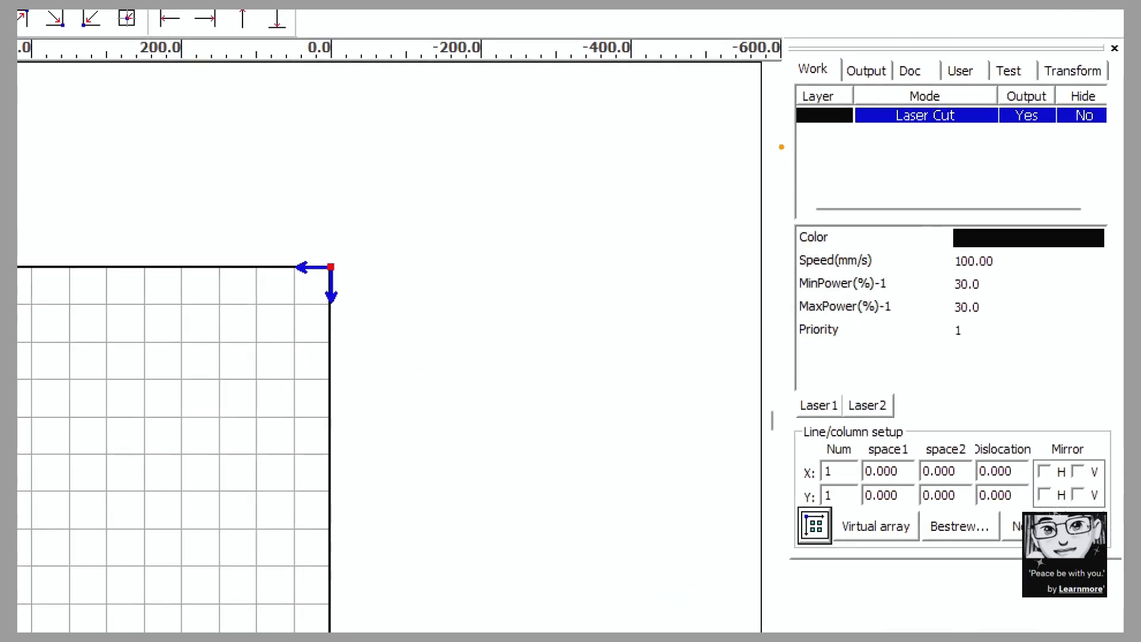
left_click_drag(781, 147, 1123, 145)
key("Escape")
key("ctrl+1")
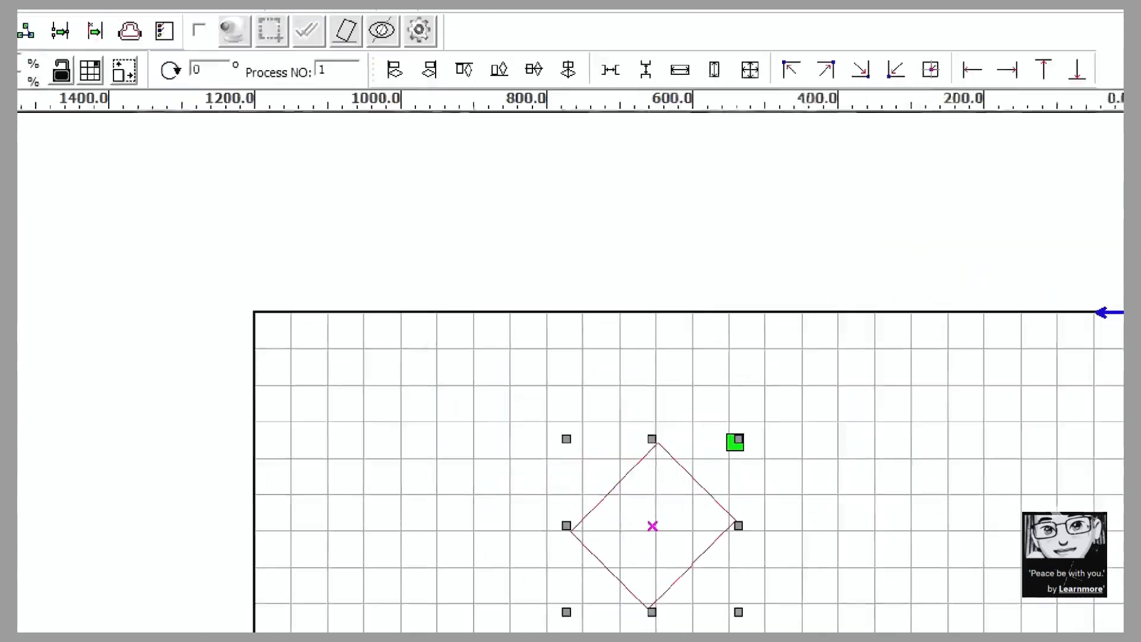
left_click(303, 96)
mouse_move(346, 101)
left_mouse_down()
mouse_move(238, 55)
mouse_move(332, 102)
left_mouse_up()
key("Escape")
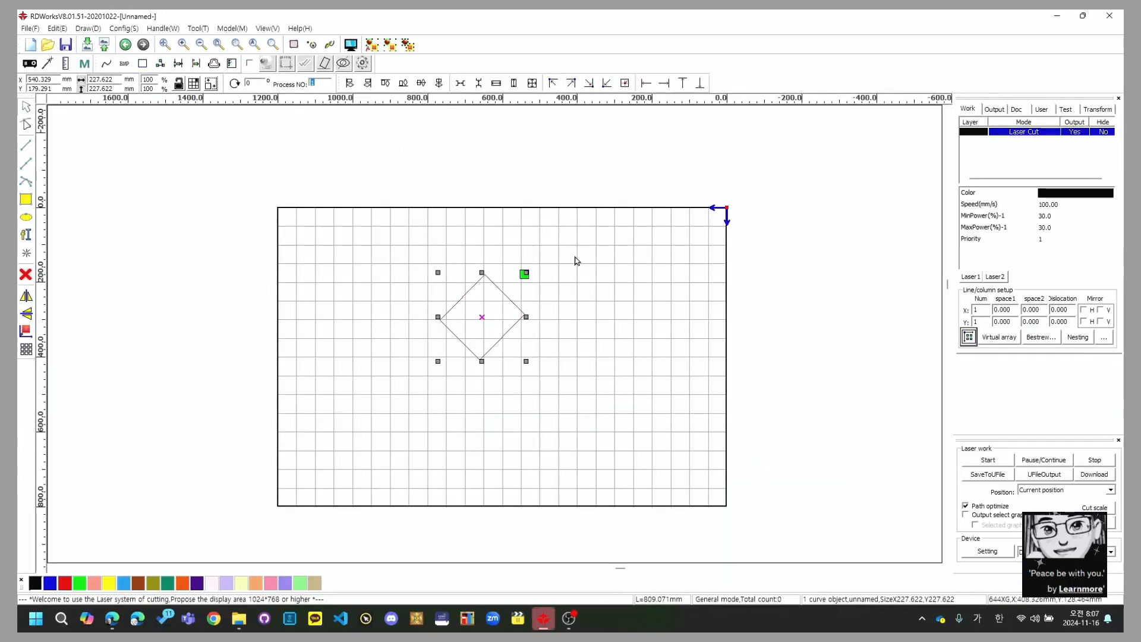
Draw a near-circular ellipse about 248 × 240 mm below and to the right of the rotated square and select it.
left_click(552, 304)
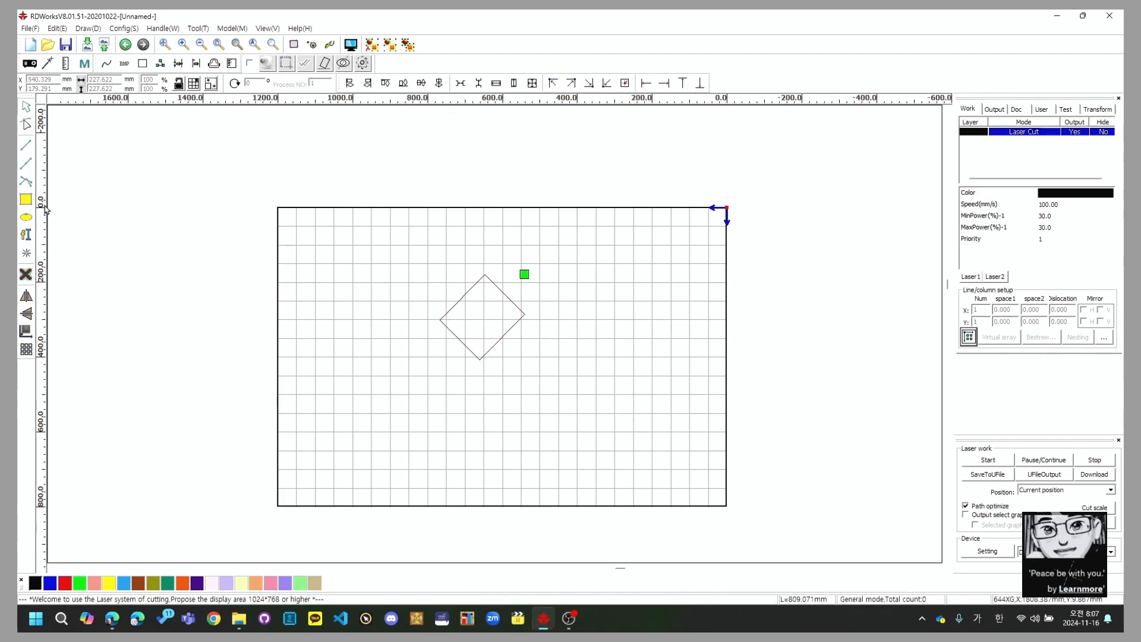
left_click(27, 218)
left_click_drag(560, 322, 655, 413)
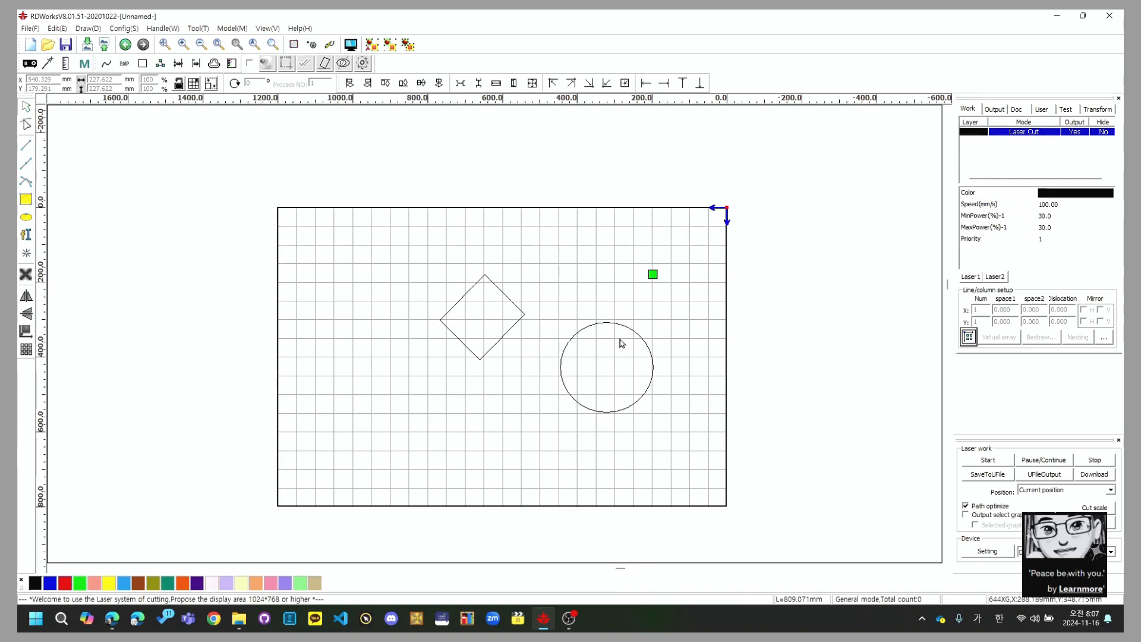
left_click(617, 325)
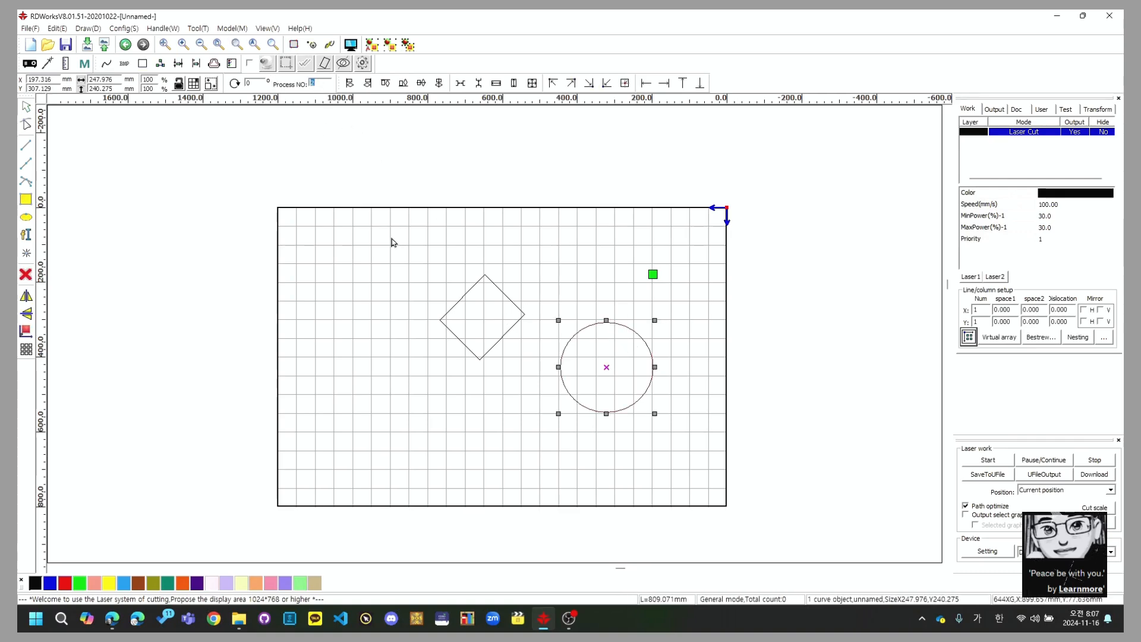
Move the rotated square to about X 759 mm, Y 39 mm and place the circle directly beneath it.
left_click_drag(392, 242, 542, 370)
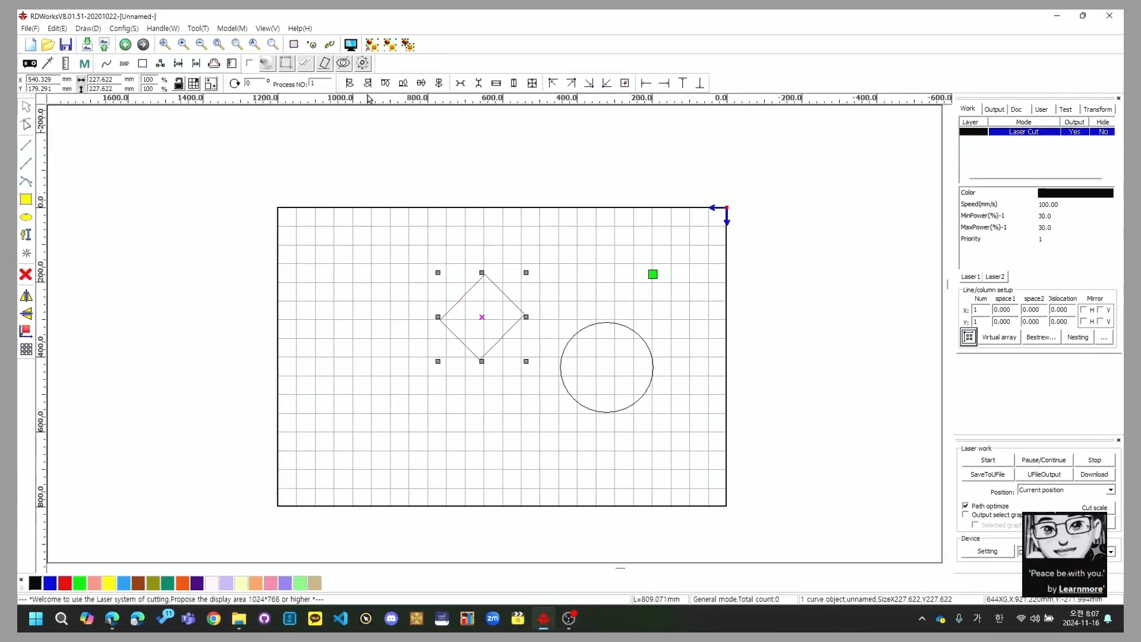
left_click_drag(377, 209, 397, 267)
left_click(491, 284)
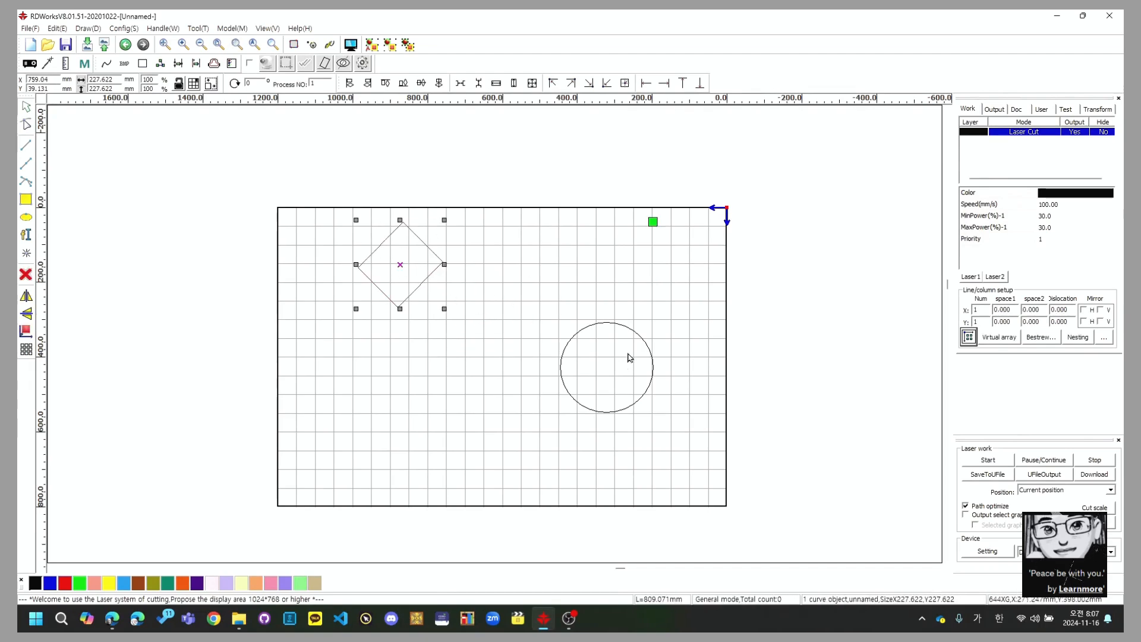
left_click(614, 375)
left_click_drag(600, 372, 402, 381)
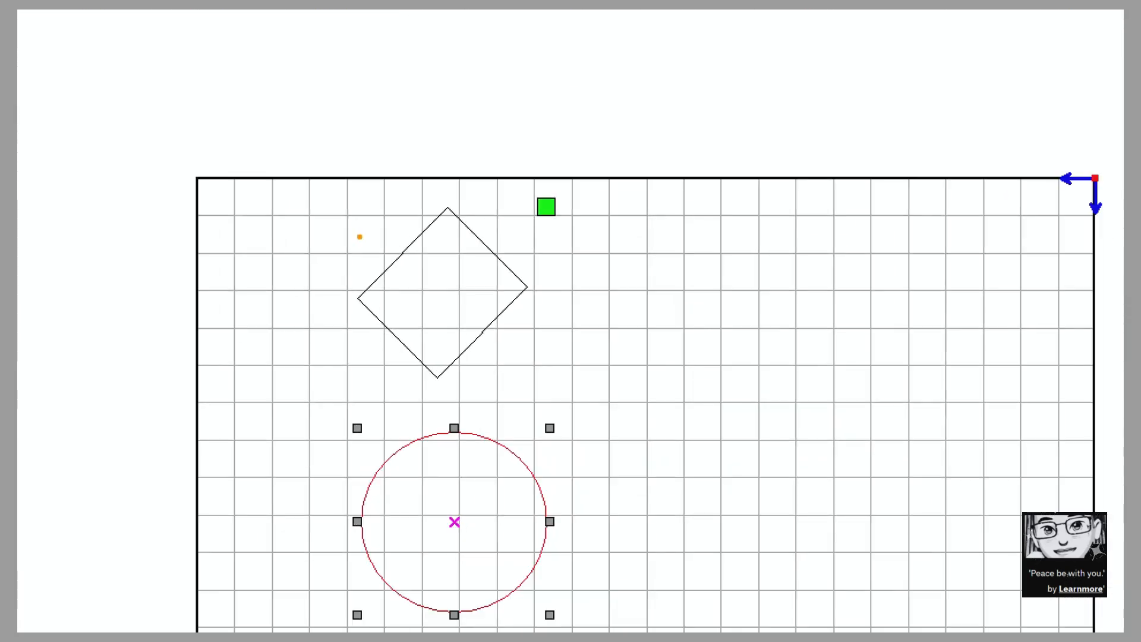
Select the rotated square and the circle together and align their left edges.
mouse_move(351, 156)
left_mouse_down()
mouse_move(337, 237)
mouse_move(349, 631)
left_mouse_up()
left_click_drag(363, 251, 363, 311)
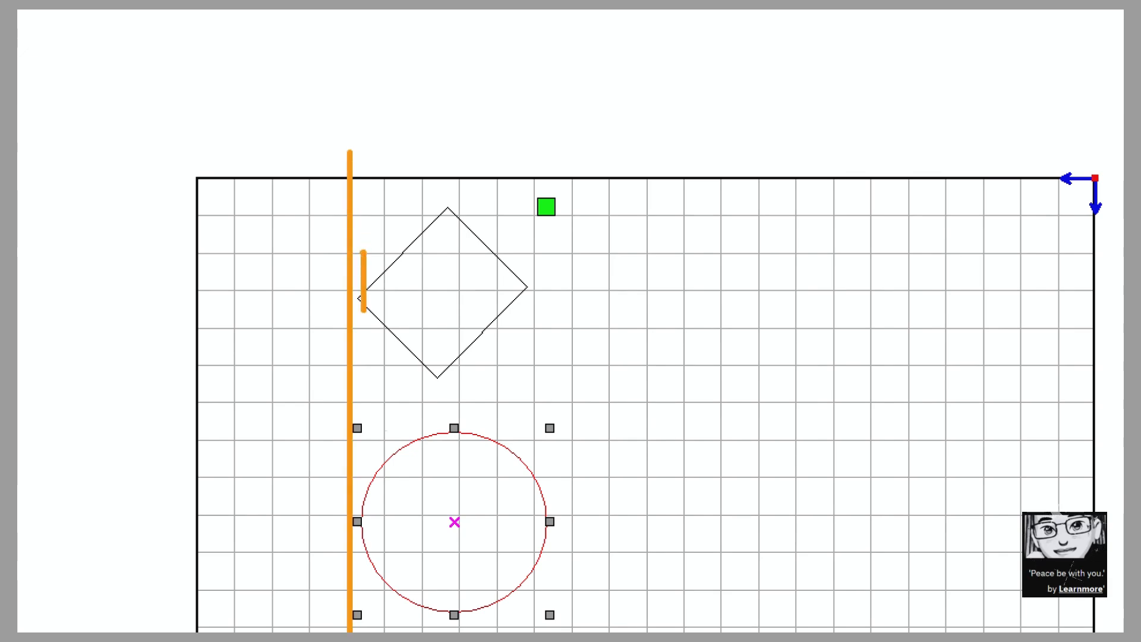
left_click_drag(364, 455, 364, 566)
key("Escape")
left_click_drag(313, 150, 491, 438)
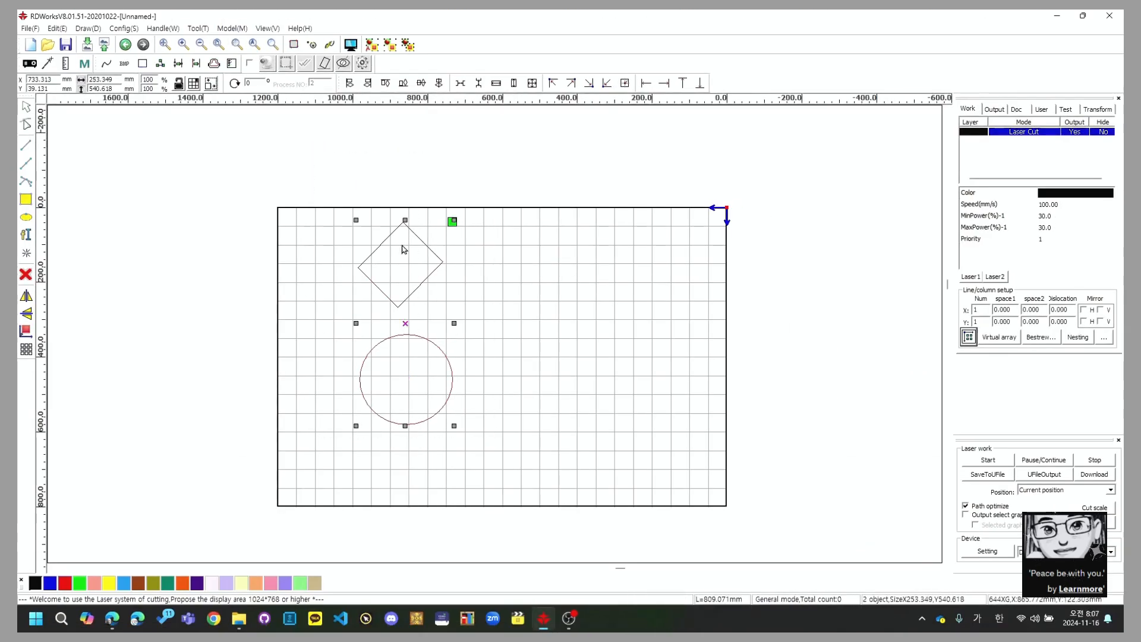
left_click(349, 83)
Check the shared left edge of the two shapes and examine the centring alignment commands.
key("ctrl+1")
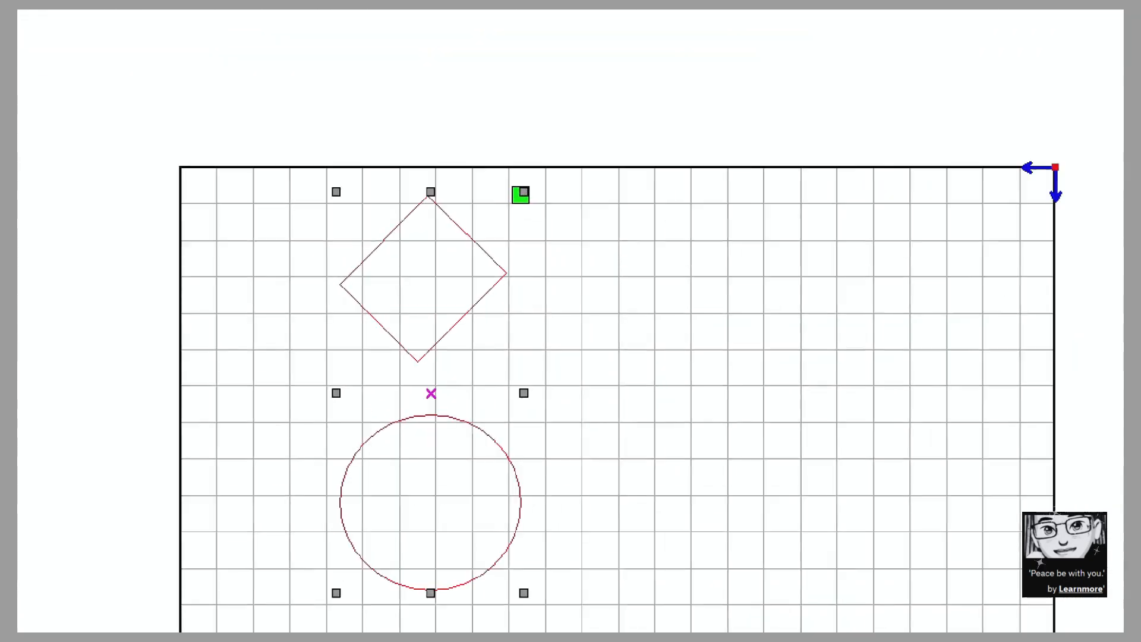
left_click_drag(360, 199, 361, 338)
left_click_drag(344, 427, 339, 631)
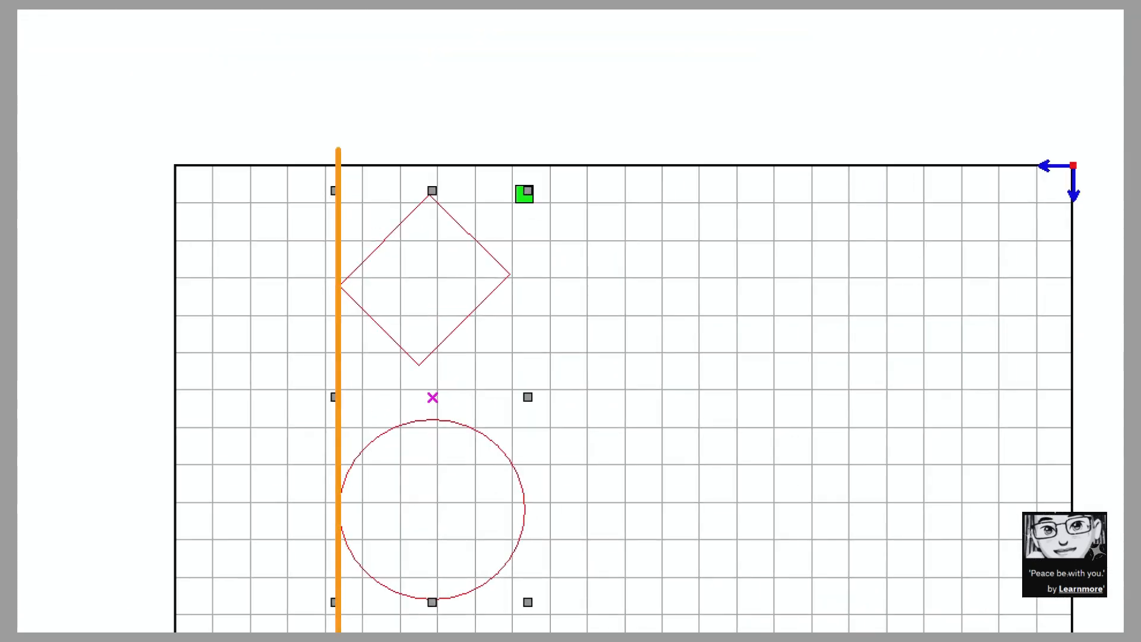
key("Escape")
key("ctrl+1")
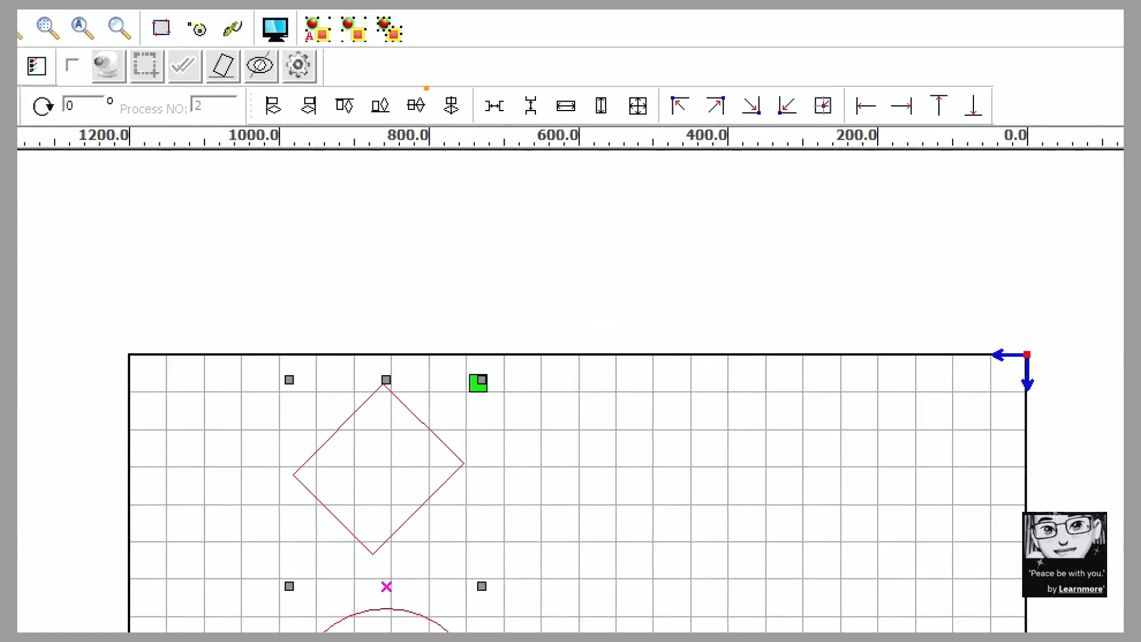
left_click_drag(430, 79, 476, 132, "ctrl")
key("Escape")
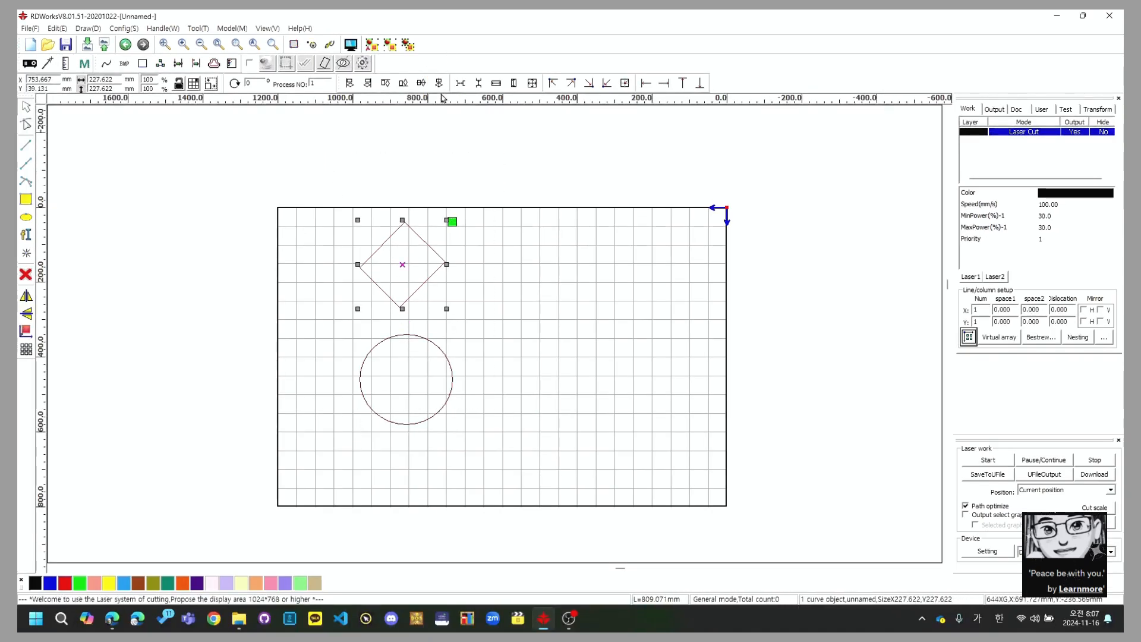
Draw two small ellipses, one below the large circle and an even smaller one off to its lower right.
left_click(422, 268)
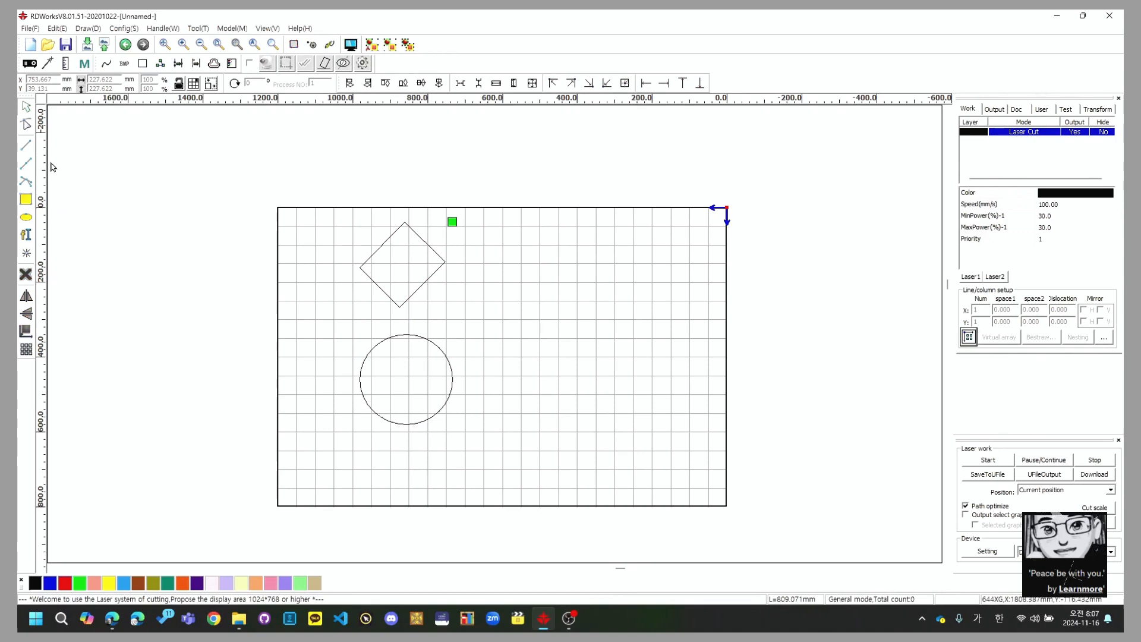
left_click(25, 218)
left_click_drag(387, 463, 416, 487)
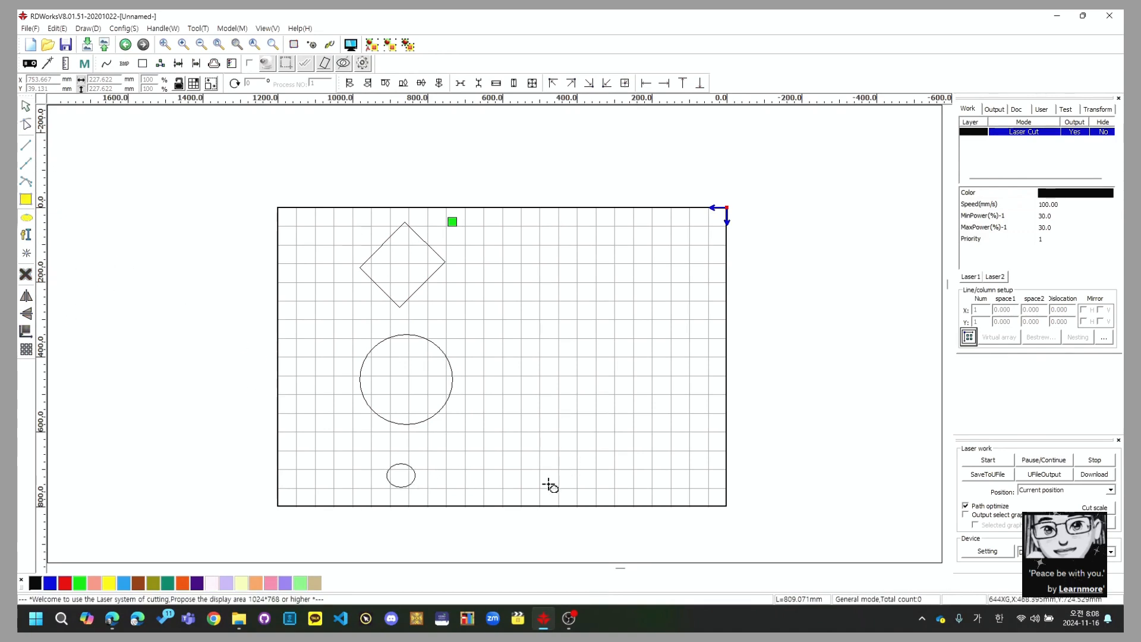
left_click_drag(519, 441, 535, 455)
key("Escape")
Select all four shapes and centre them on each other both across and along the work area, making them concentric.
left_click_drag(265, 204, 622, 527)
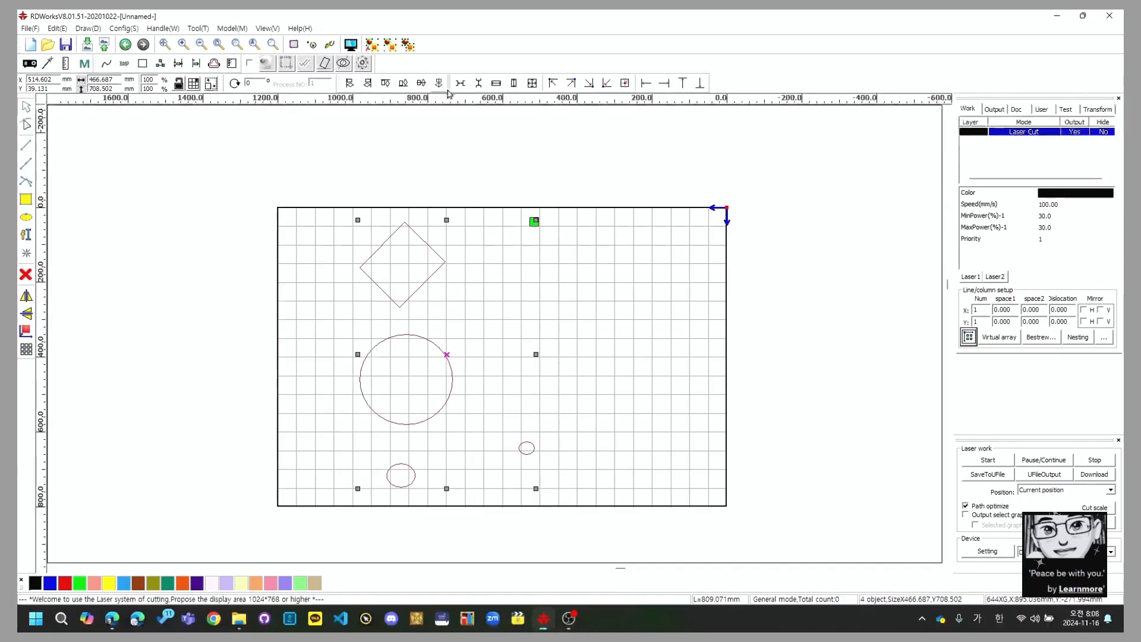
left_click(439, 83)
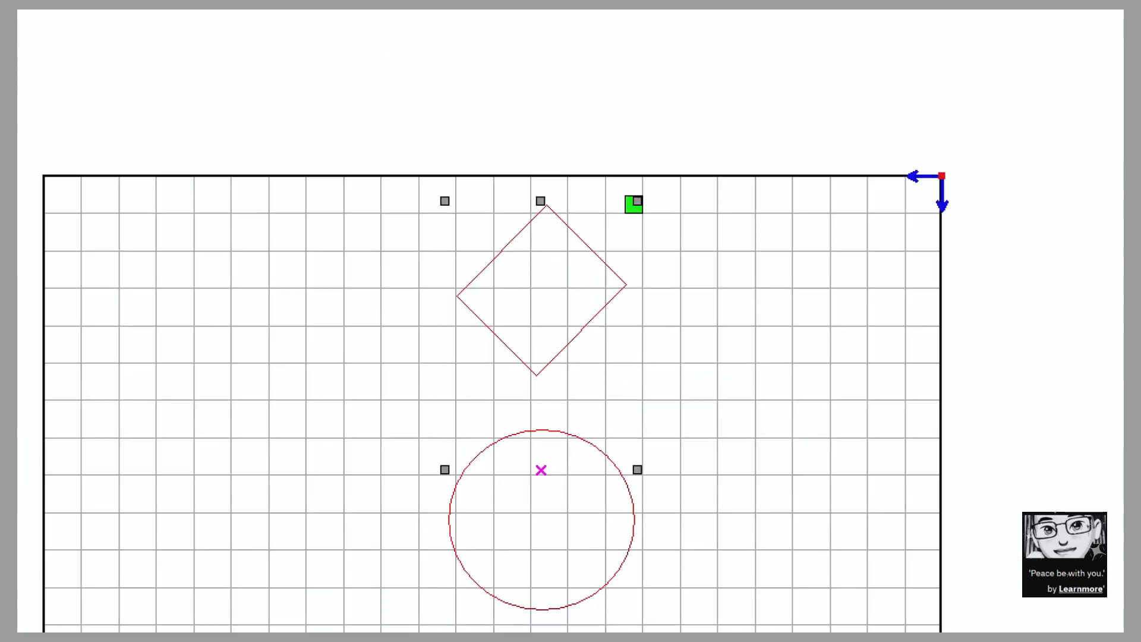
left_click_drag(260, 287, 879, 291)
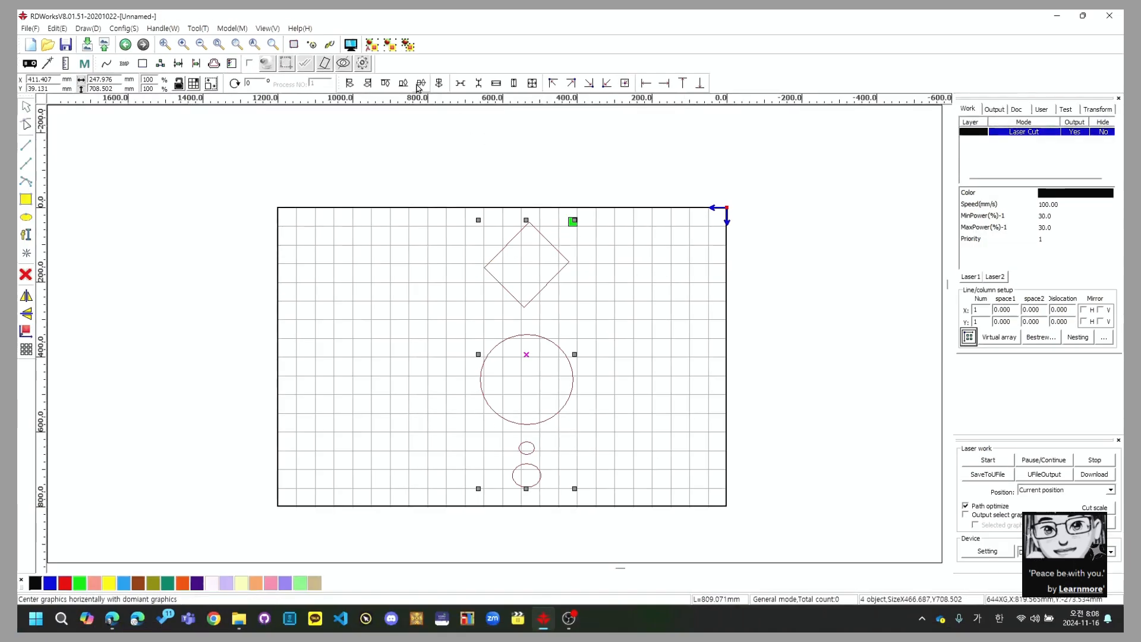
left_click(420, 84)
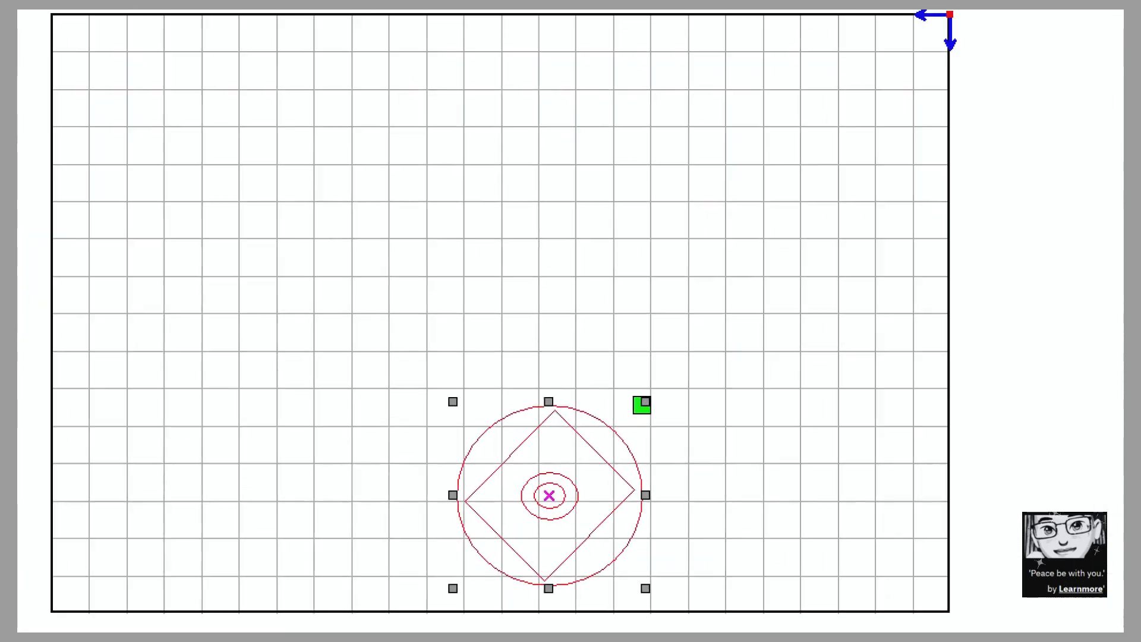
mouse_move(325, 317)
left_mouse_down()
mouse_move(497, 423)
mouse_move(692, 581)
mouse_move(754, 611)
mouse_move(539, 592)
left_mouse_up()
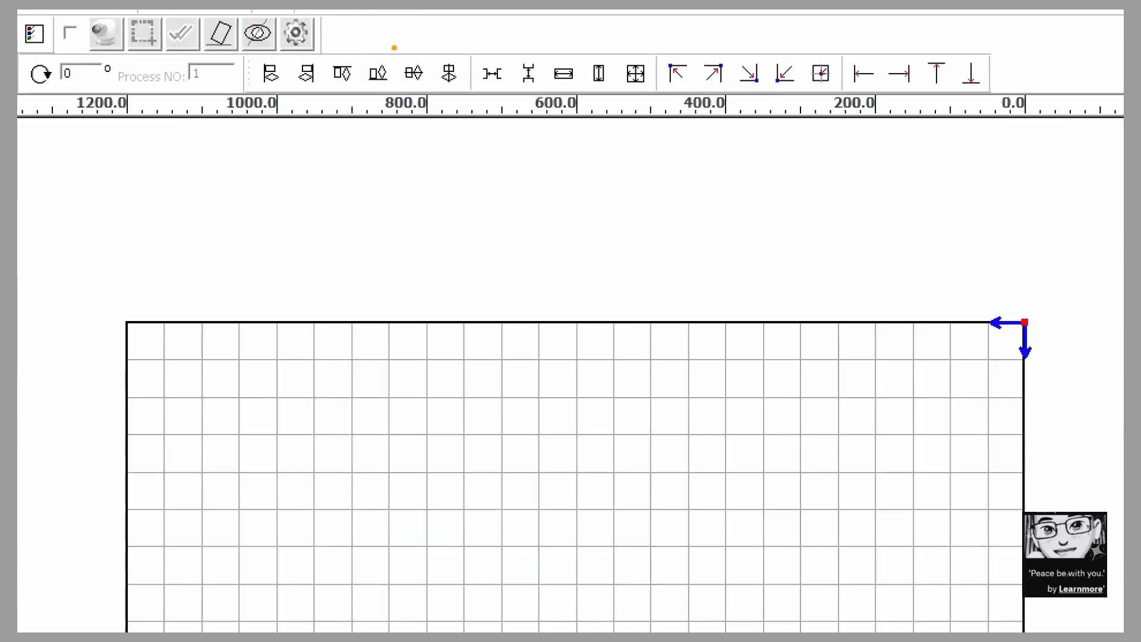
Examine the alignment, equal spacing and size, and work-area placement commands in relation to the concentric shapes and the work area.
left_click_drag(393, 46, 437, 114, "ctrl")
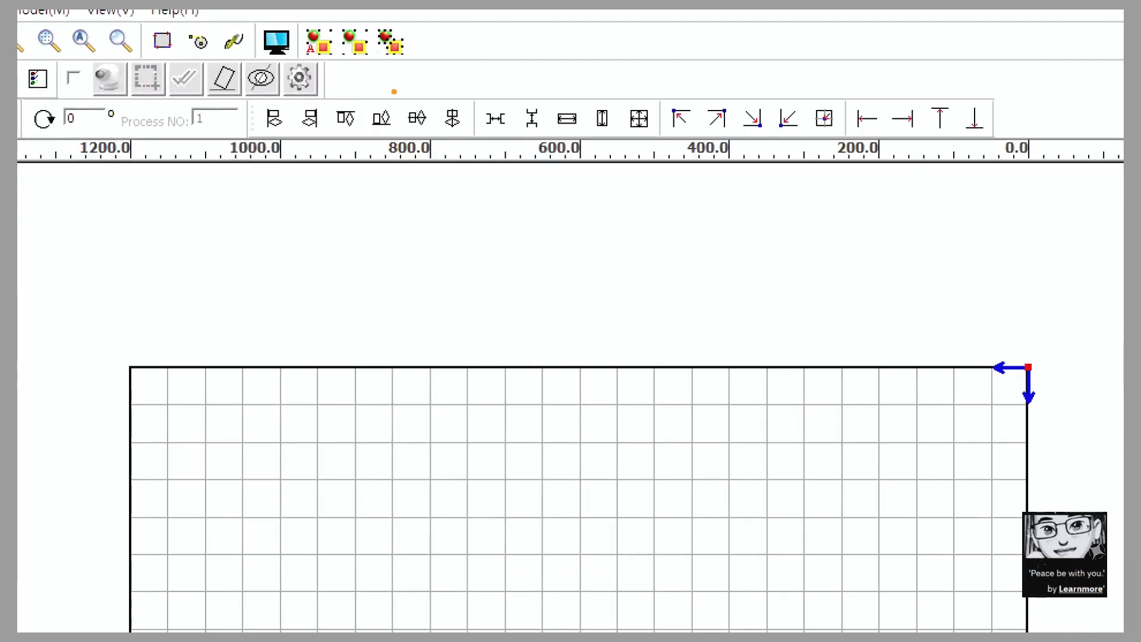
left_click_drag(394, 91, 481, 159, "ctrl")
left_click_drag(455, 110, 482, 76)
left_click_drag(399, 76, 429, 76)
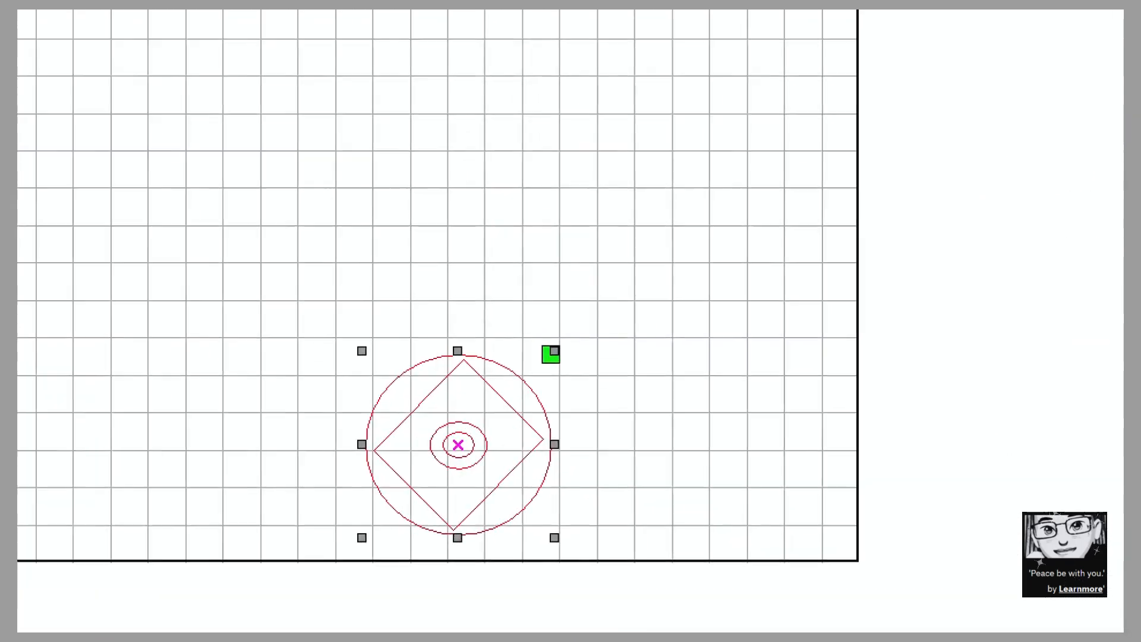
left_click_drag(351, 282, 702, 626, "ctrl")
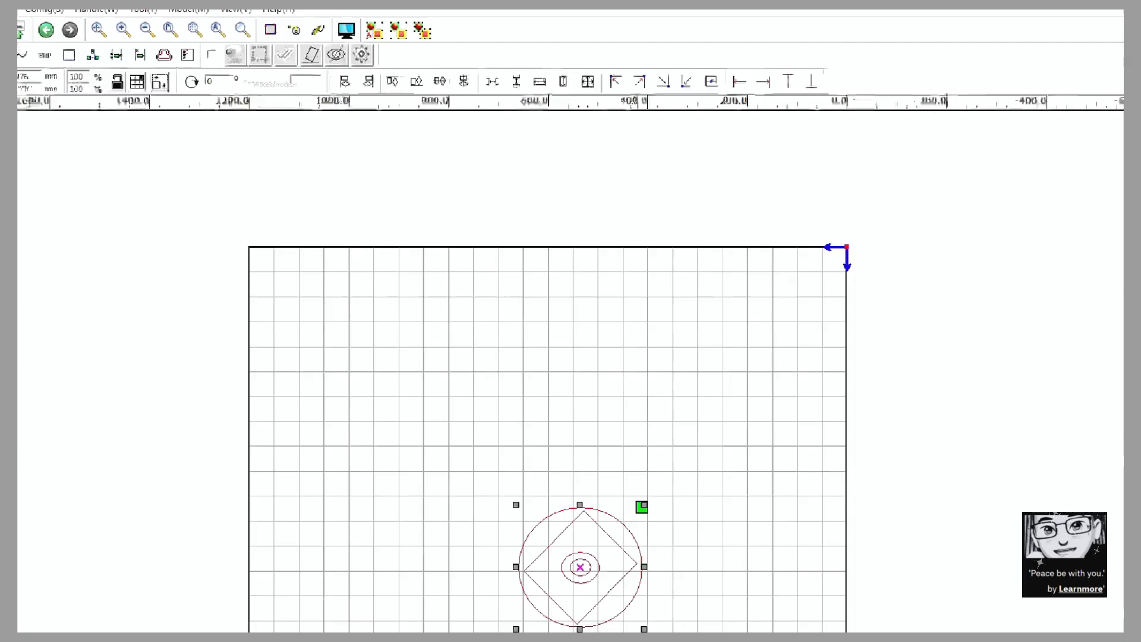
left_click_drag(324, 63, 544, 137, "ctrl")
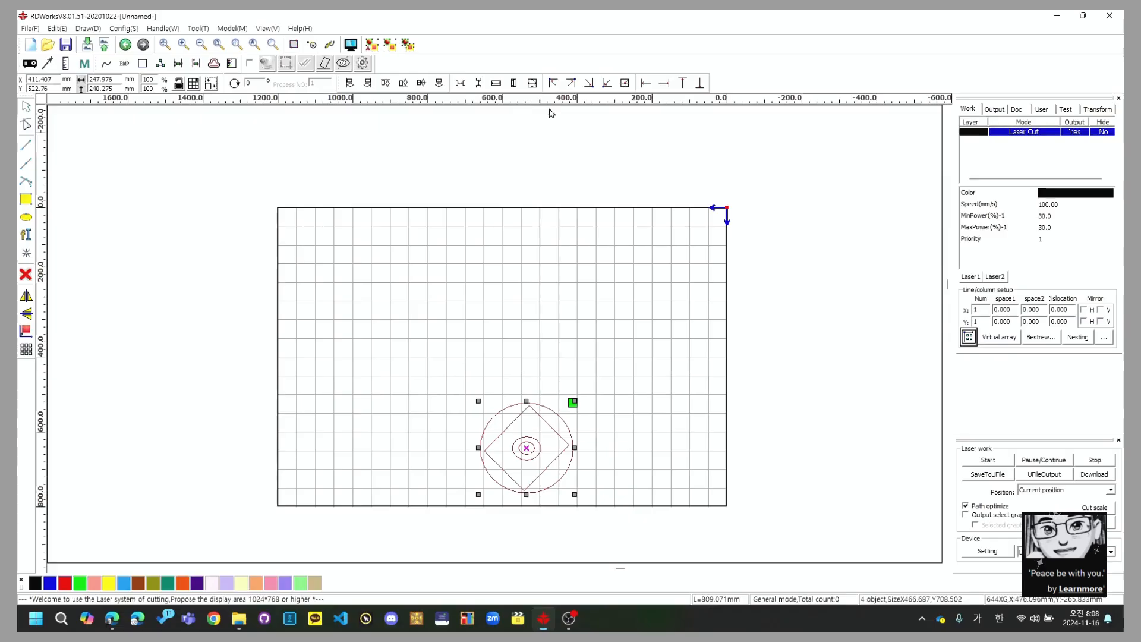
key("super")
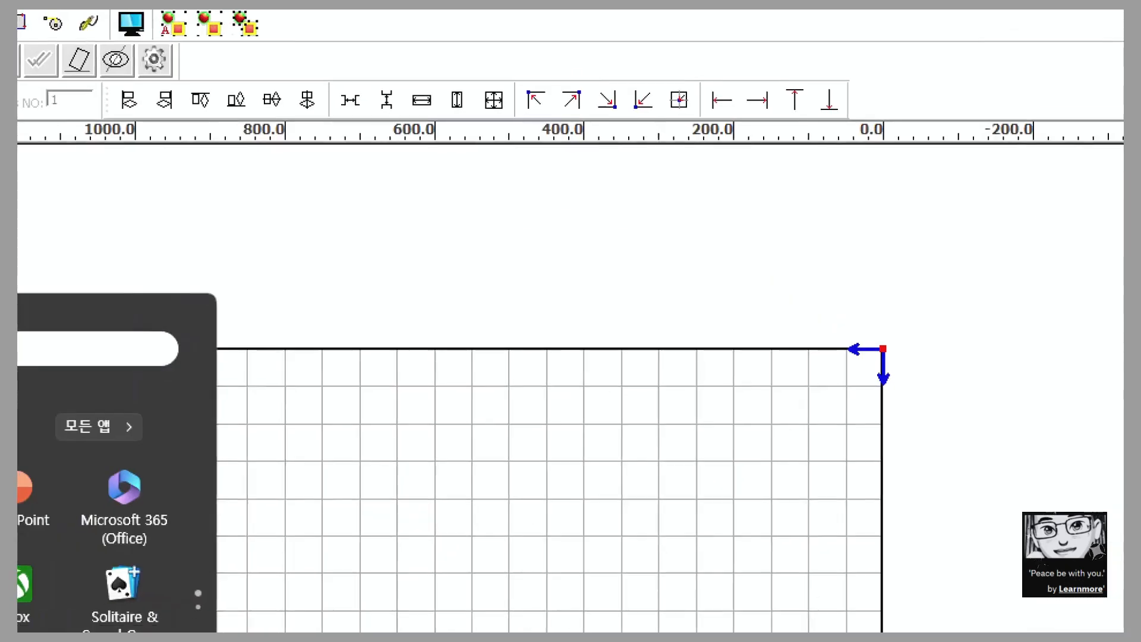
left_click(558, 88)
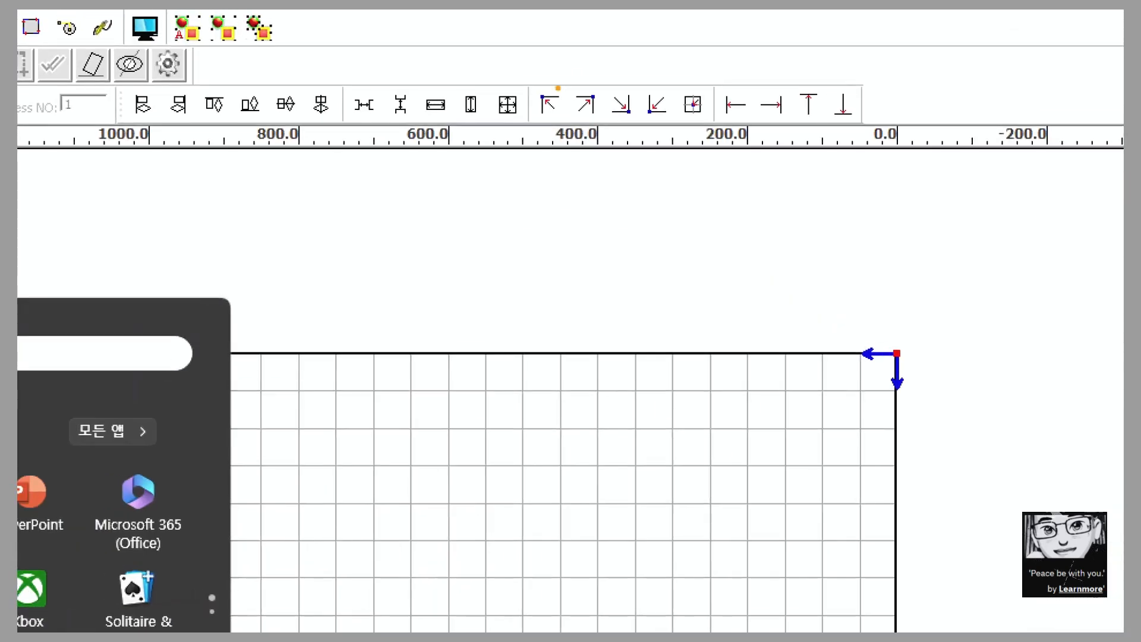
left_click_drag(528, 70, 704, 140, "ctrl")
key("Escape")
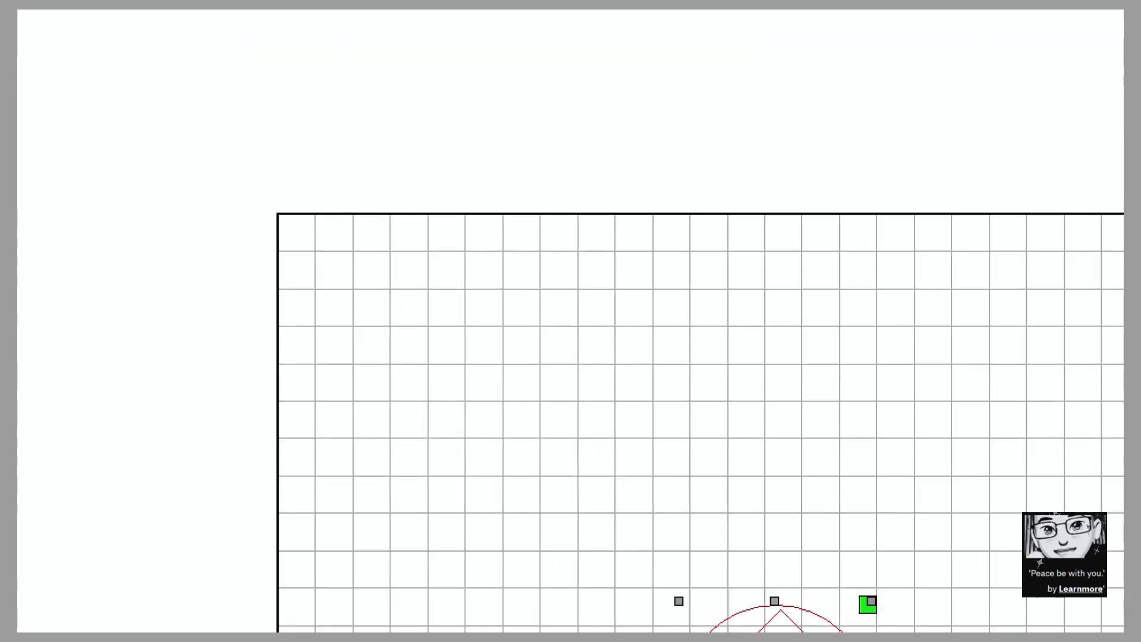
mouse_move(232, 171)
left_mouse_down("ctrl")
mouse_move(370, 305)
mouse_move(409, 296)
mouse_move(661, 549)
left_mouse_up("ctrl")
key("Escape")
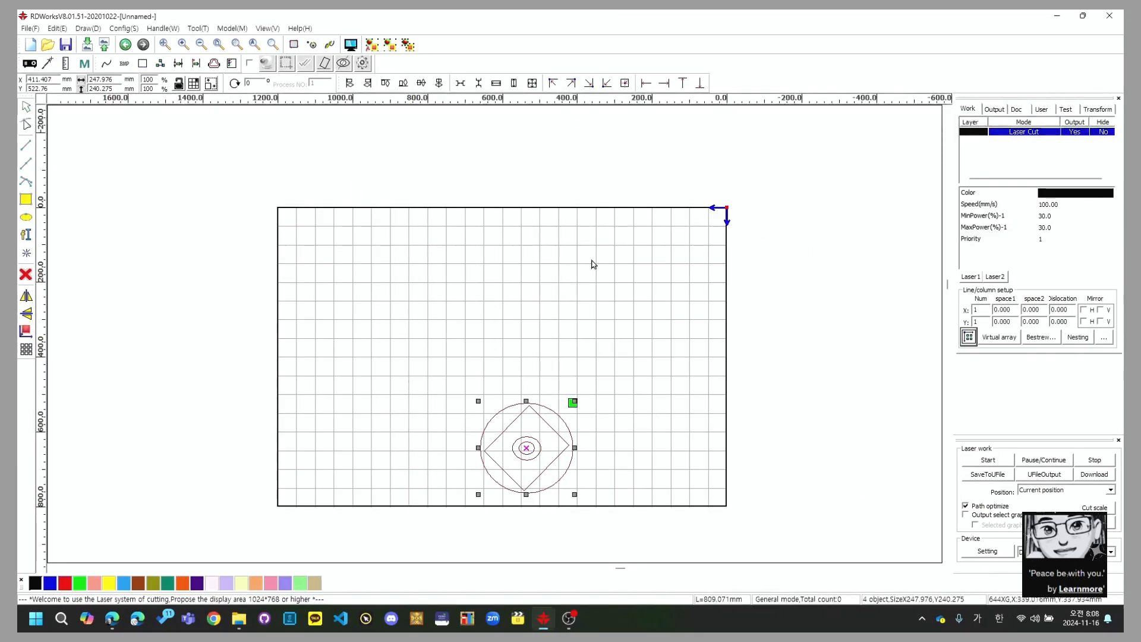
Place the four concentric shapes in the upper-left corner of the work area and in its lower-right corner.
left_click(553, 84)
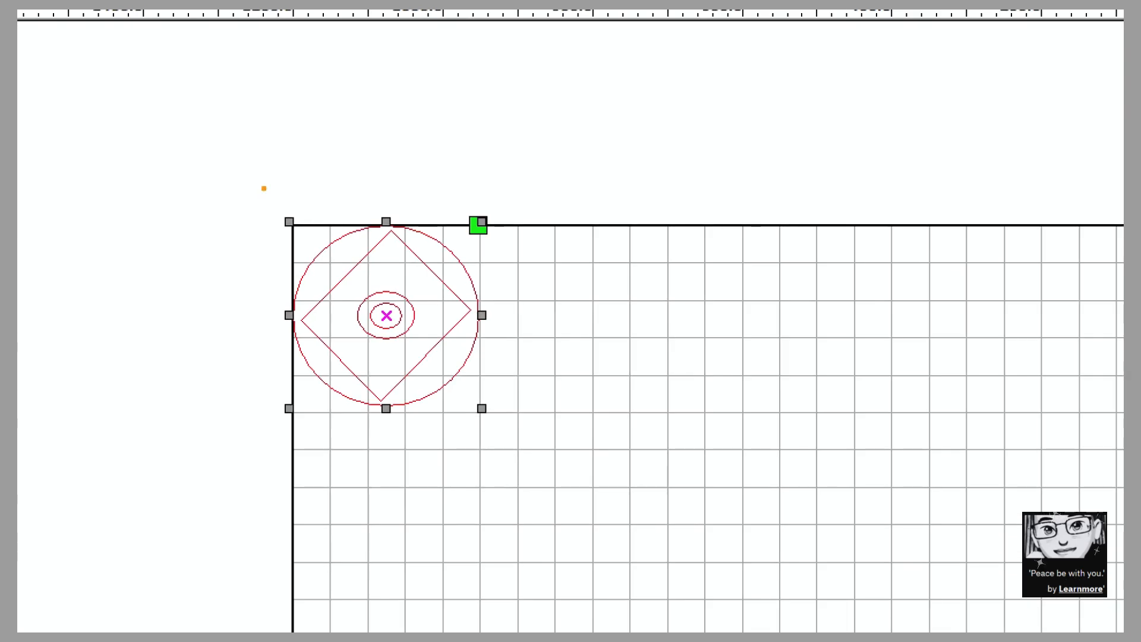
left_click_drag(248, 173, 378, 319, "ctrl")
left_click_drag(493, 450, 598, 540, "ctrl")
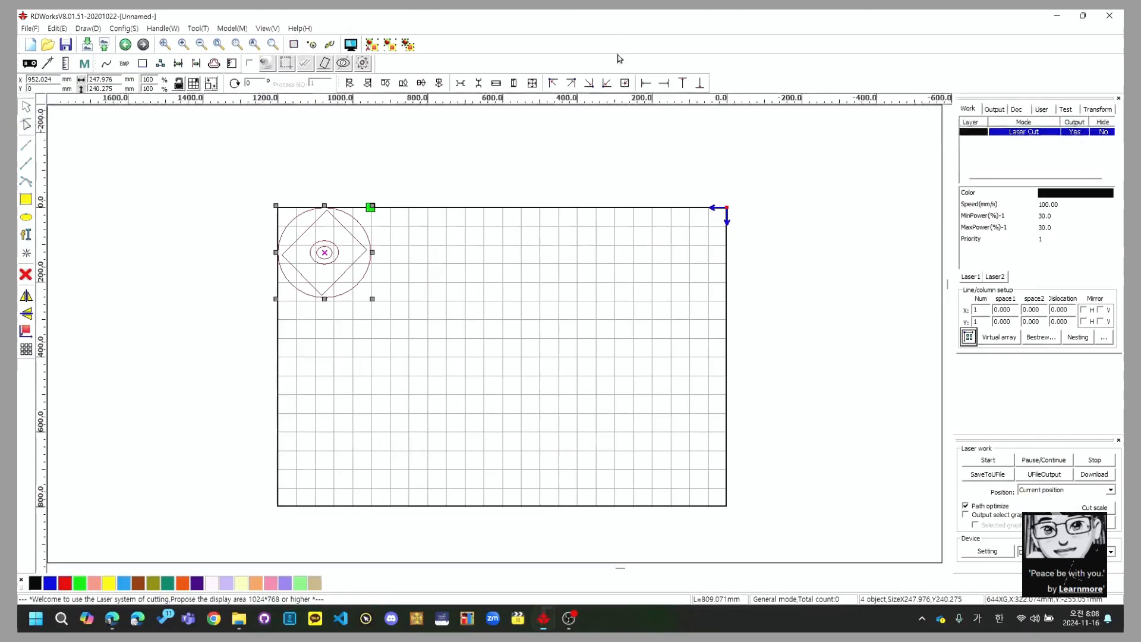
left_click(596, 88)
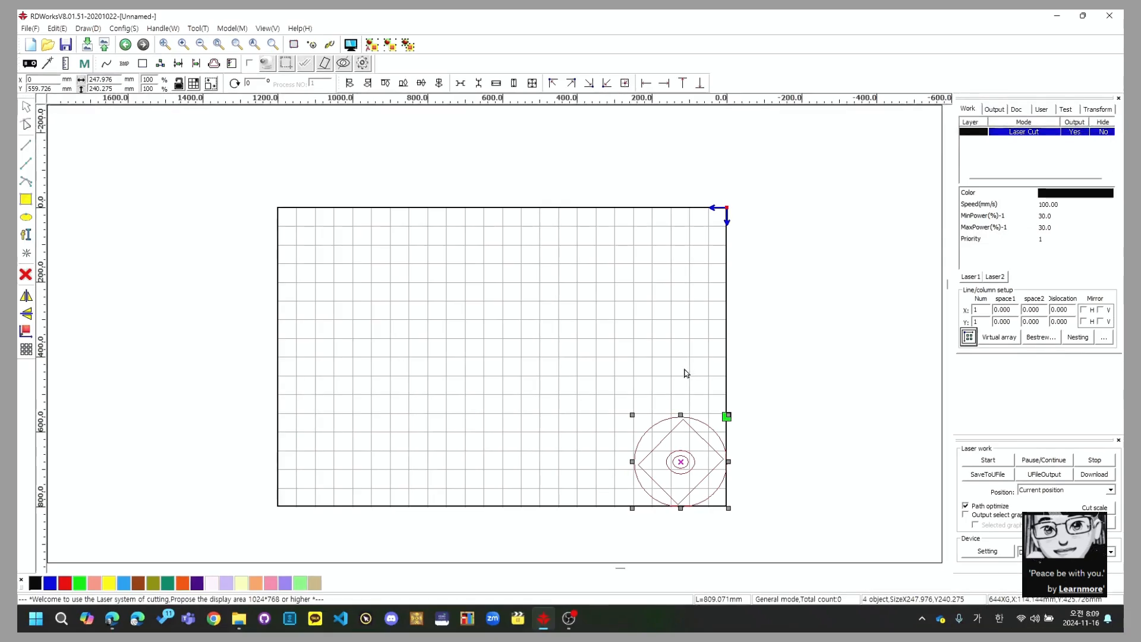
Send the concentric shapes to the work area's left, top and right edges in turn, and delete all four shapes.
left_click(646, 84)
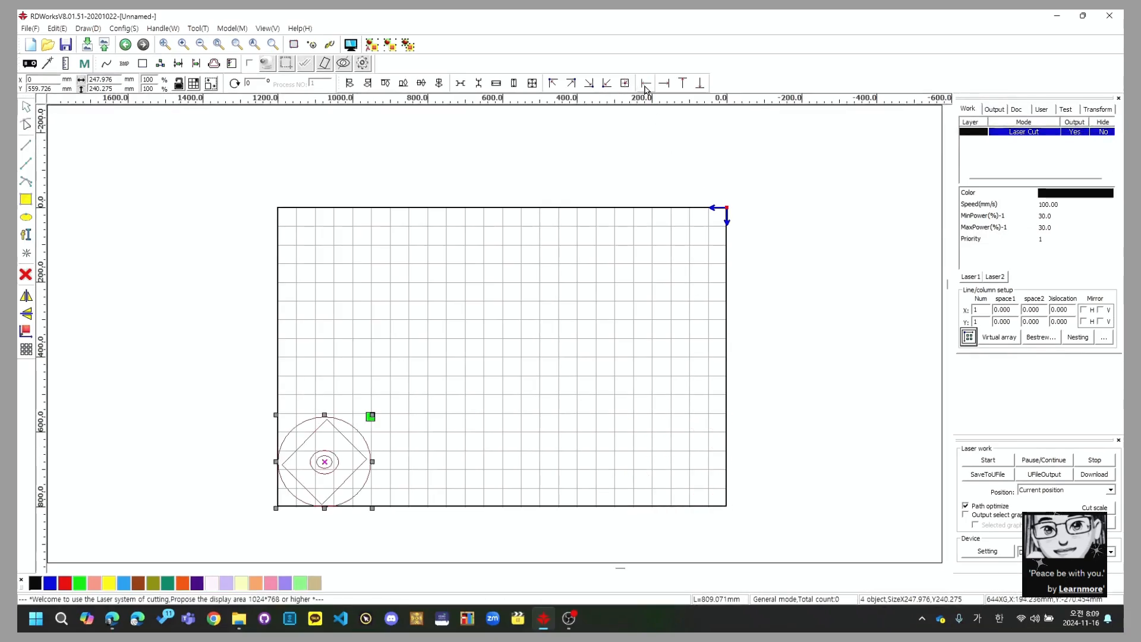
left_click(684, 85)
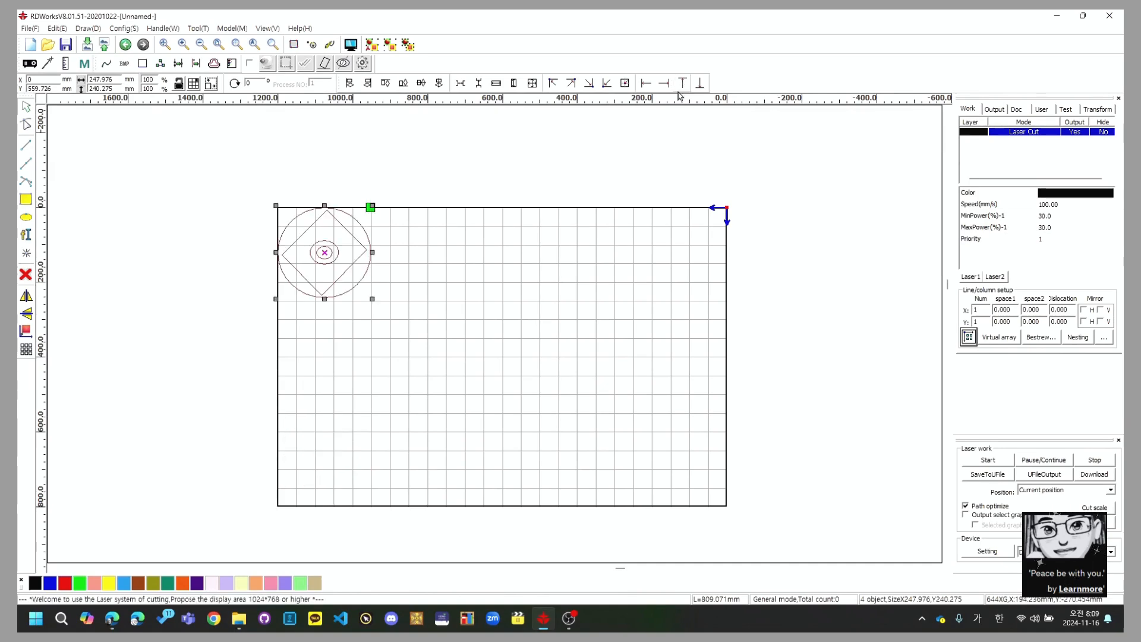
left_click(664, 83)
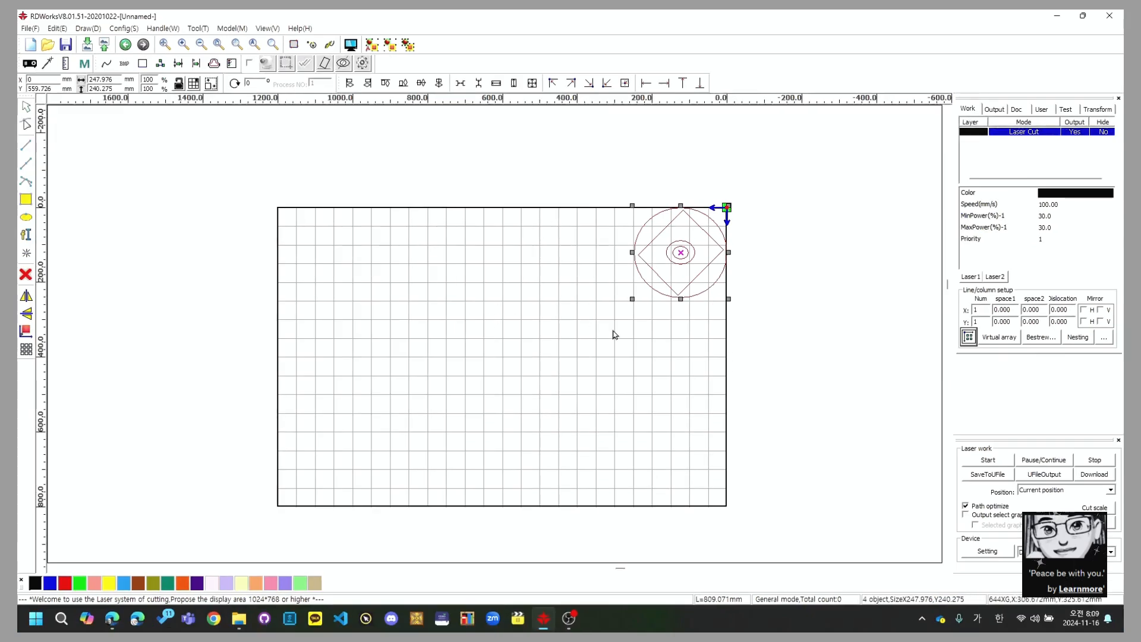
left_click_drag(797, 356, 561, 173)
key("Delete")
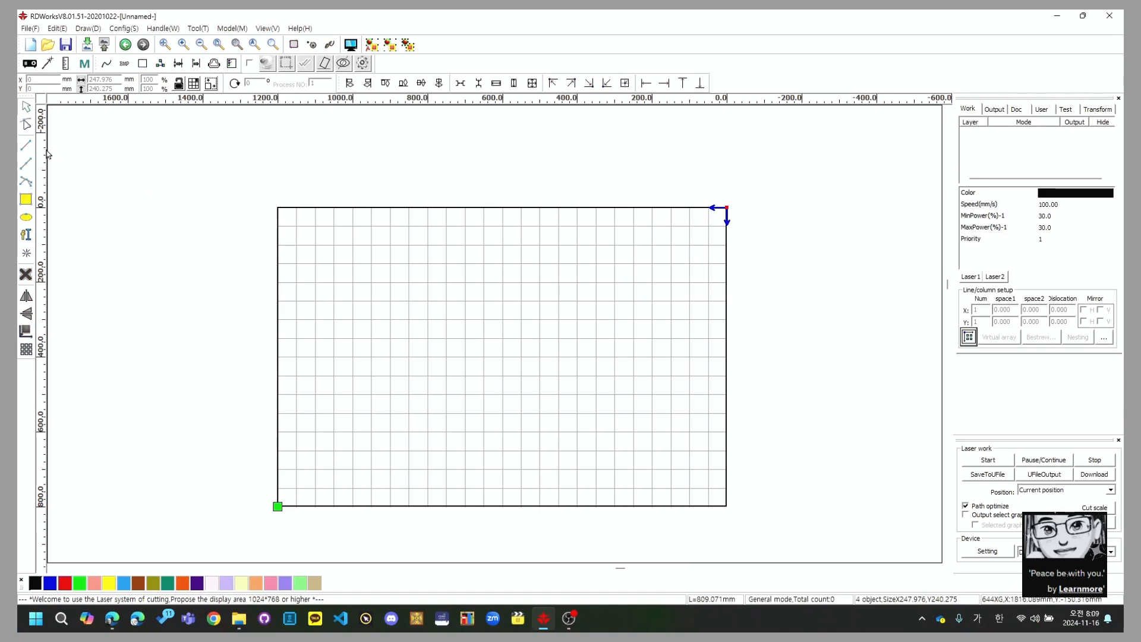
Draw a rectangle about 419 mm wide and 316 mm high near the middle of the work area.
left_click(26, 199)
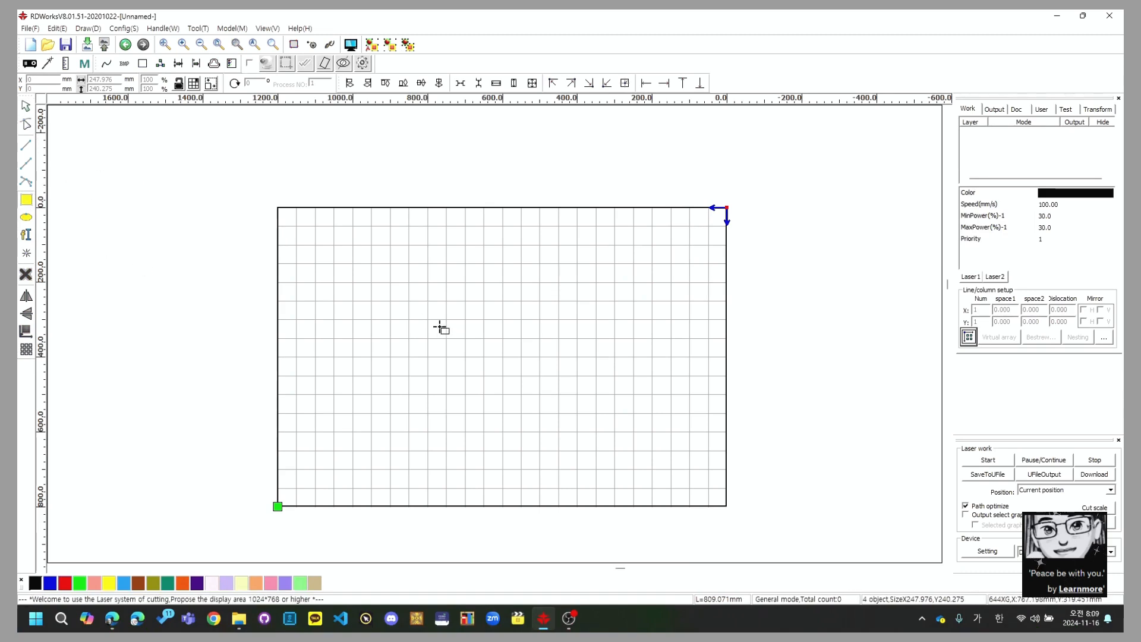
left_click_drag(440, 327, 598, 440)
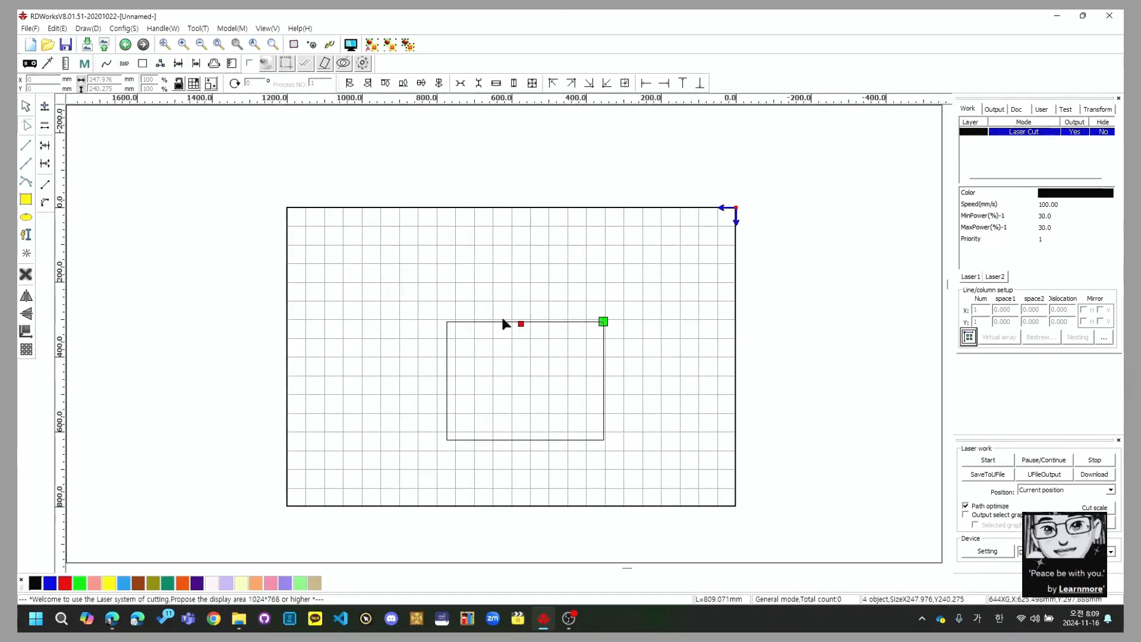
left_click(26, 123)
left_click(26, 123)
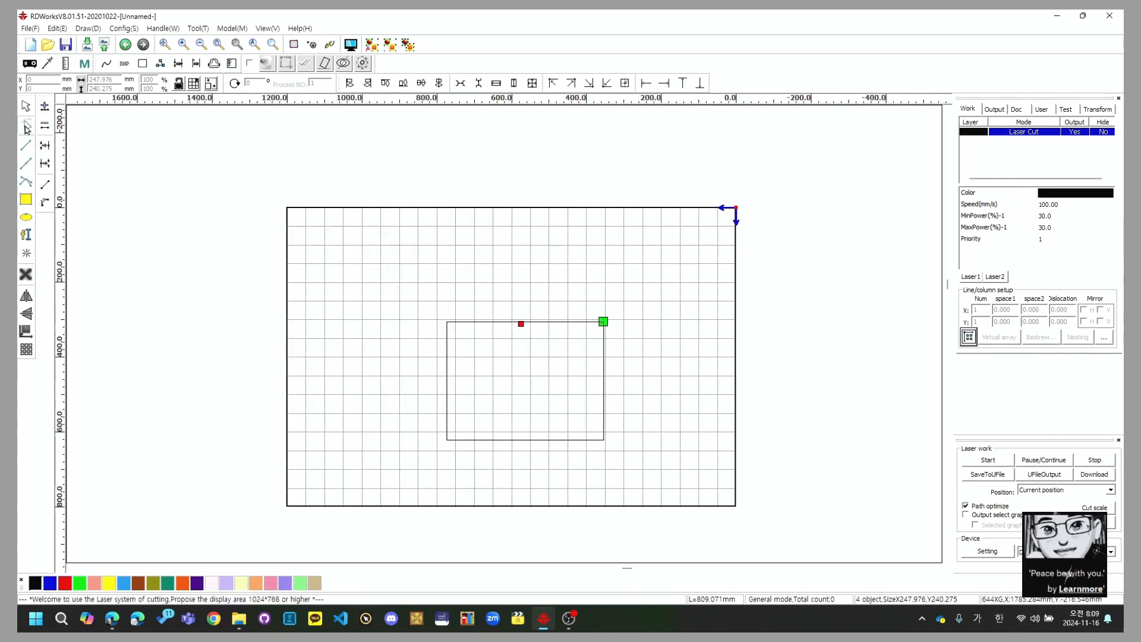
left_click(558, 322)
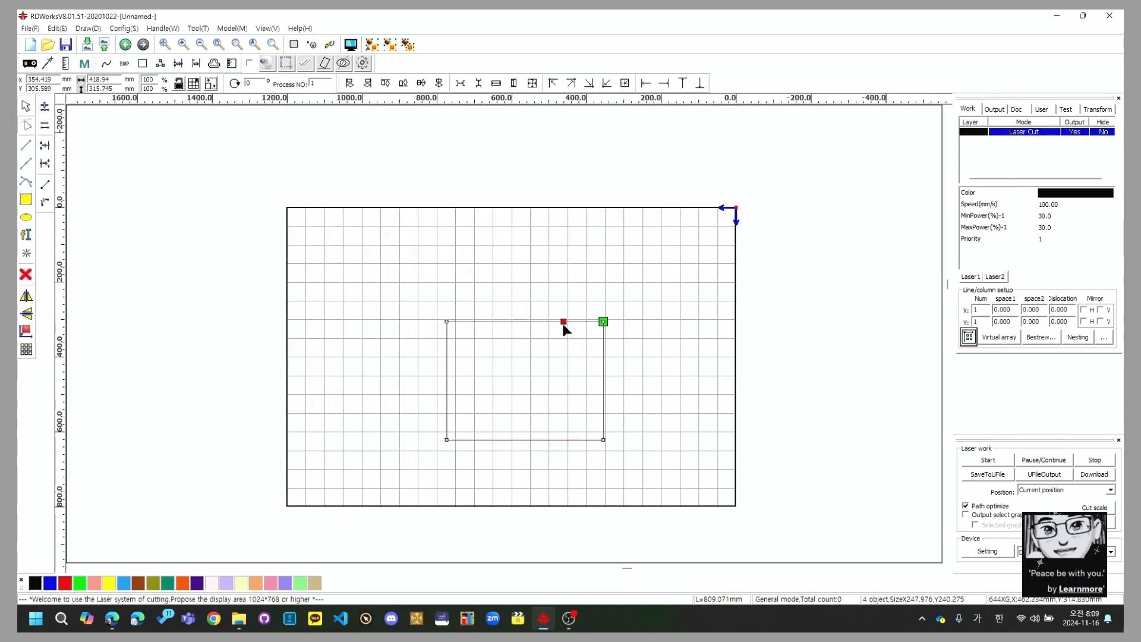
key("Escape")
key("ctrl+1")
left_click(544, 328)
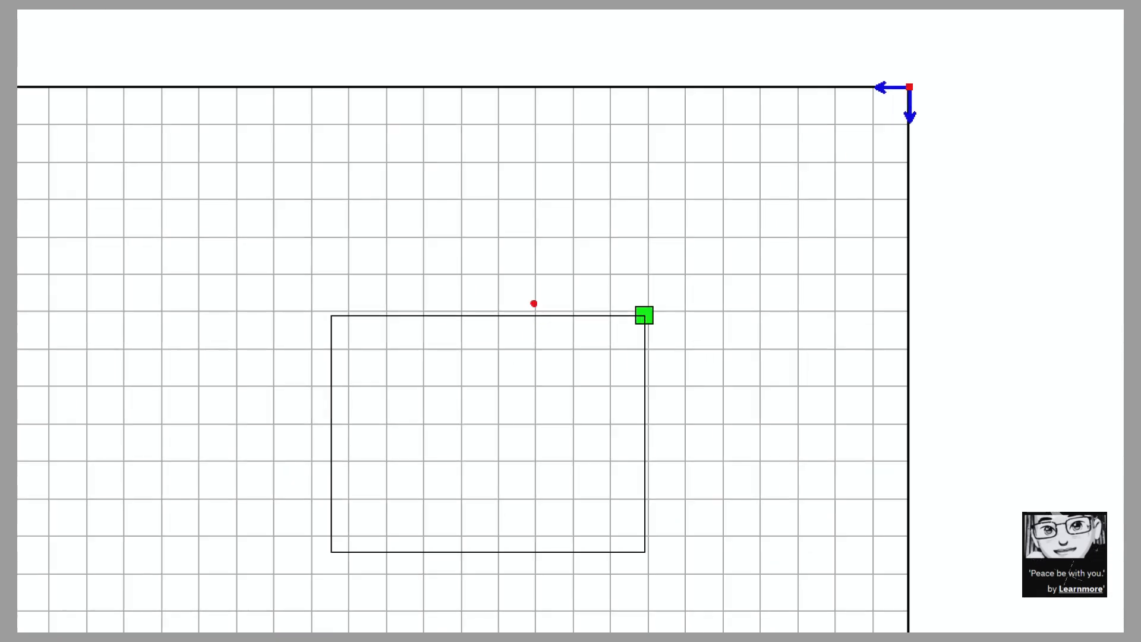
left_click_drag(534, 303, 564, 295)
mouse_move(414, 301)
left_mouse_down()
mouse_move(423, 320)
mouse_move(437, 295)
left_mouse_up()
key("Escape")
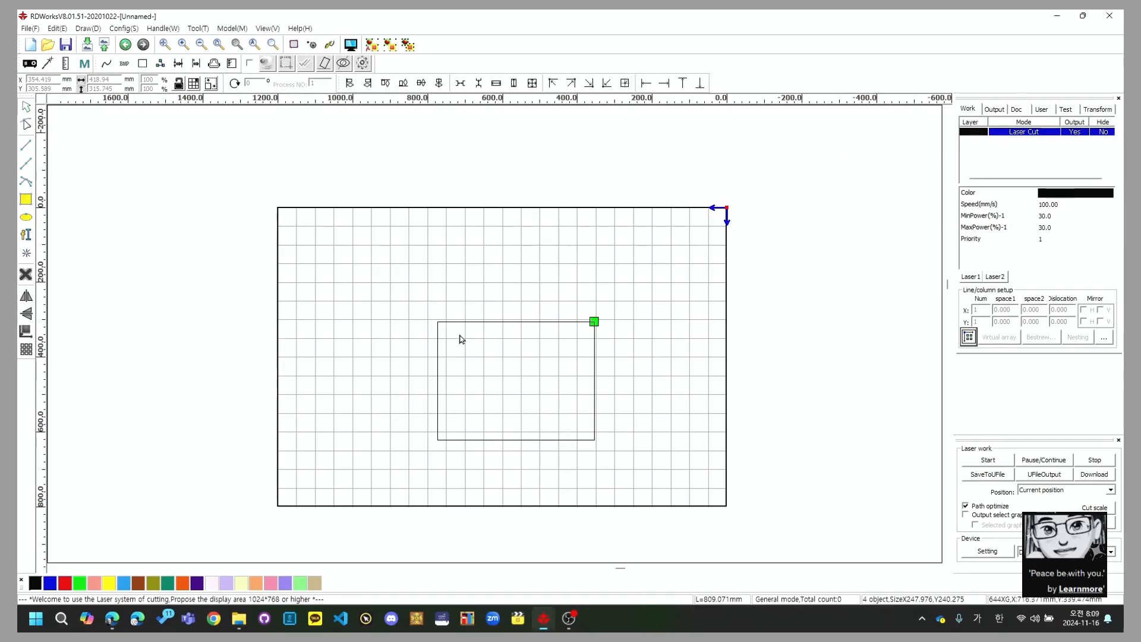
Open the rectangle for node editing and add two nodes along its upper edge.
left_click(470, 324)
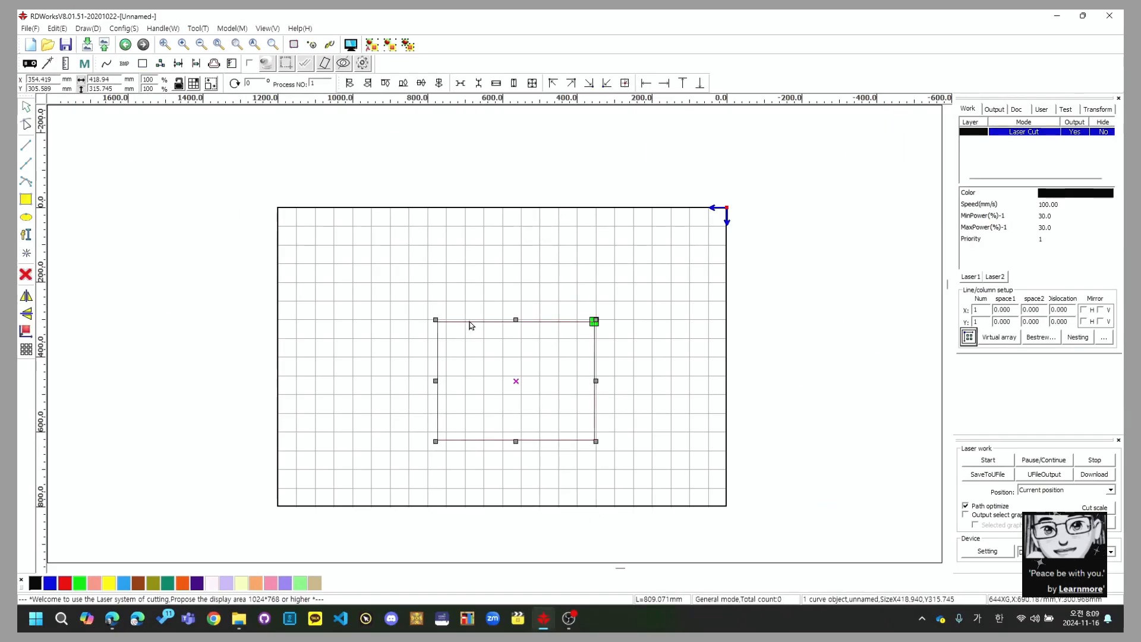
left_click(26, 123)
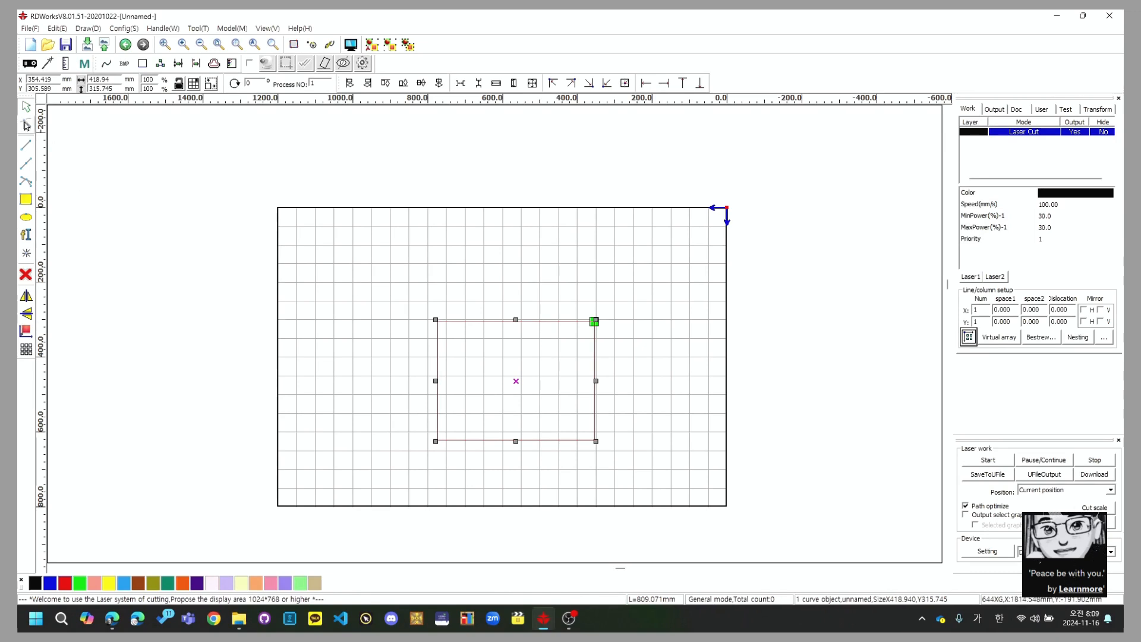
left_click(475, 321)
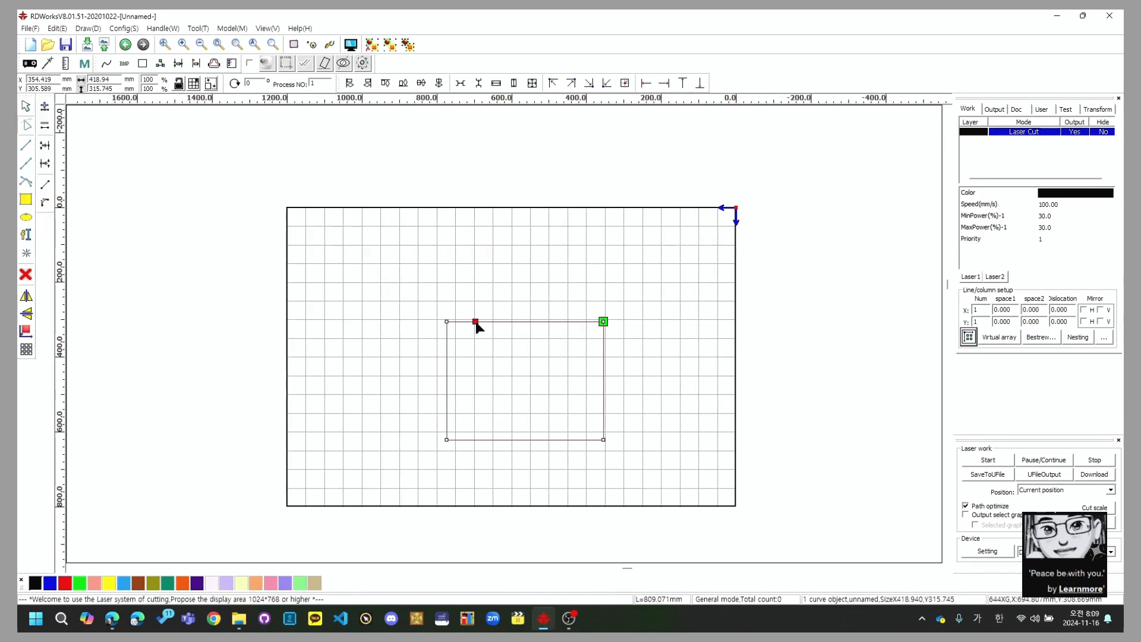
double_click(476, 322)
key("ctrl+1")
left_click(476, 327)
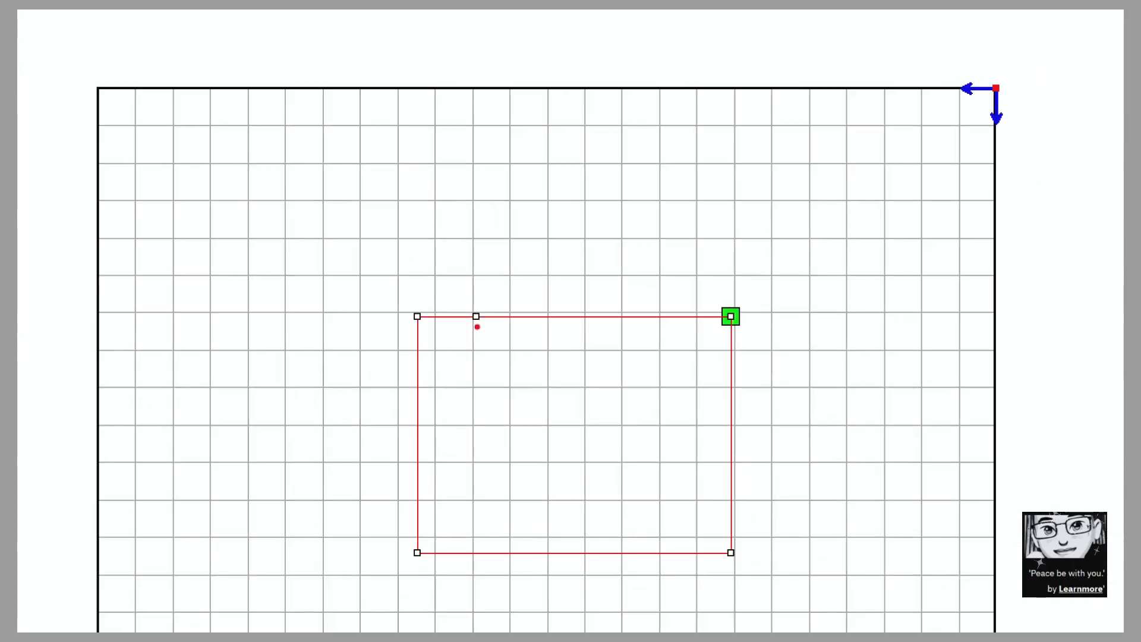
left_click_drag(447, 282, 527, 350, "ctrl")
key("Escape")
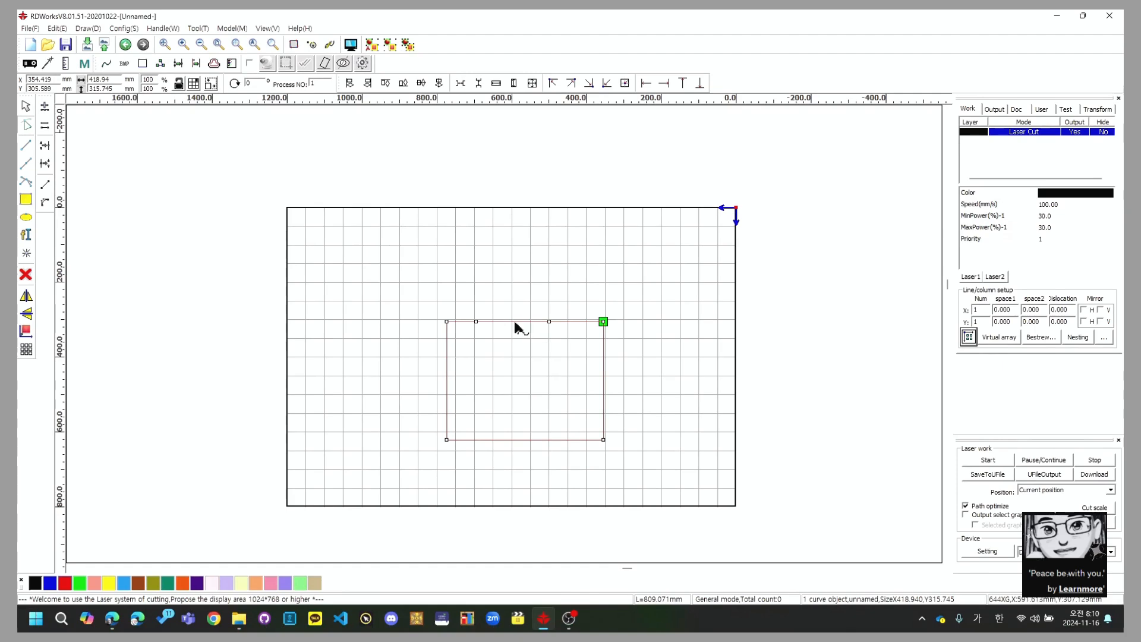
Add one more node between the two new ones on the upper edge, and another on the rectangle's right edge.
double_click(604, 364)
key("ctrl+1")
left_click_drag(452, 302, 581, 342, "ctrl")
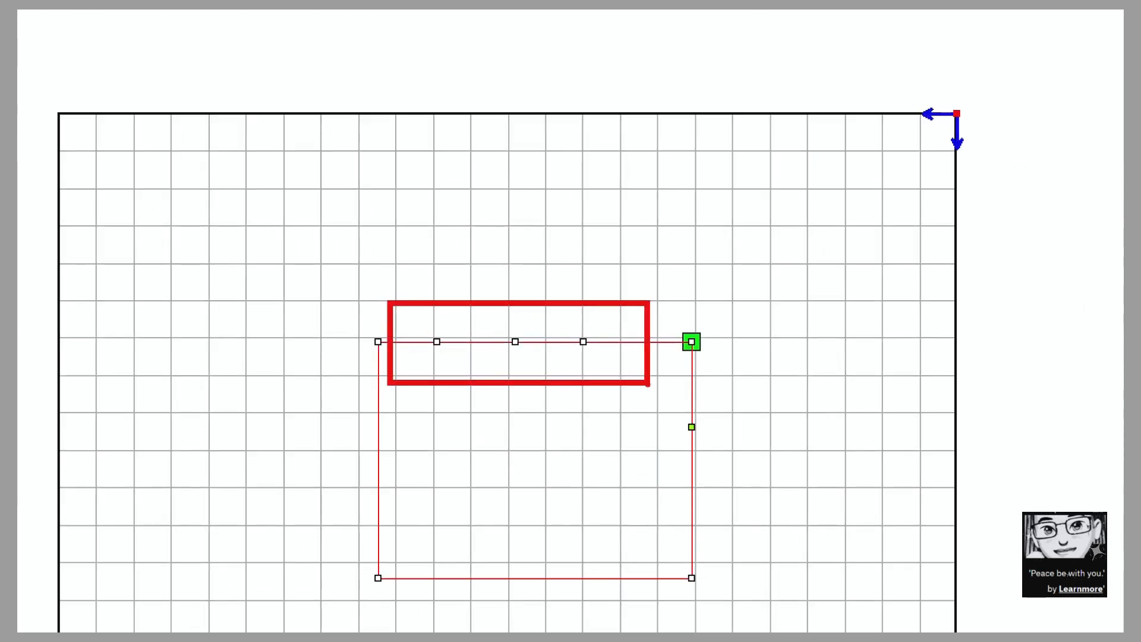
key("Escape")
Raise the left and middle added nodes above the rectangle's upper edge, and delete the middle one.
left_click_drag(476, 322, 478, 274)
left_click_drag(516, 321, 518, 263)
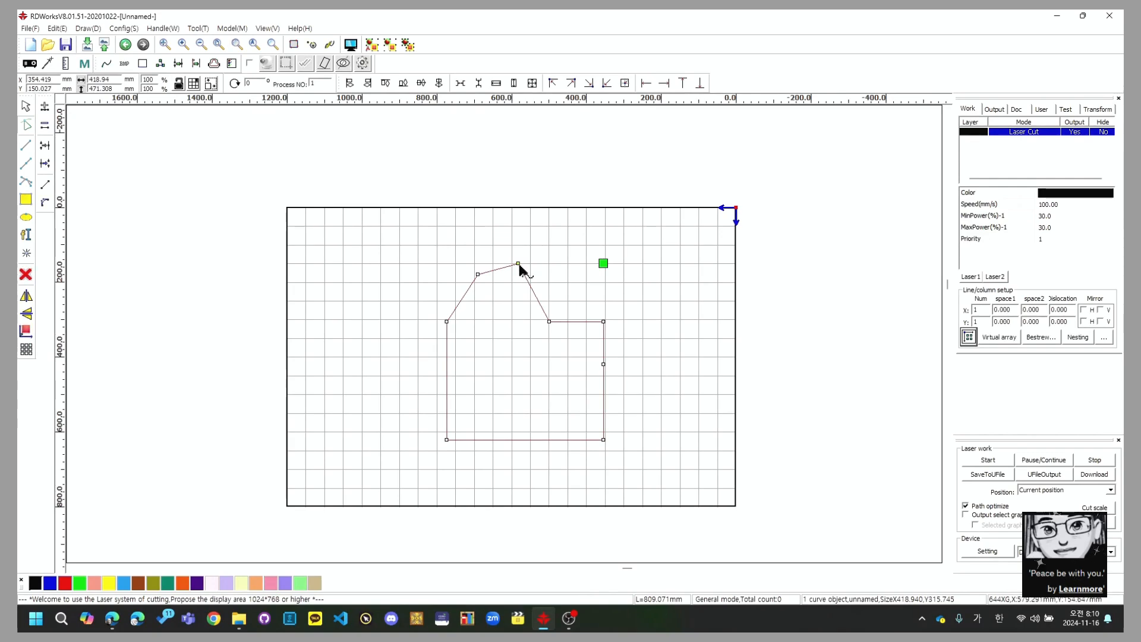
double_click(518, 263)
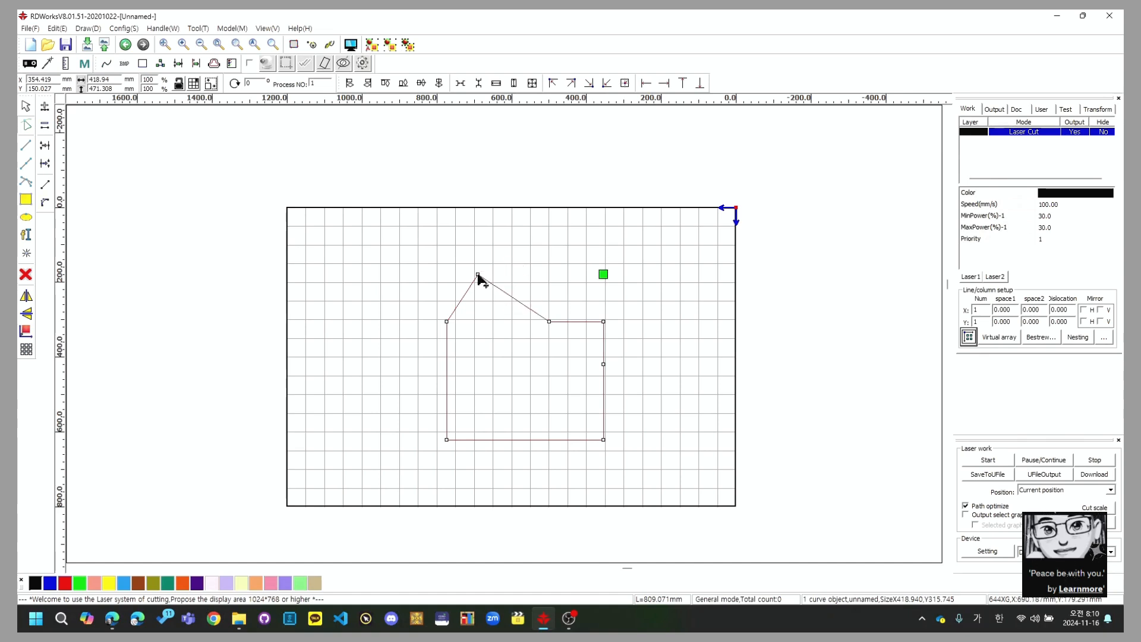
Add a node on the sloping edge and raise it into a peak, moving the neighbouring node up and outward to form a right shoulder.
double_click(513, 297)
left_click_drag(517, 289, 546, 238)
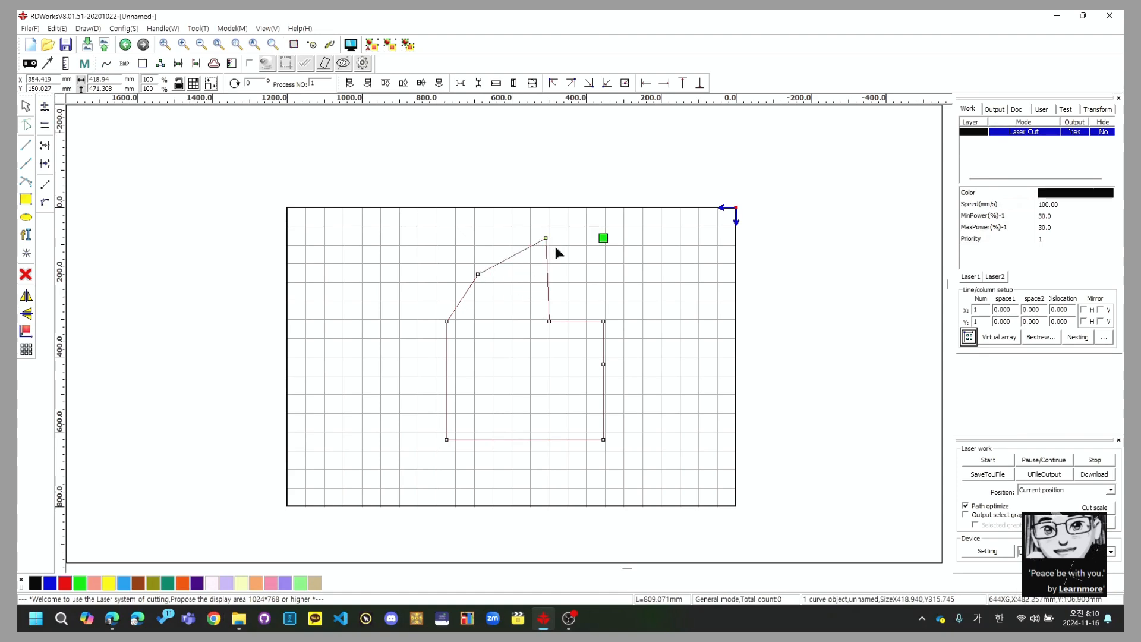
left_click_drag(549, 324, 581, 280)
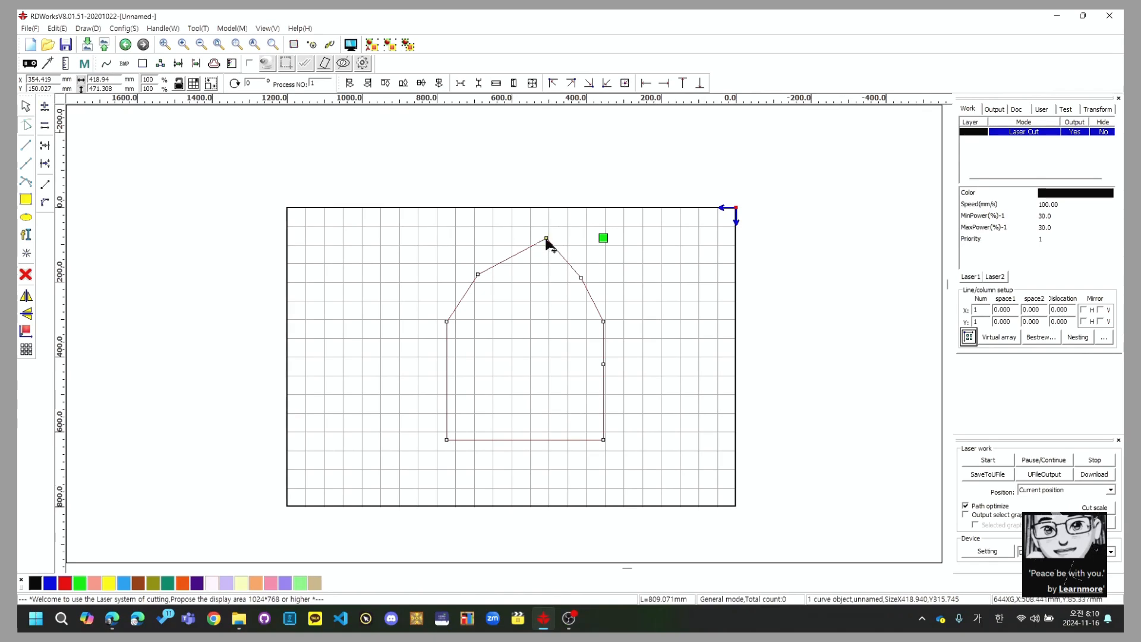
left_click_drag(546, 239, 540, 240)
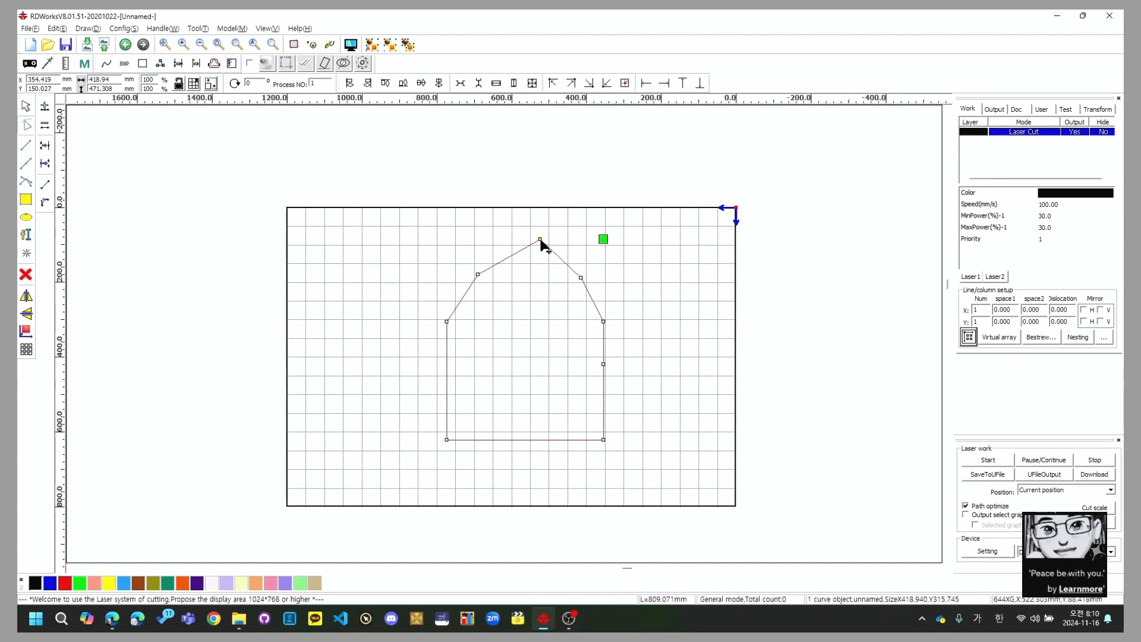
left_click_drag(546, 246, 542, 252)
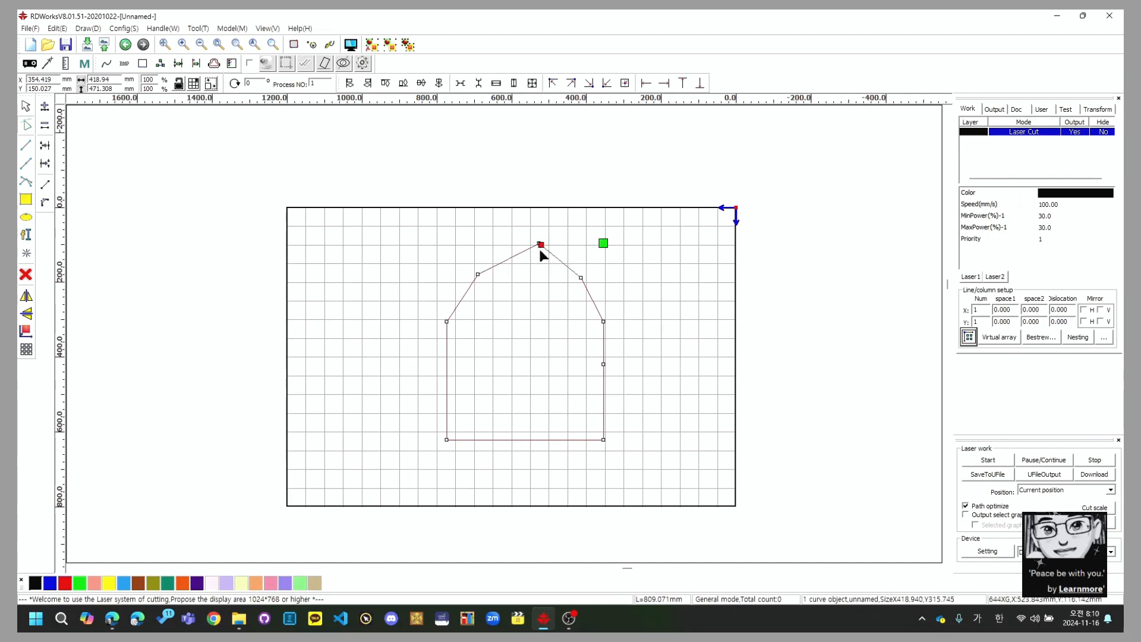
key("Escape")
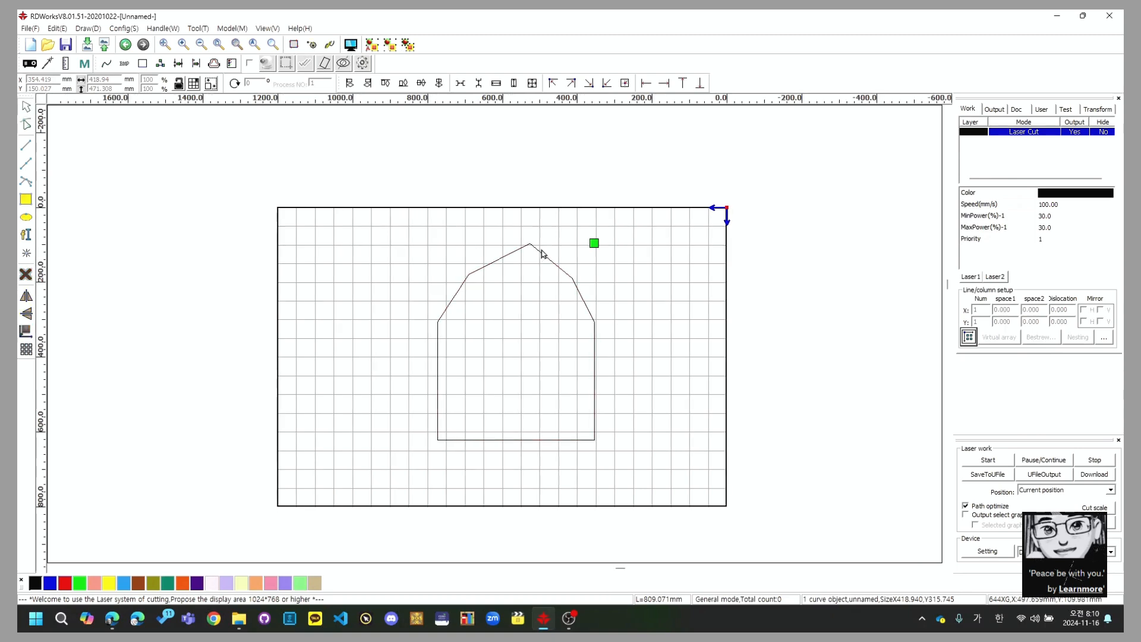
Reopen the outline for node editing and delete both the right shoulder node and the peak node.
left_click(536, 252)
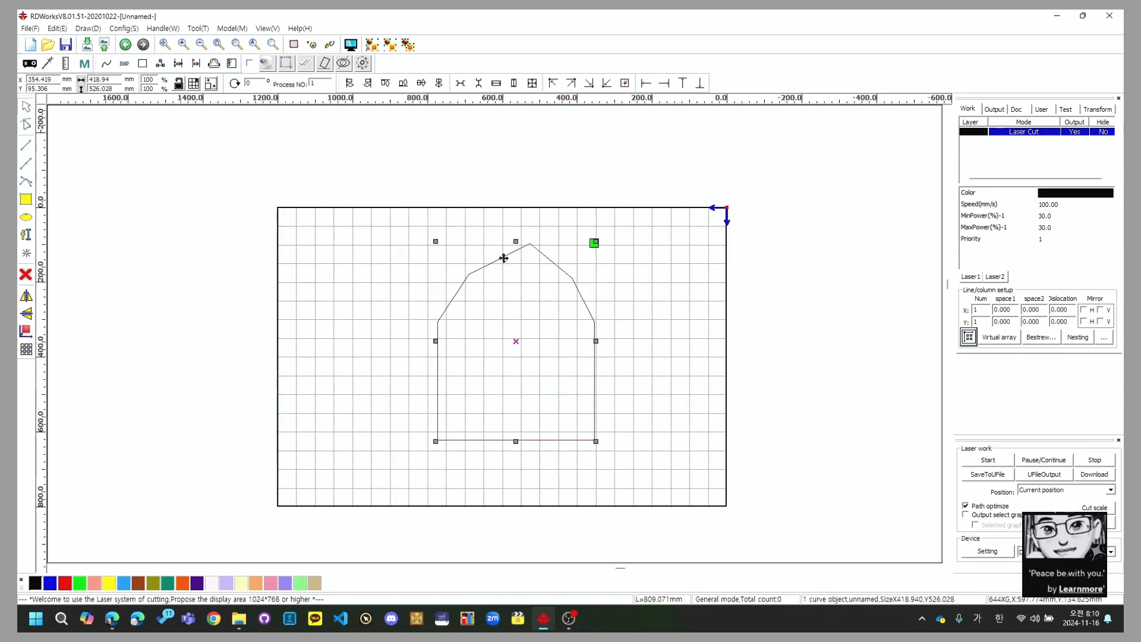
left_click(26, 125)
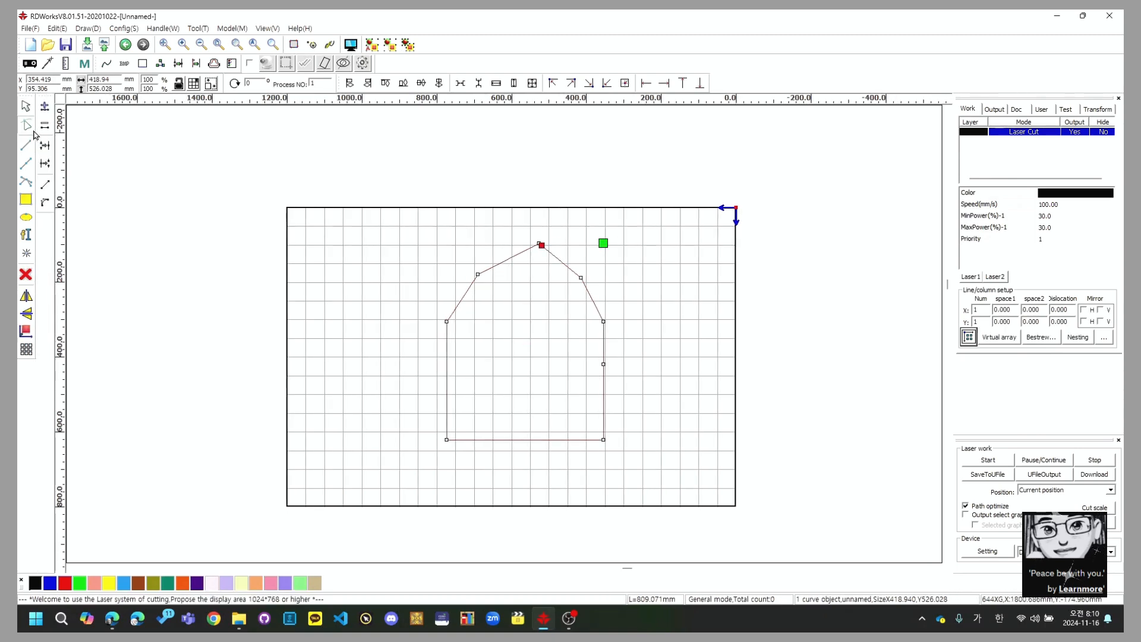
double_click(581, 279)
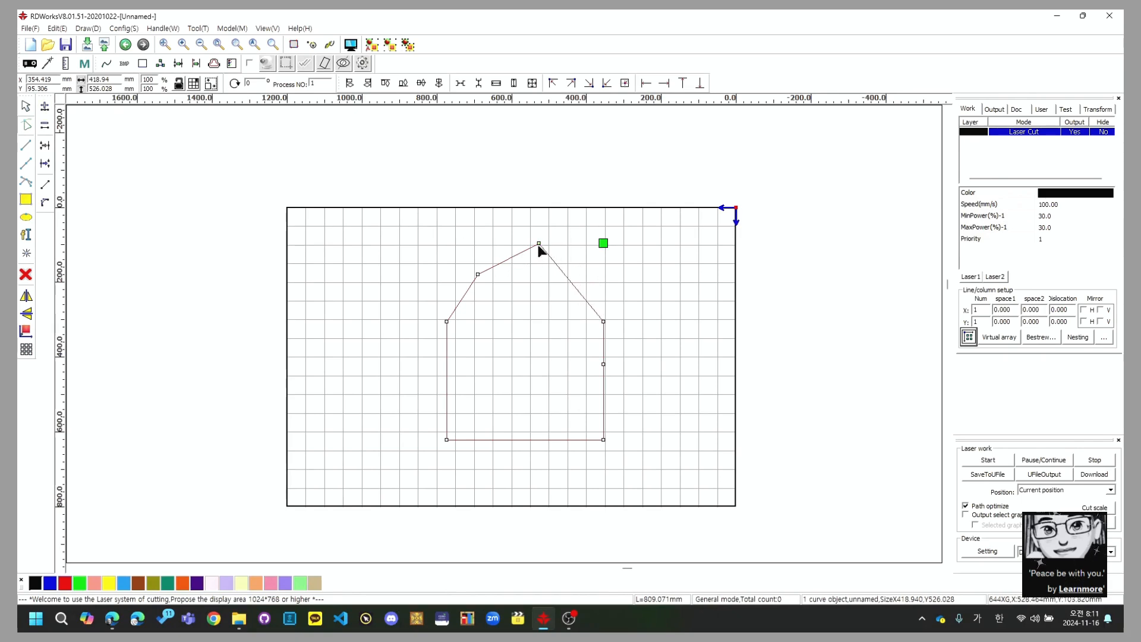
key("ctrl+1")
left_click(537, 241)
left_click_drag(504, 203, 578, 285, "ctrl")
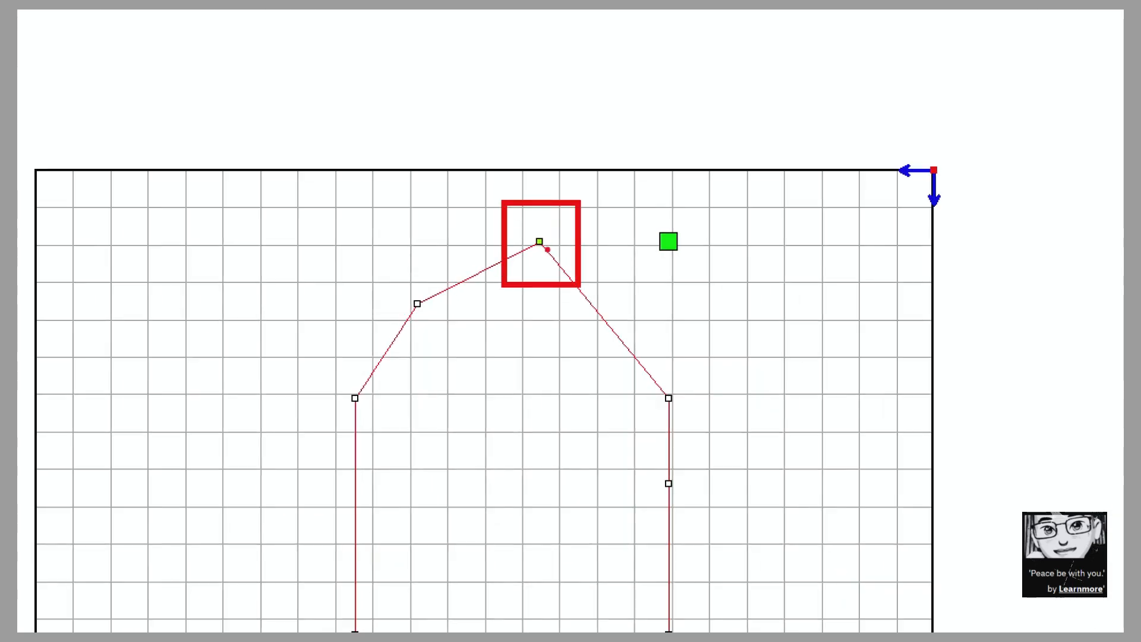
key("Escape")
key("Delete")
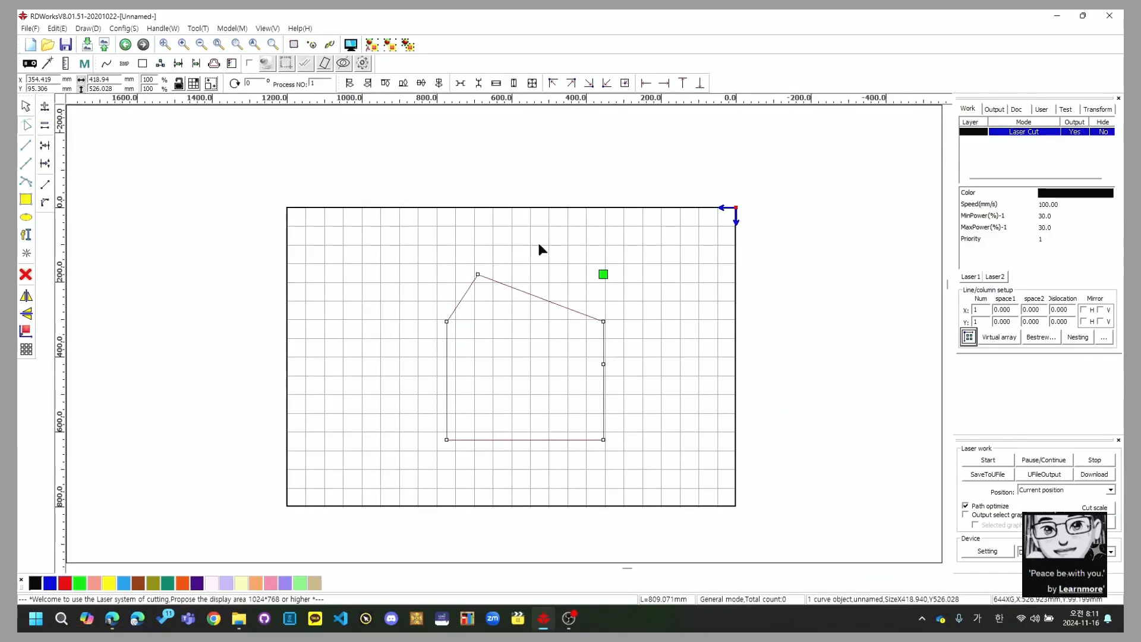
Examine the node editing tool and its set of node commands, including the one that combines two selected nodes.
key("ctrl+1")
left_click(18, 110)
left_click_drag(19, 117, 68, 165, "ctrl")
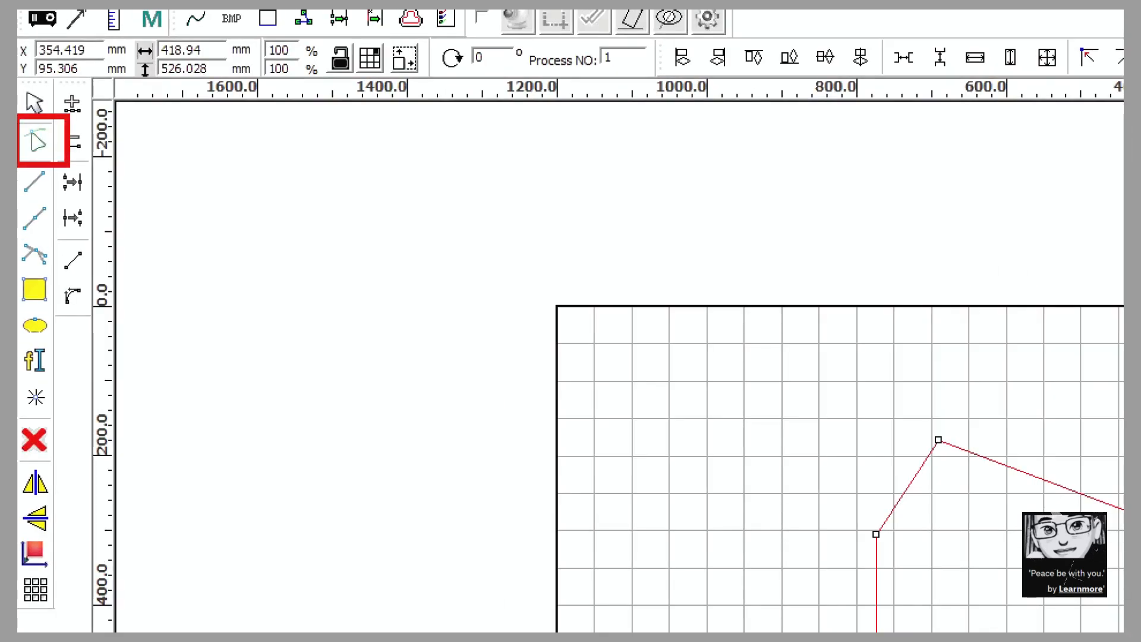
key("Escape")
key("ctrl+1")
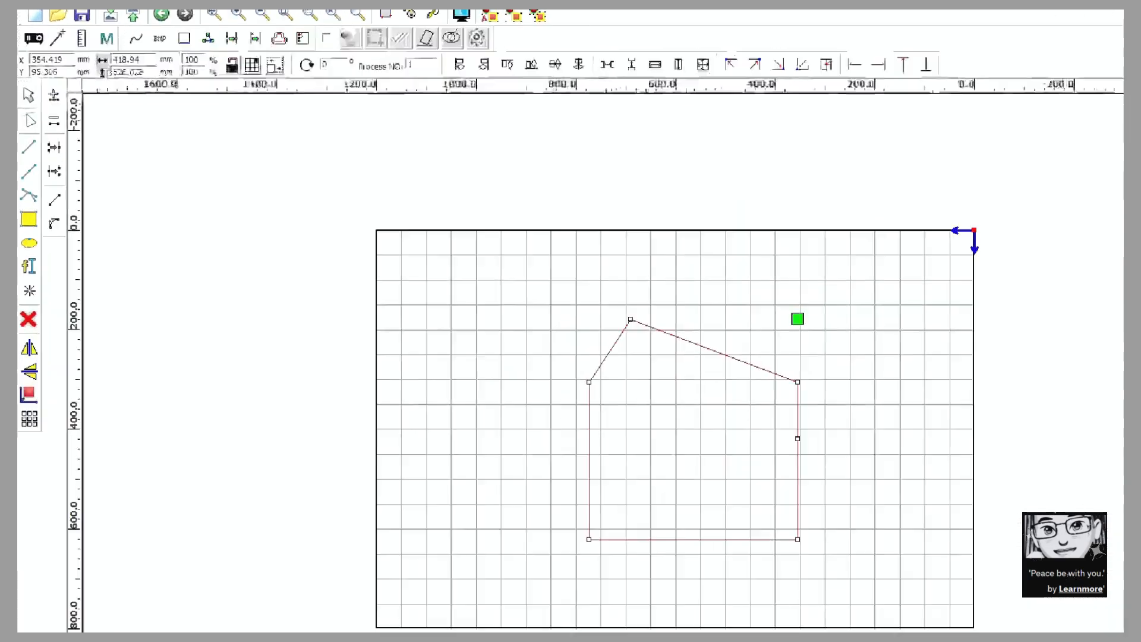
left_click_drag(19, 87, 53, 138, "ctrl")
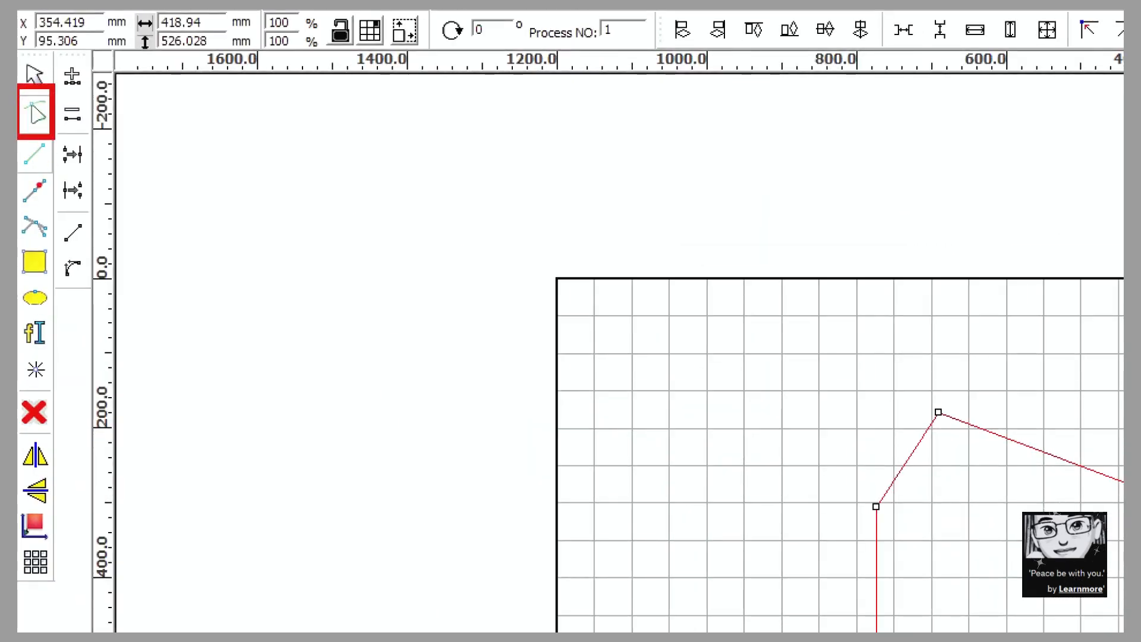
key("Escape")
left_click(27, 105)
left_click(27, 126)
key("ctrl+1")
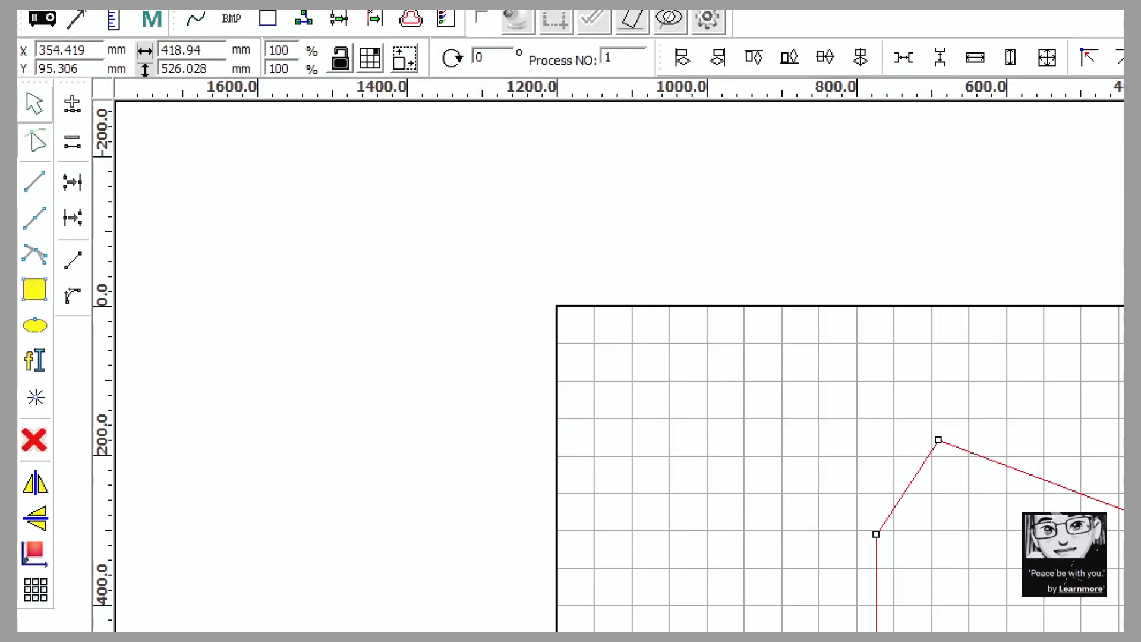
mouse_move(55, 82)
left_mouse_down("ctrl")
mouse_move(117, 221)
mouse_move(123, 311)
left_mouse_up("ctrl")
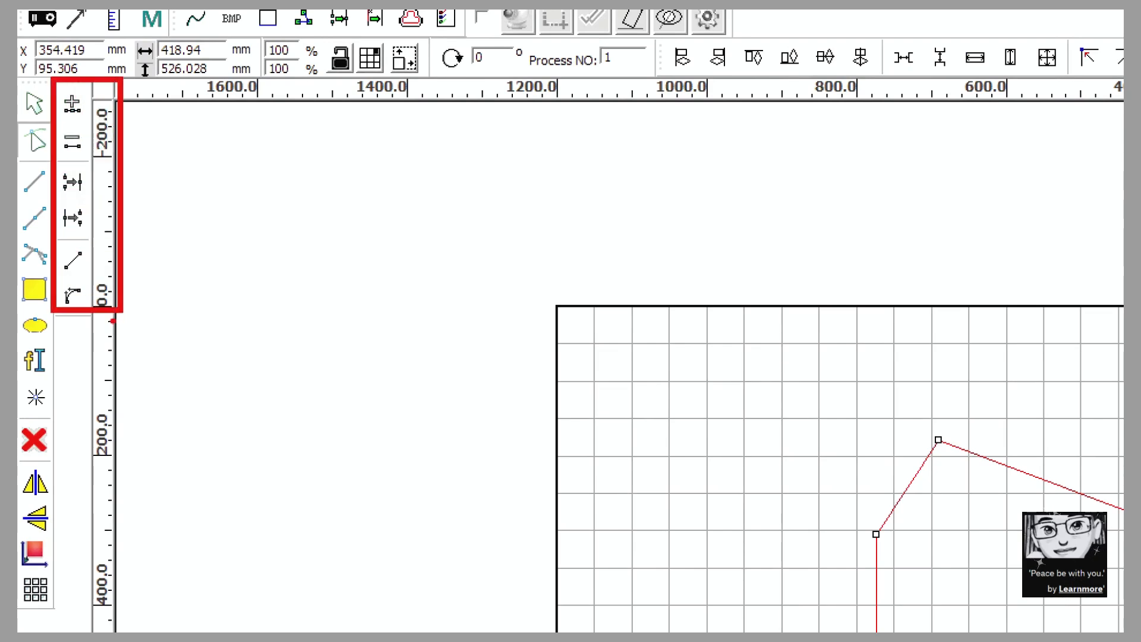
key("Escape")
key("ctrl+1")
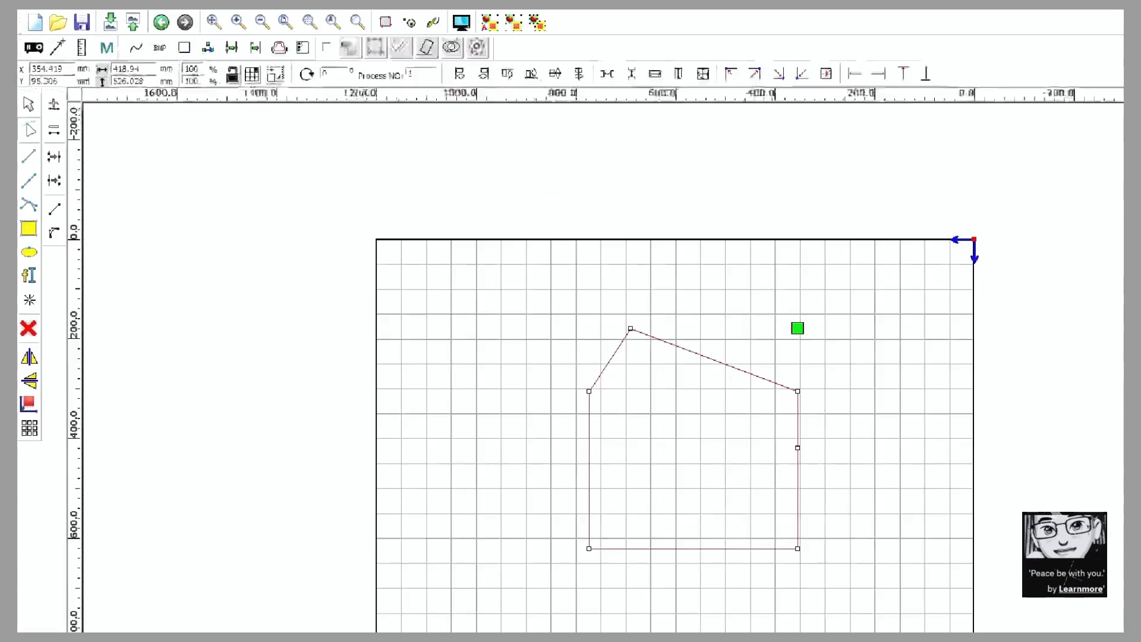
mouse_move(55, 84)
left_mouse_down("ctrl")
mouse_move(88, 126)
mouse_move(97, 167)
left_mouse_up("ctrl")
key("Escape")
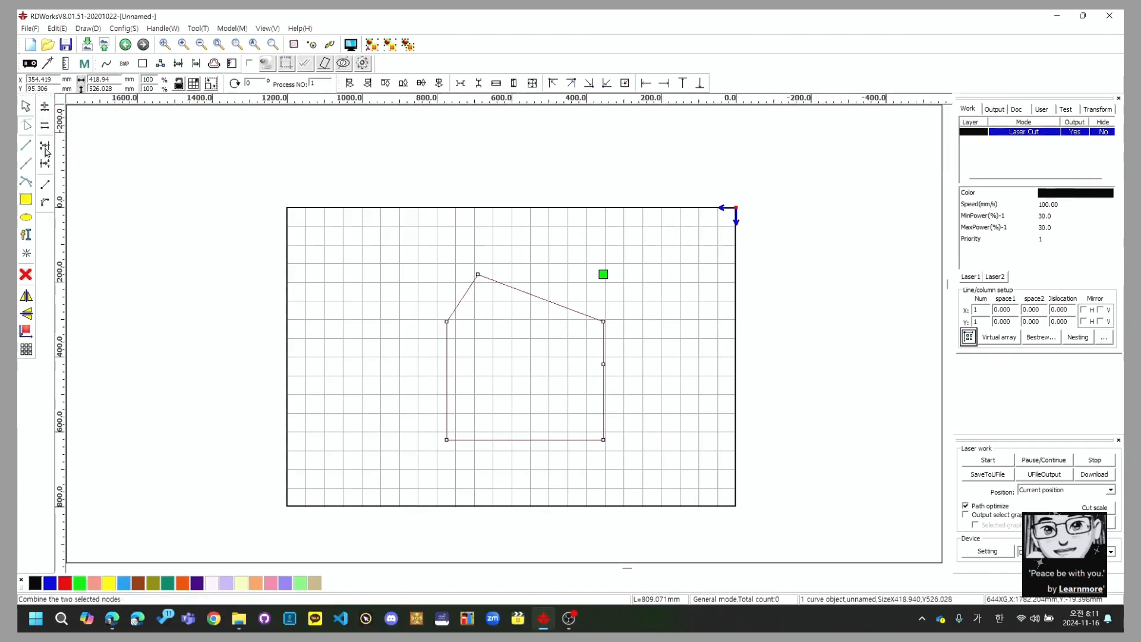
key("Escape")
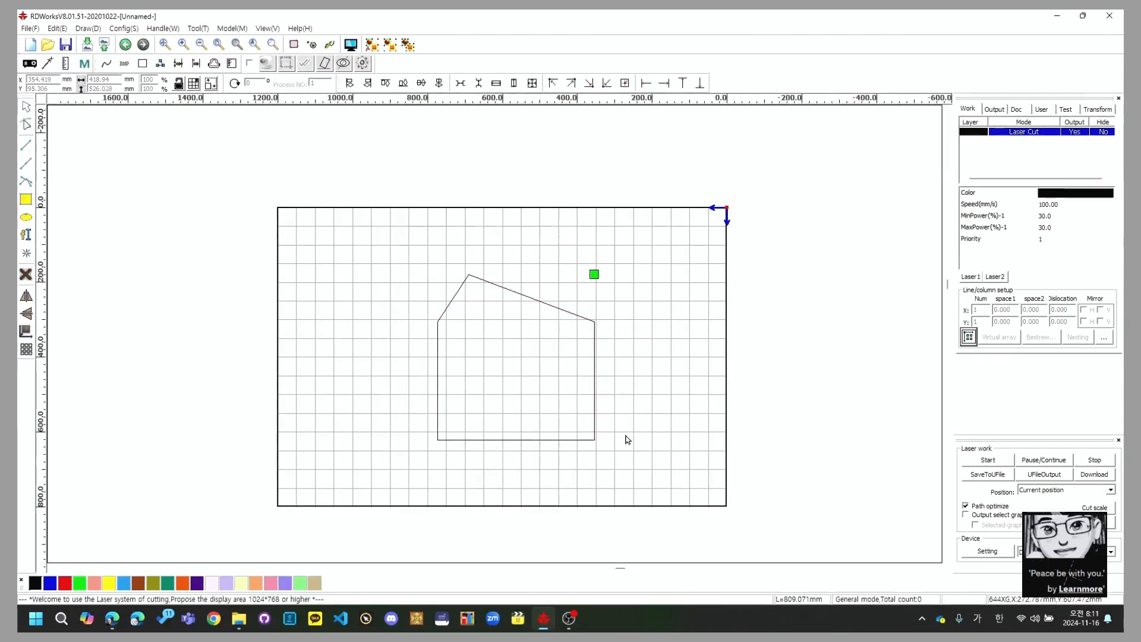
Reopen the house-shaped outline for node editing and select all of its nodes.
left_click(447, 319)
left_click(26, 124)
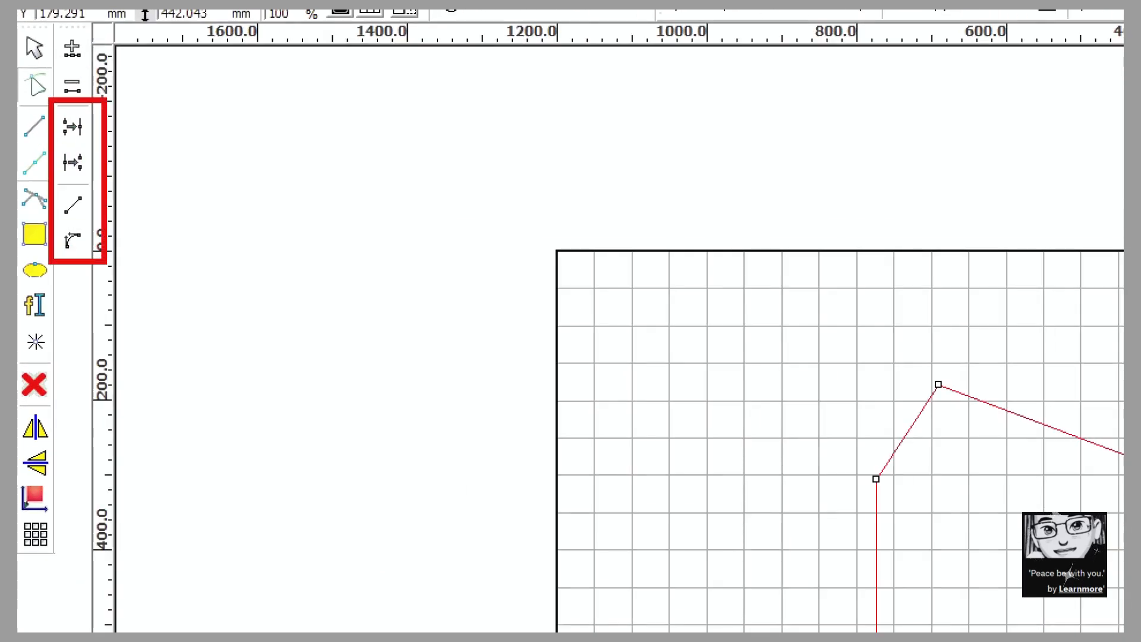
left_click(1001, 409)
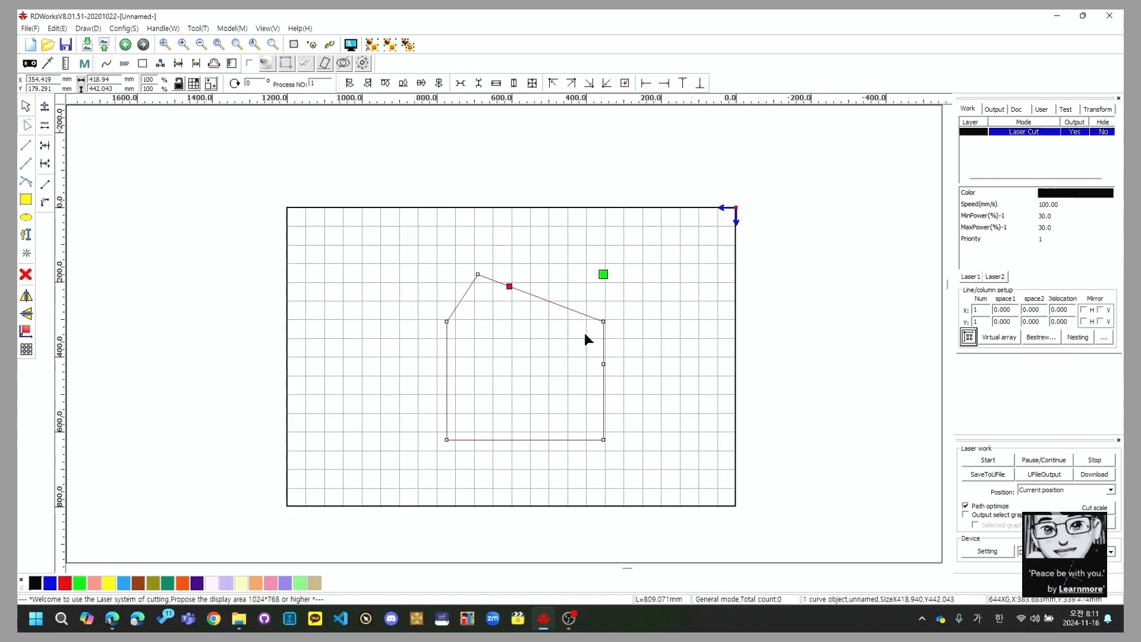
mouse_move(246, 185)
left_mouse_down()
mouse_move(664, 473)
mouse_move(750, 515)
left_mouse_up()
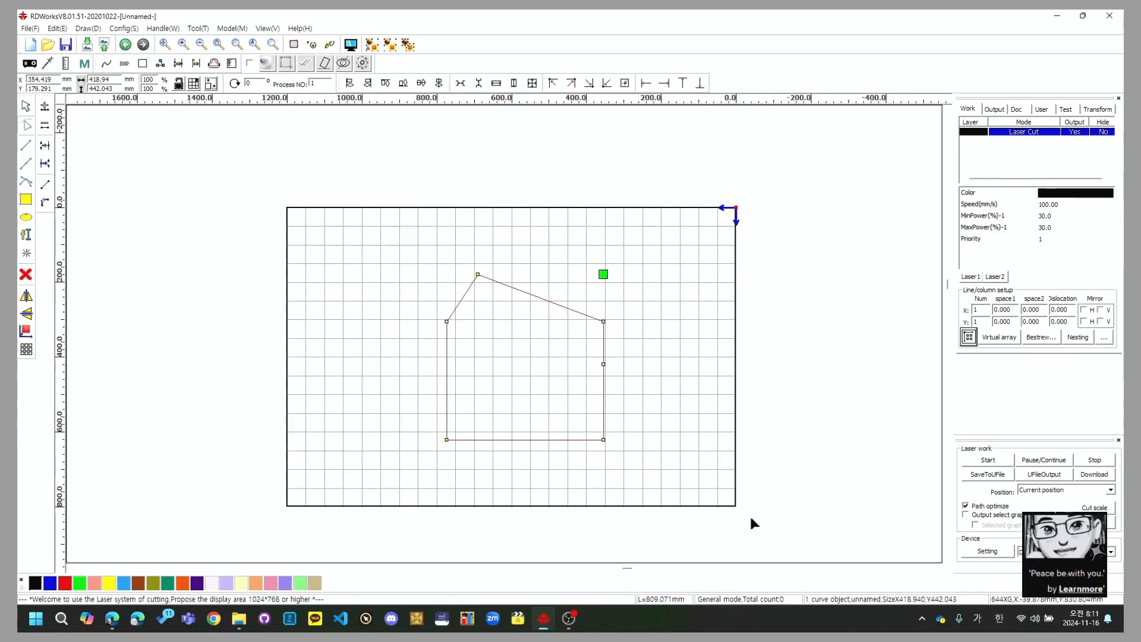
Delete the house-shaped outline and draw a circle about 180 × 173 mm in the upper-left part of the work area.
key("Delete")
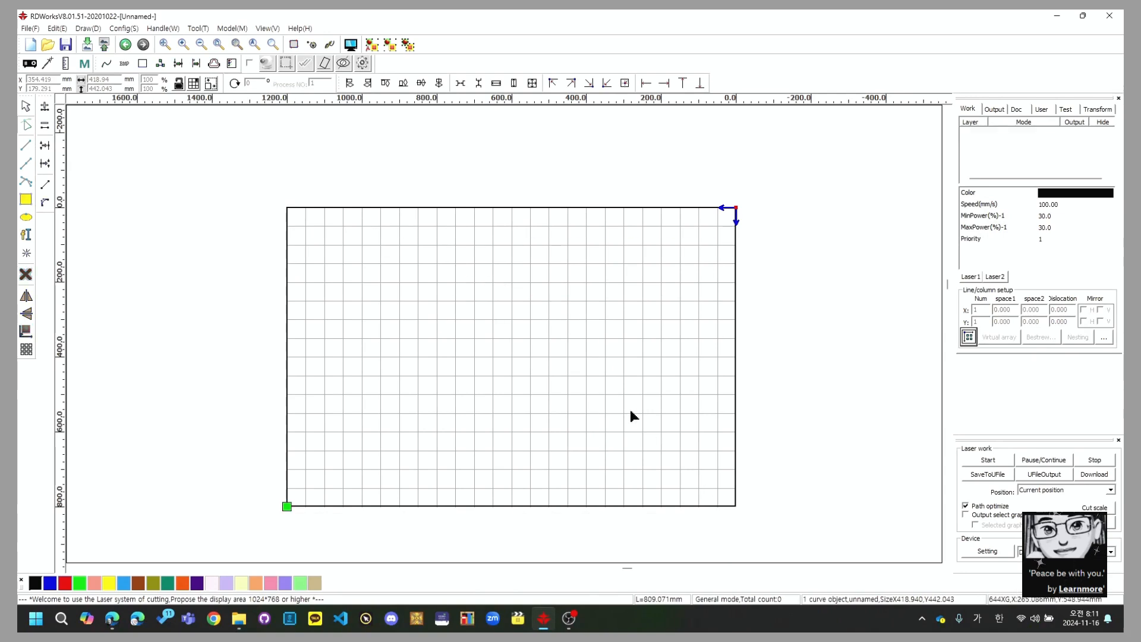
left_click(26, 218)
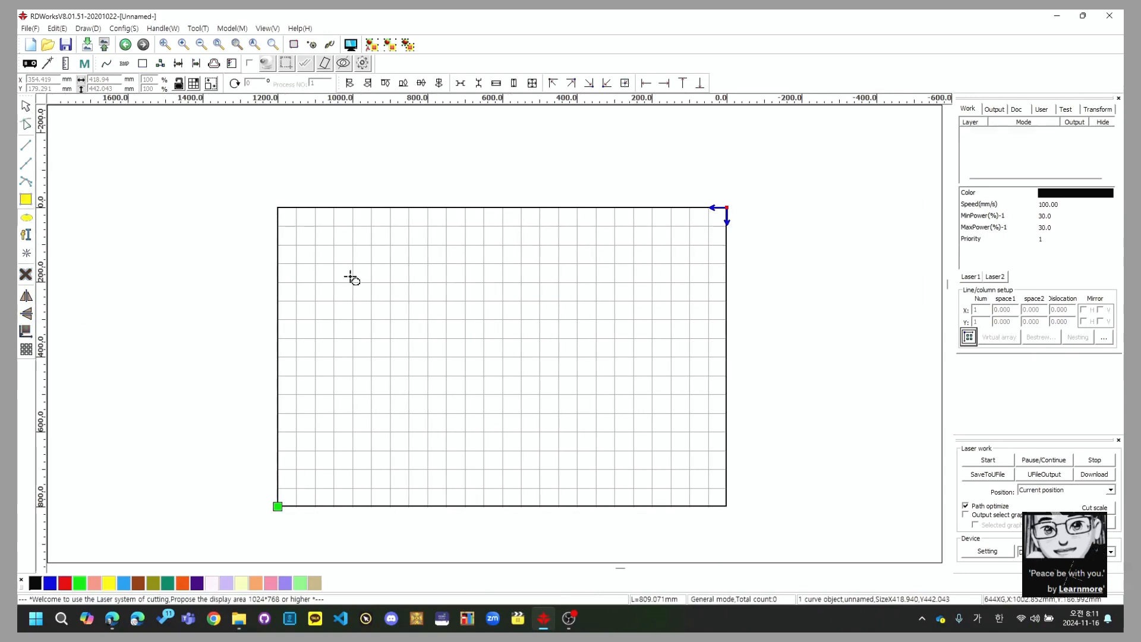
left_click_drag(322, 257, 390, 325)
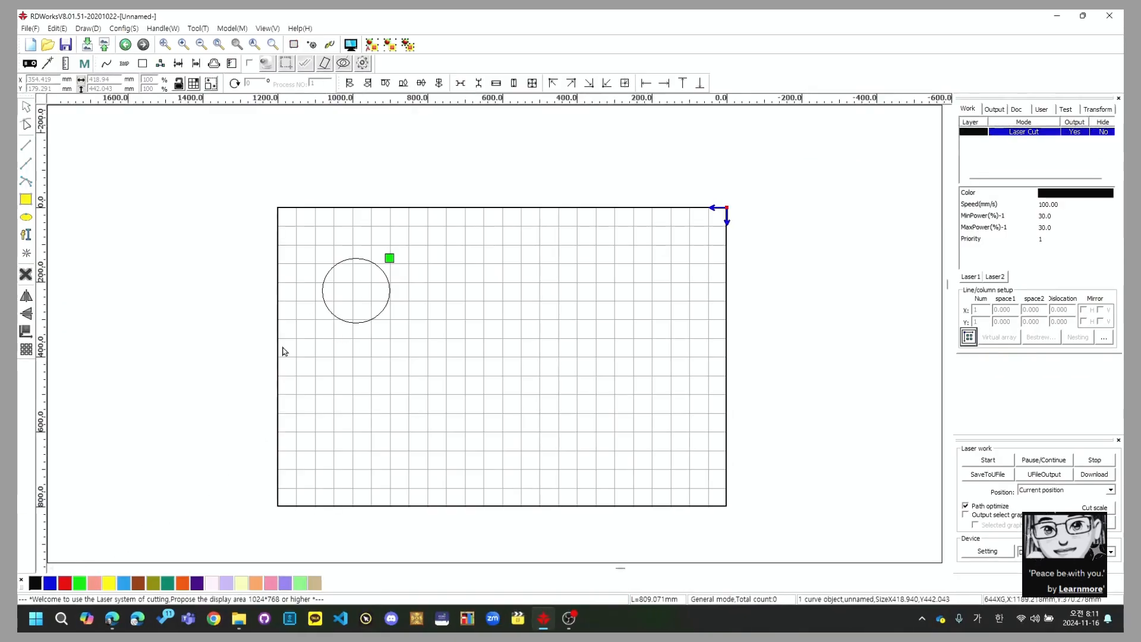
left_click(40, 582)
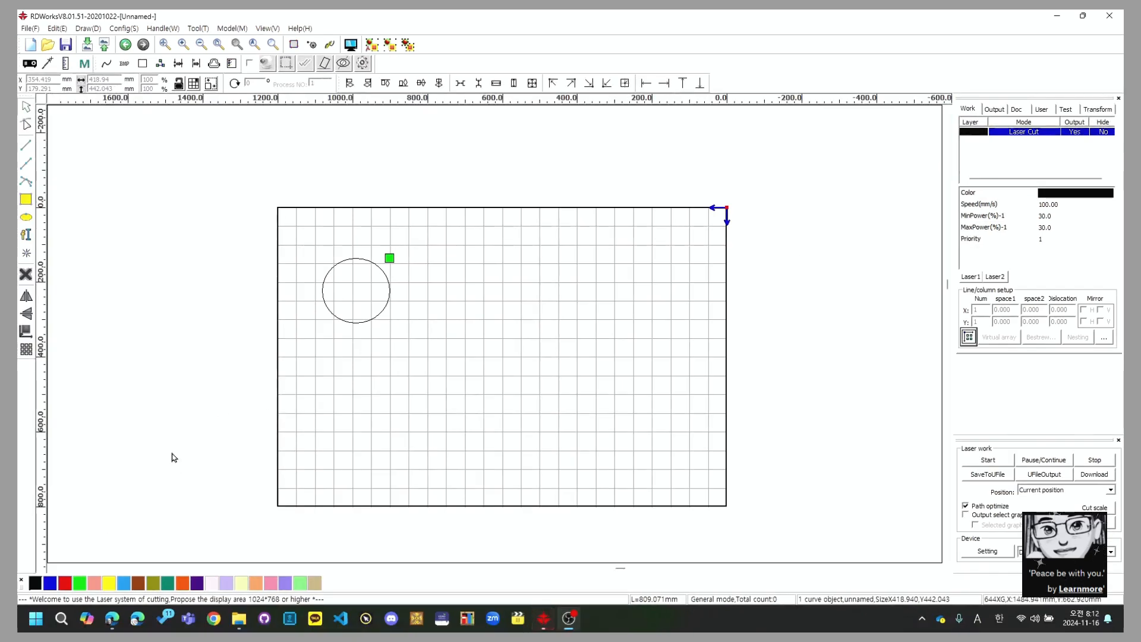
Draw a rectangle about 260 × 250 mm to the right of the circle and assign it to the blue layer.
left_click(25, 199)
left_click_drag(486, 268, 583, 360)
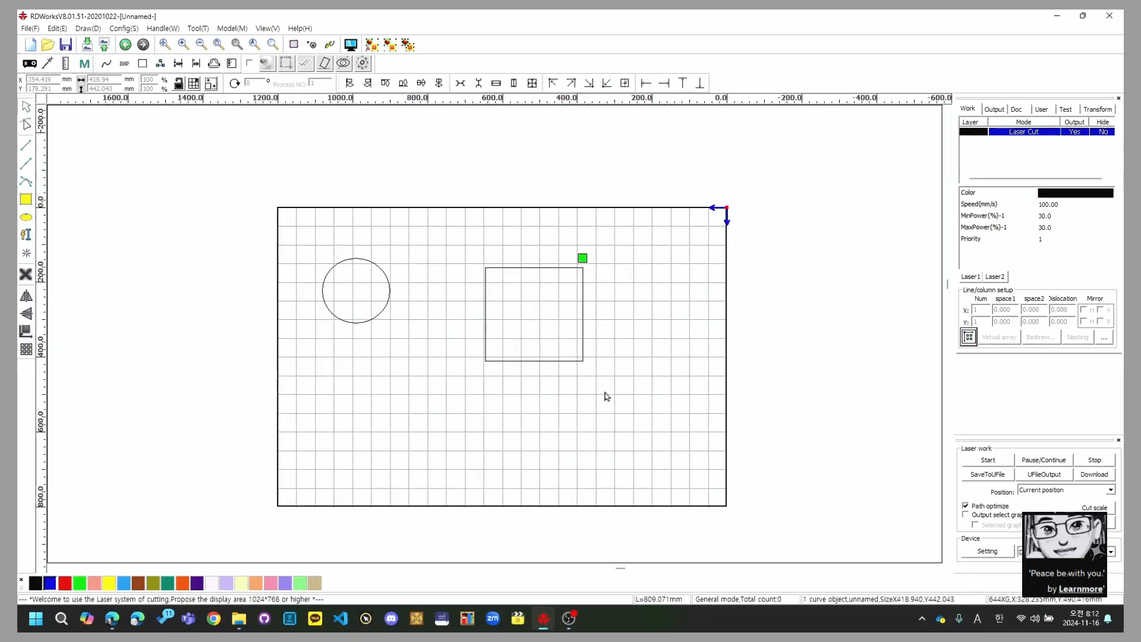
left_click(528, 268)
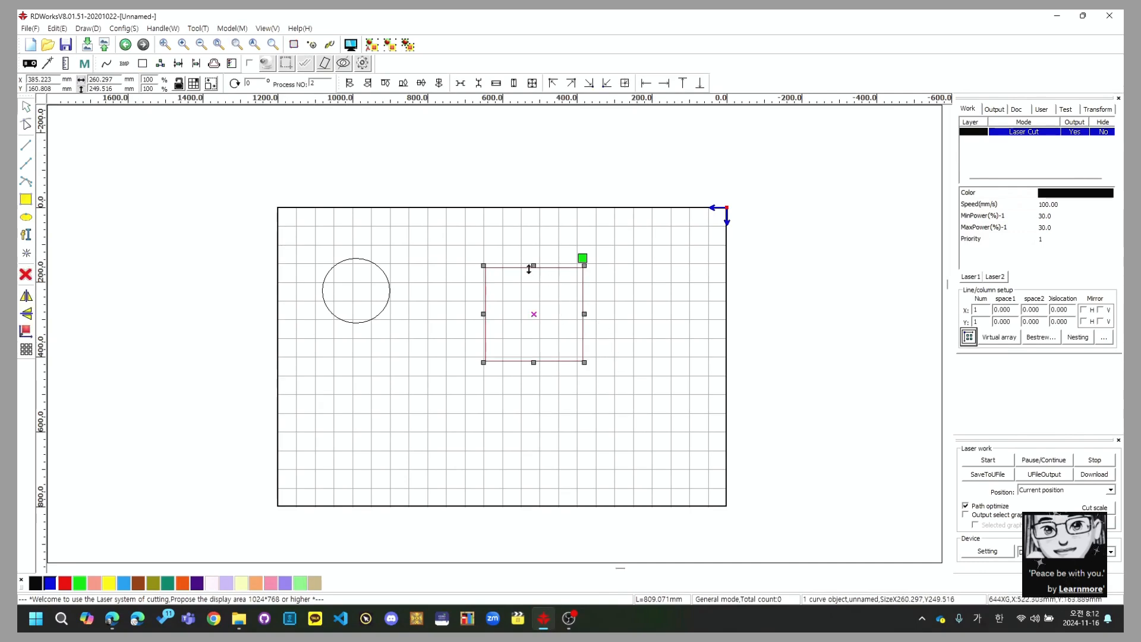
left_click(50, 584)
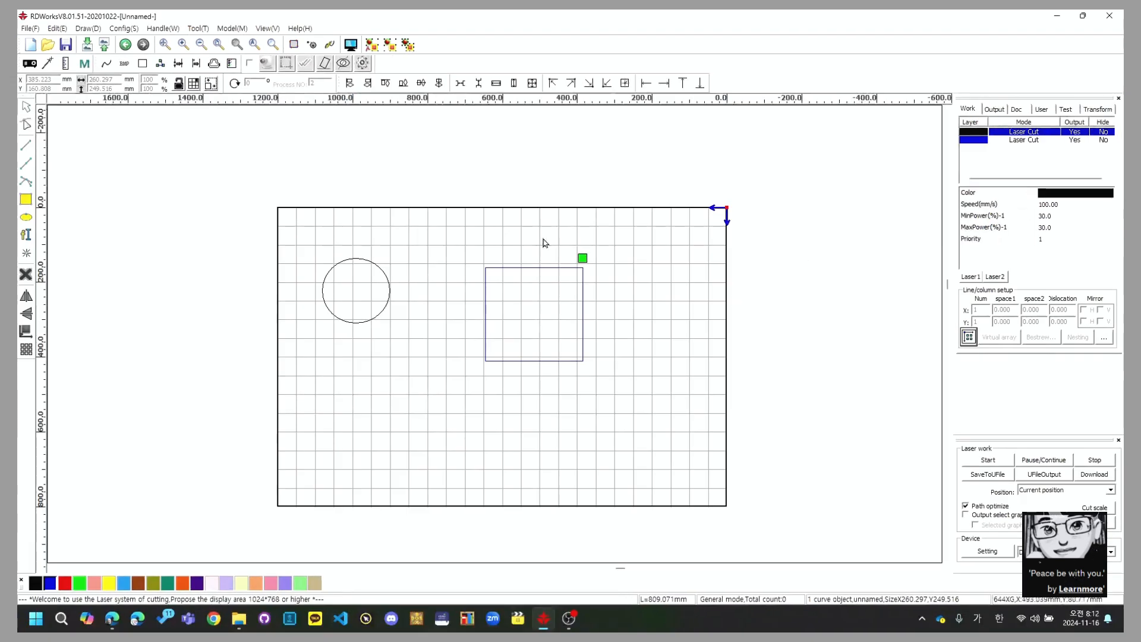
Move the circle to the upper-right corner of the work area and place the blue rectangle directly beneath it.
left_click(390, 293)
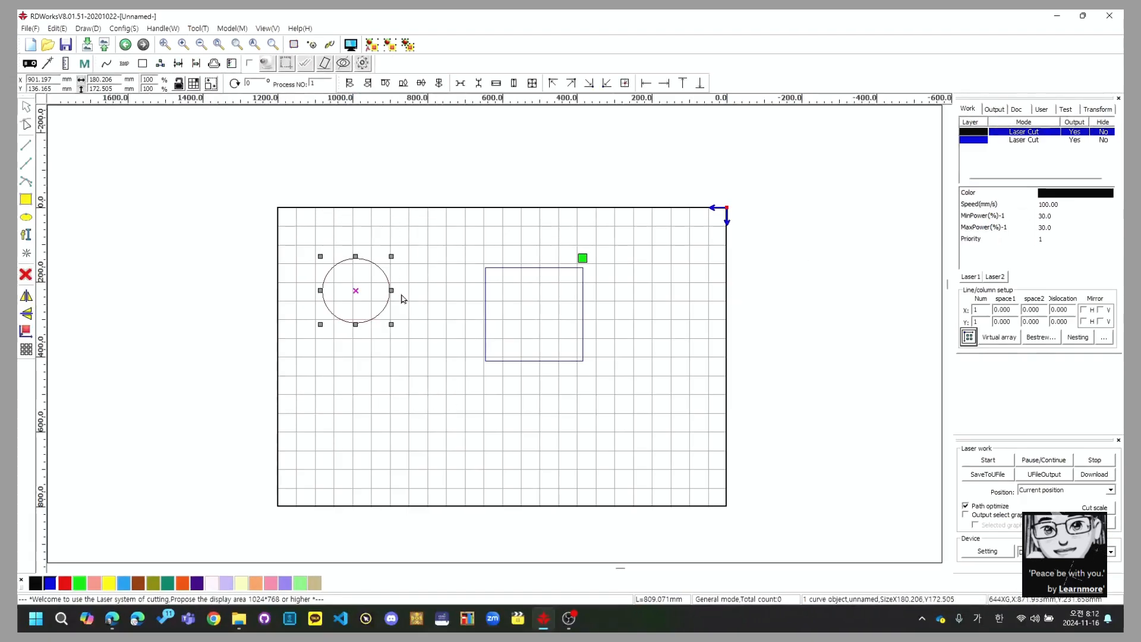
left_click_drag(356, 288, 664, 255)
left_click_drag(450, 230, 593, 376)
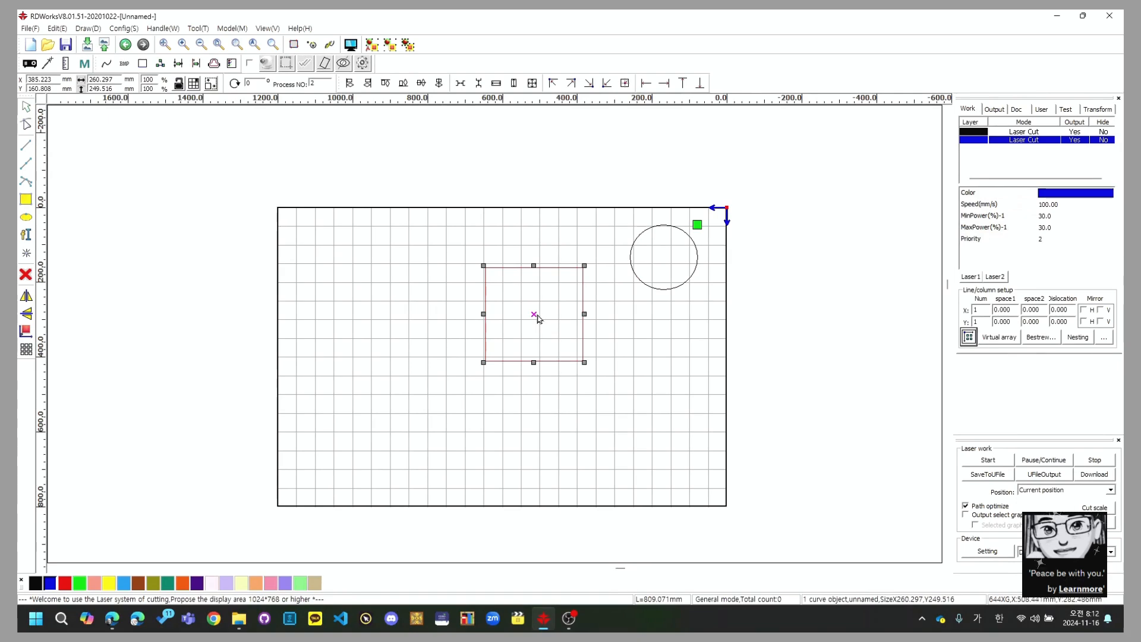
left_click_drag(538, 316, 664, 355)
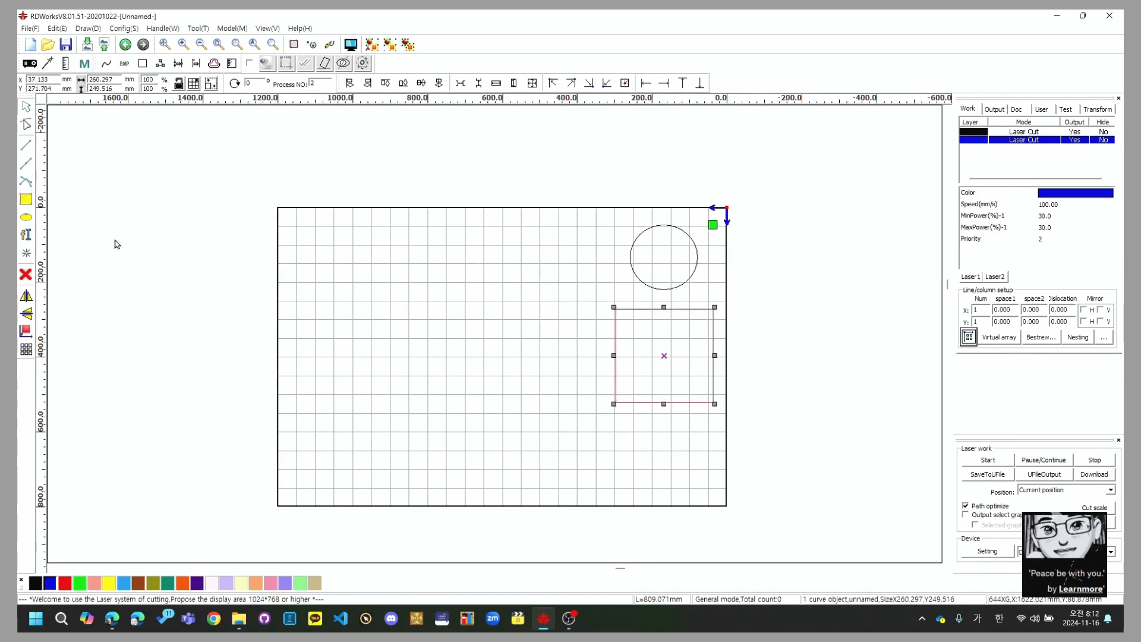
Draw a narrow upright ellipse about 69 × 154 mm below the blue rectangle and assign it to the red layer.
left_click(25, 219)
left_click_drag(631, 433, 655, 490)
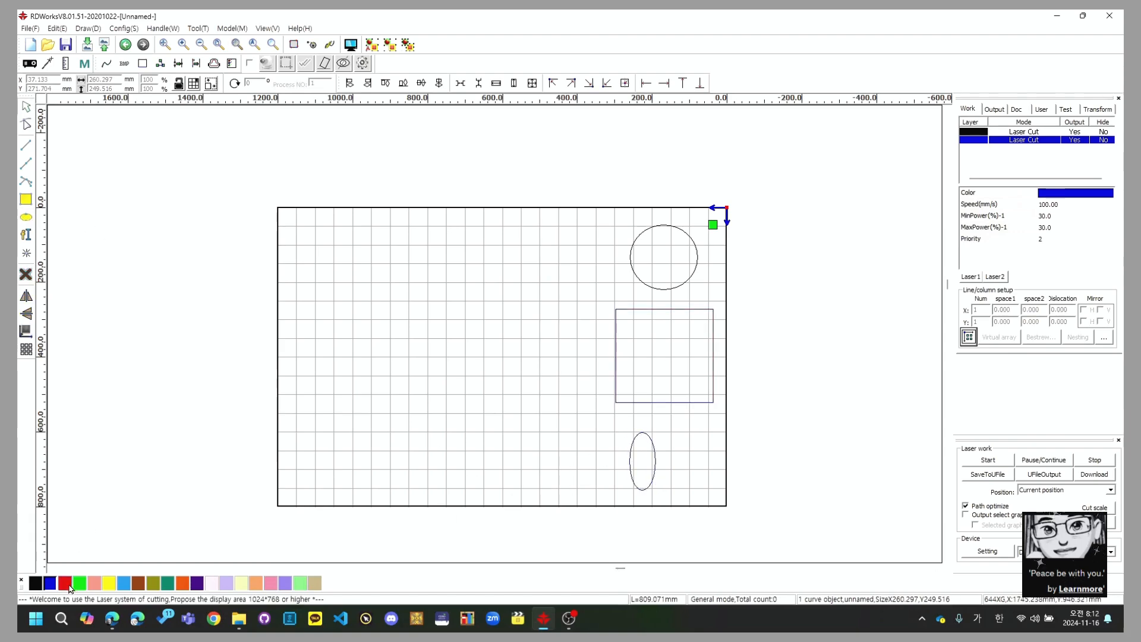
left_click_drag(508, 409, 721, 523)
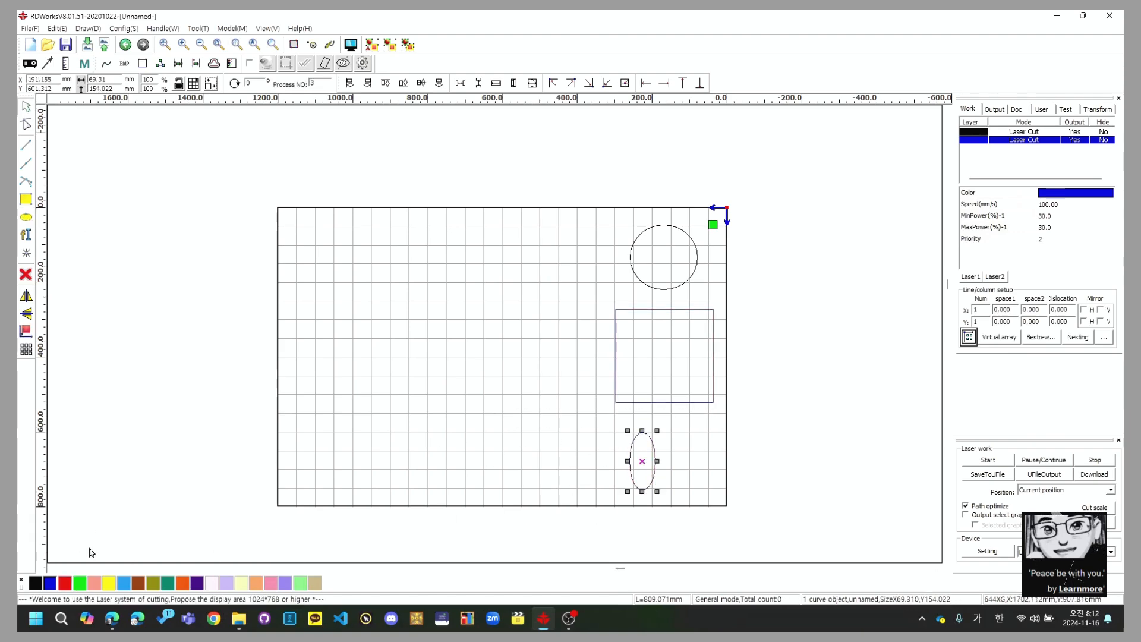
left_click(69, 586)
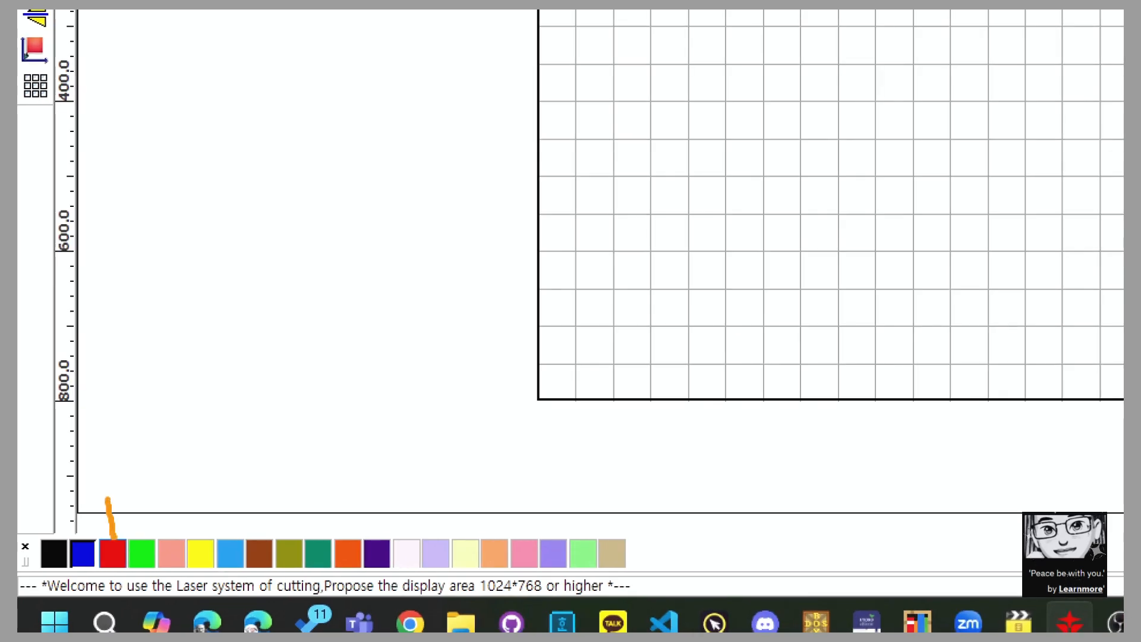
left_click(78, 569)
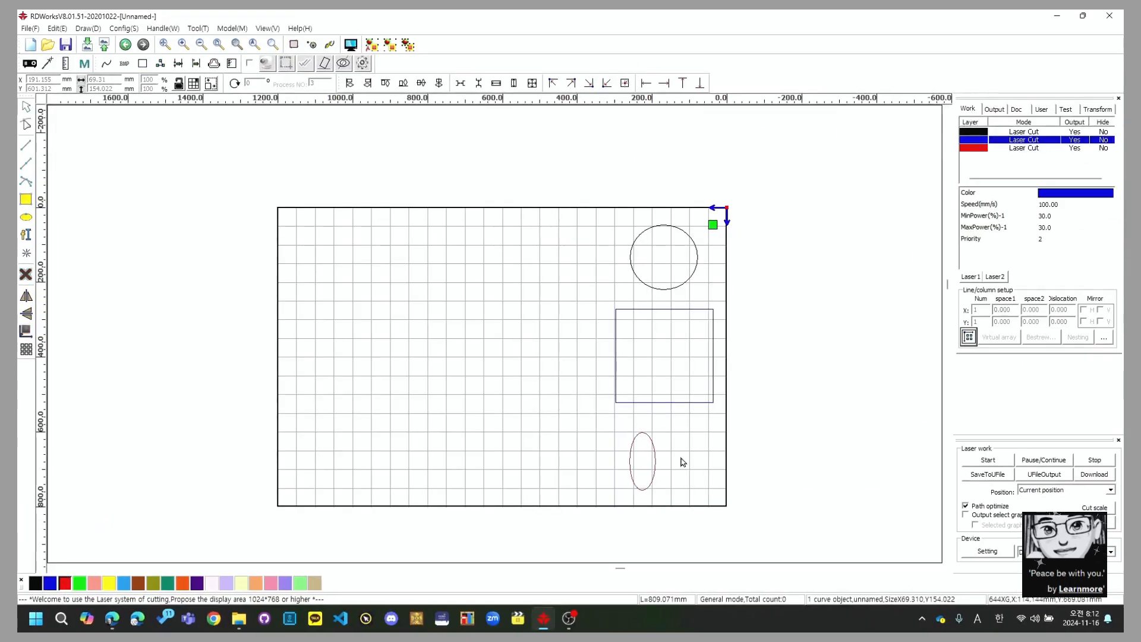
Move the red ellipse slightly right and up, roughly centring it beneath the blue rectangle.
left_click_drag(754, 370, 900, 460)
left_click_drag(707, 501, 707, 502)
left_click_drag(657, 456, 683, 445)
left_click(813, 275)
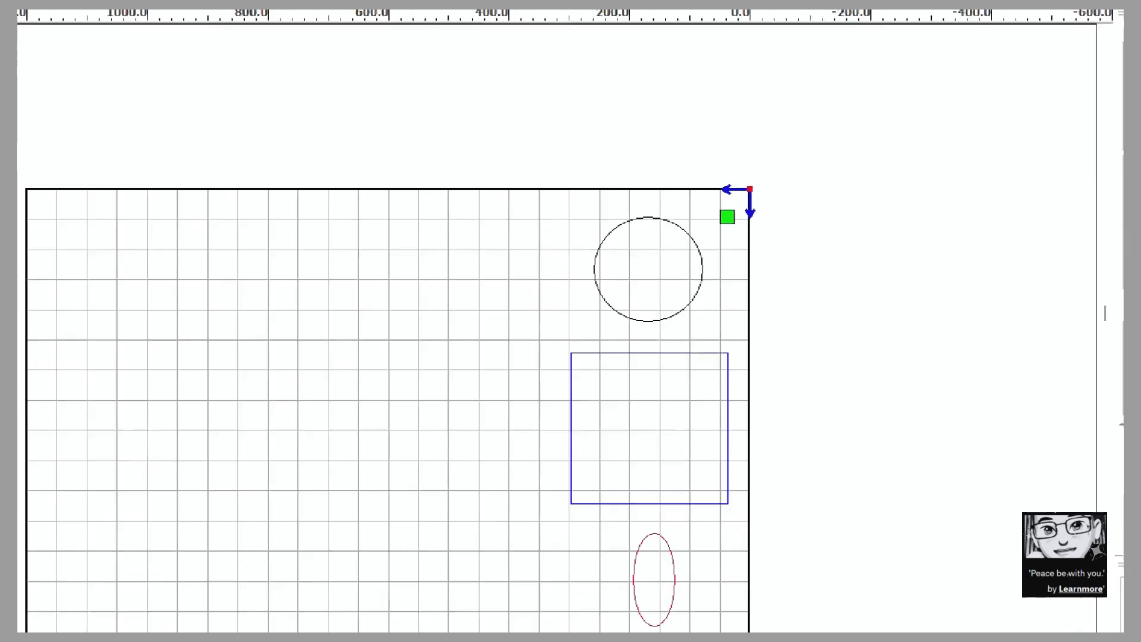
Examine how the black, blue and red shapes correspond to the layer list and its processing order.
left_click_drag(644, 254, 698, 236)
left_click_drag(609, 443, 695, 468)
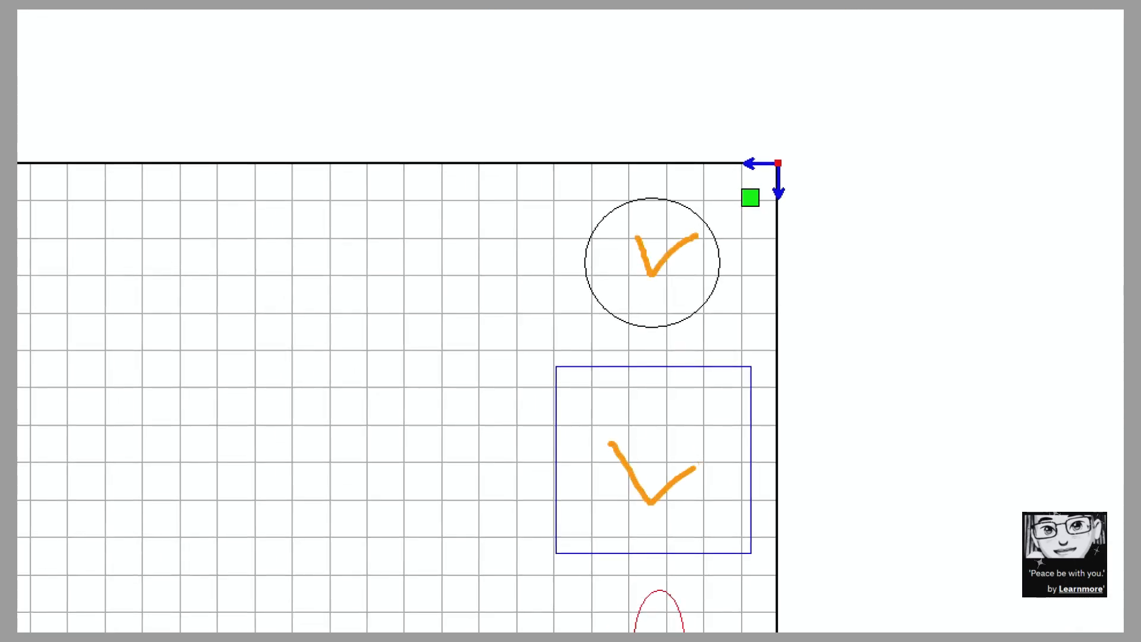
mouse_move(637, 596)
left_mouse_down()
mouse_move(662, 618)
mouse_move(704, 587)
left_mouse_up()
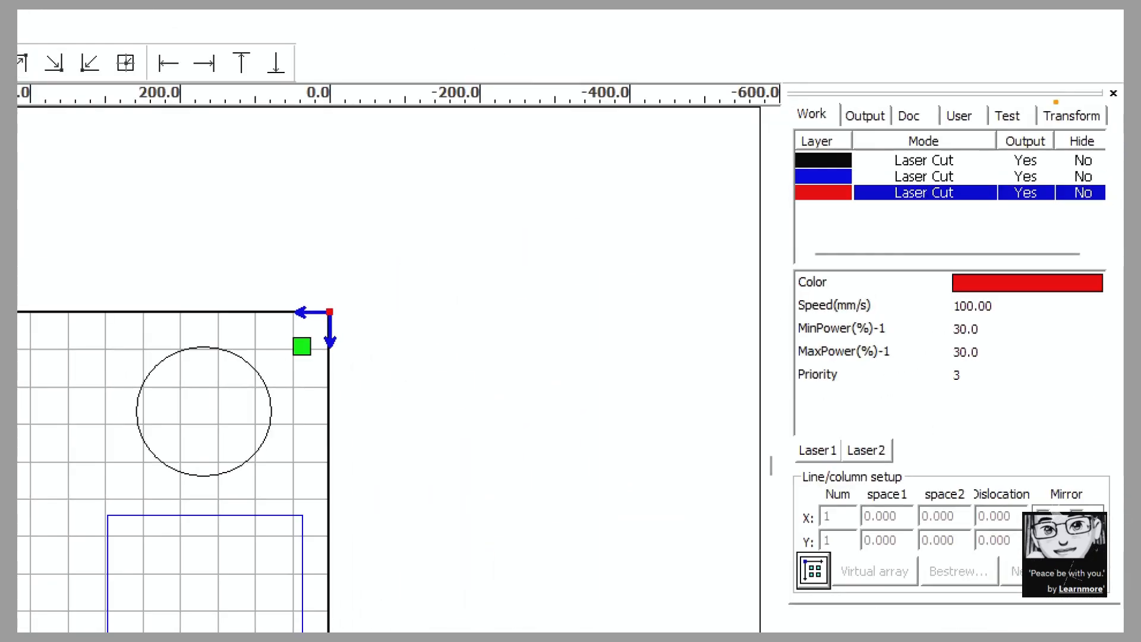
left_click_drag(764, 73, 1121, 246)
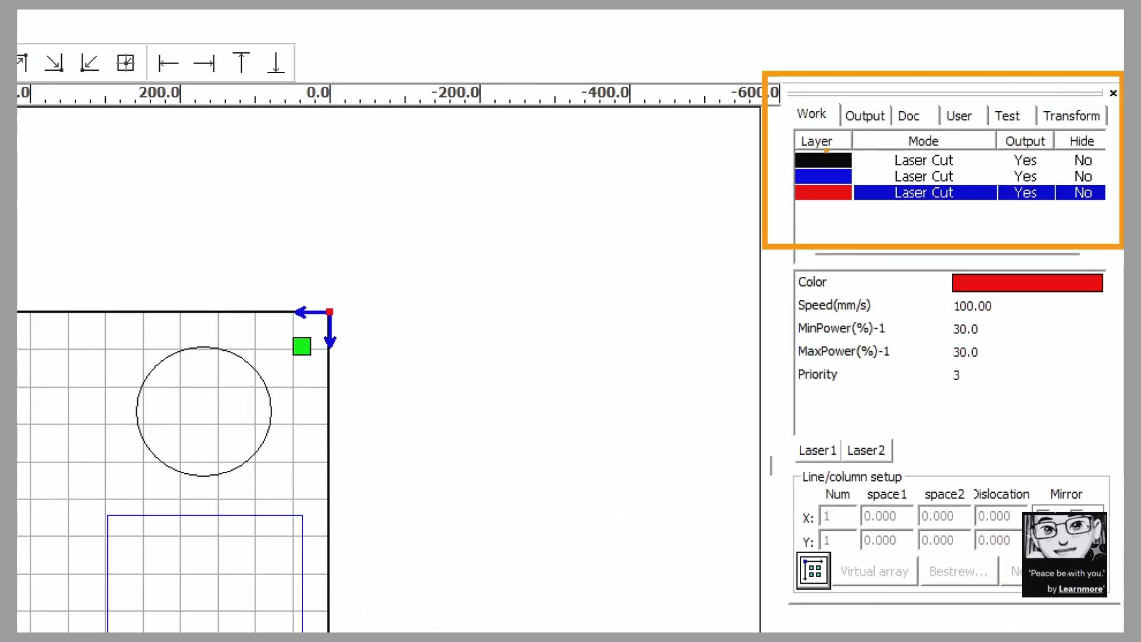
left_click_drag(819, 133, 861, 141)
left_click_drag(798, 166, 817, 161)
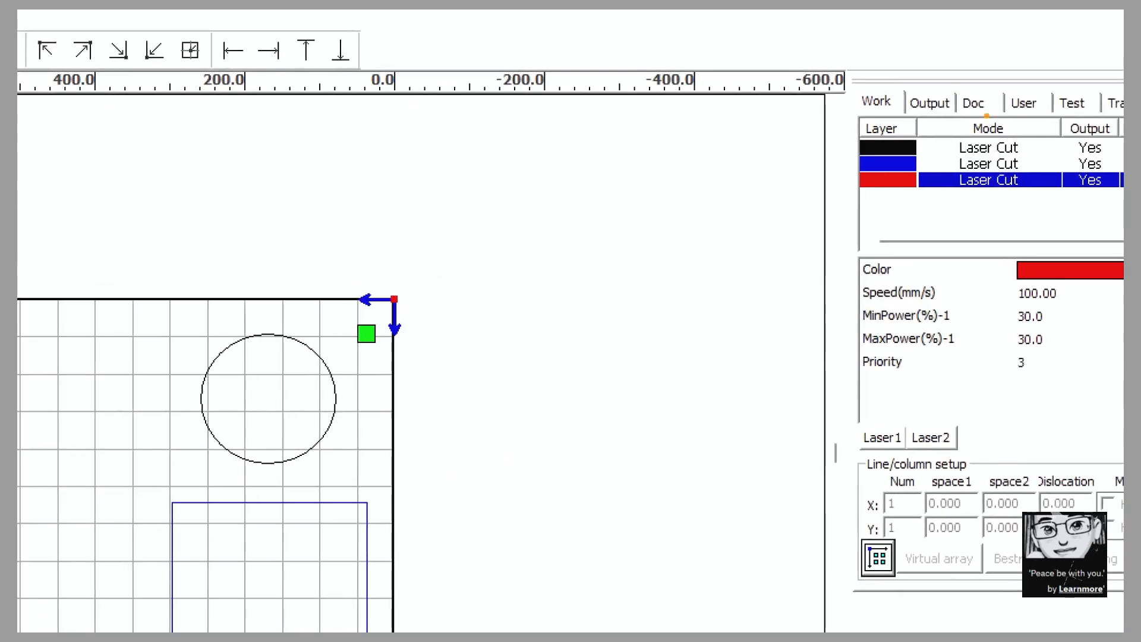
left_click_drag(865, 76, 866, 189)
left_click_drag(849, 156, 894, 142)
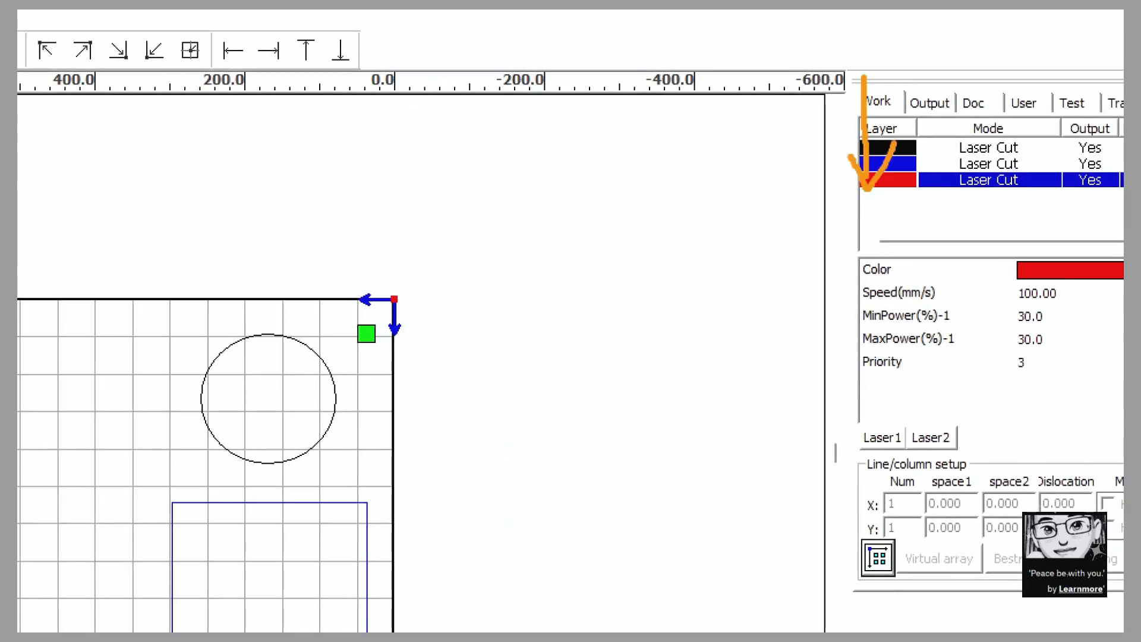
Select the circle, the rectangle and the ellipse in turn to check each shape's process number.
left_click_drag(568, 209, 740, 301)
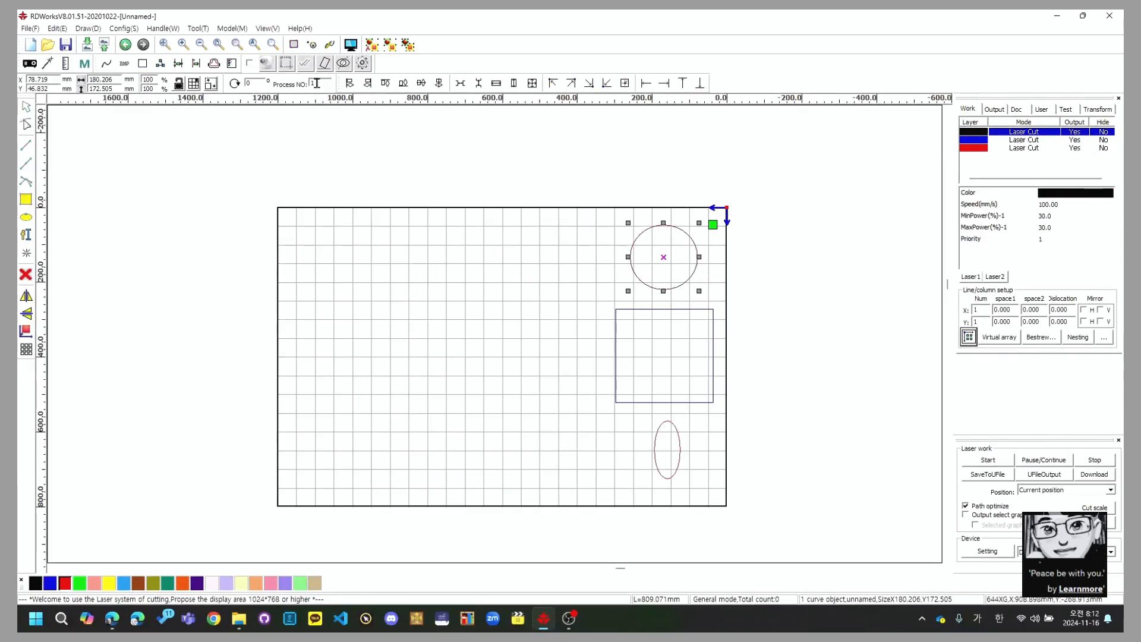
left_click_drag(572, 300, 773, 421)
mouse_move(326, 122)
left_mouse_down()
mouse_move(299, 72)
mouse_move(234, 68)
left_mouse_up()
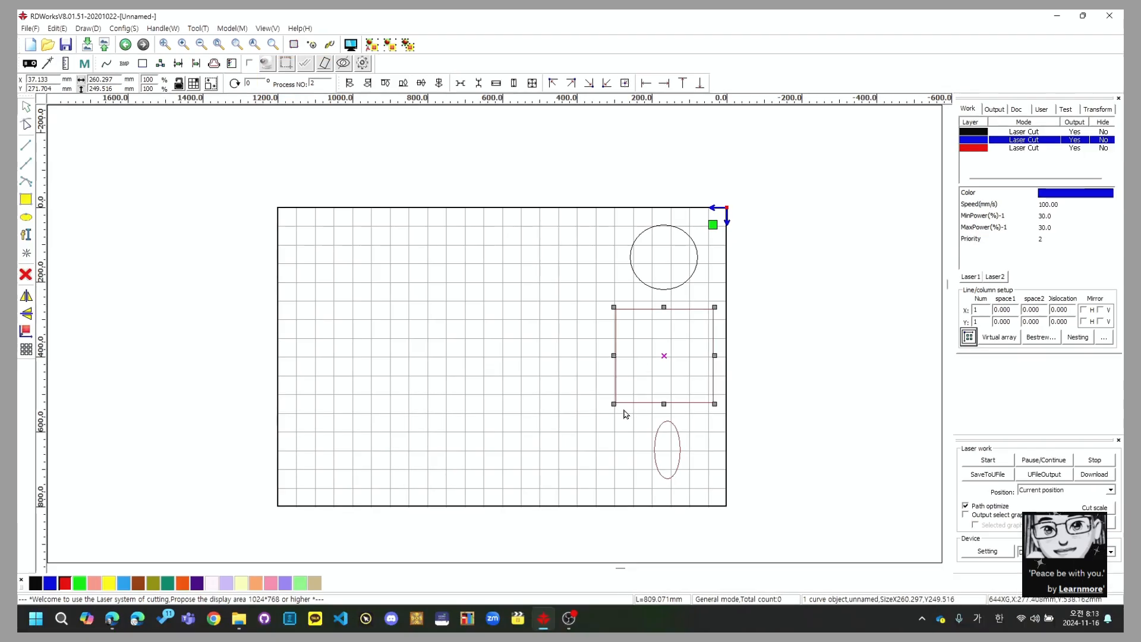
left_click_drag(625, 414, 734, 502)
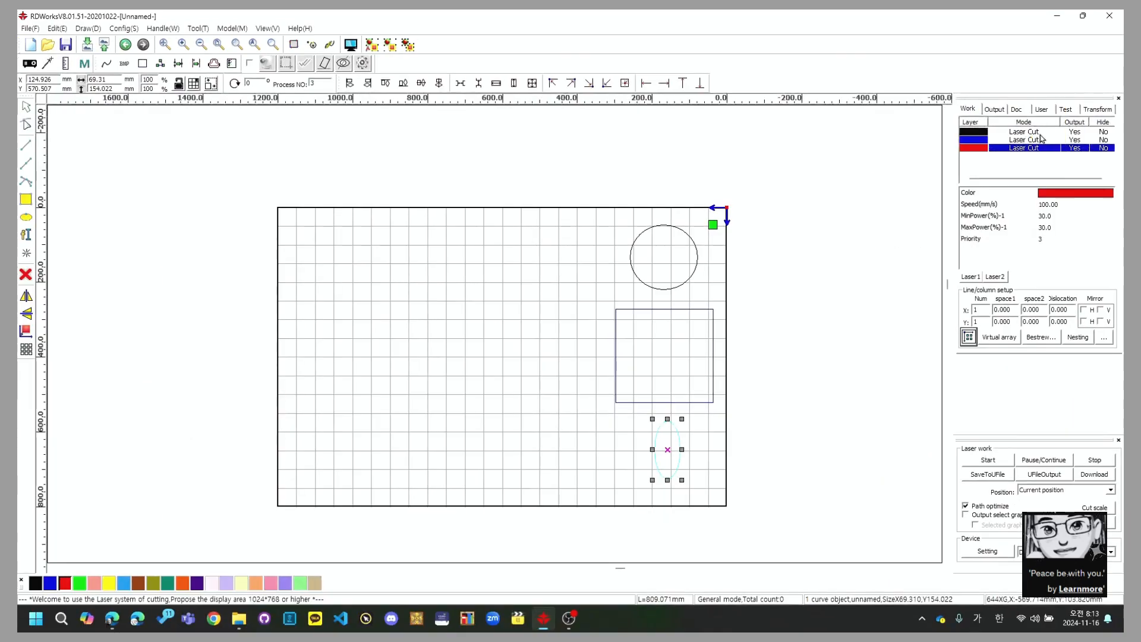
Compare the settings of the black, blue and red layers and view the blue layer's full parameters.
left_click(1040, 134)
left_click(1039, 141)
left_click(1037, 148)
left_click(1039, 132)
left_click(1039, 140)
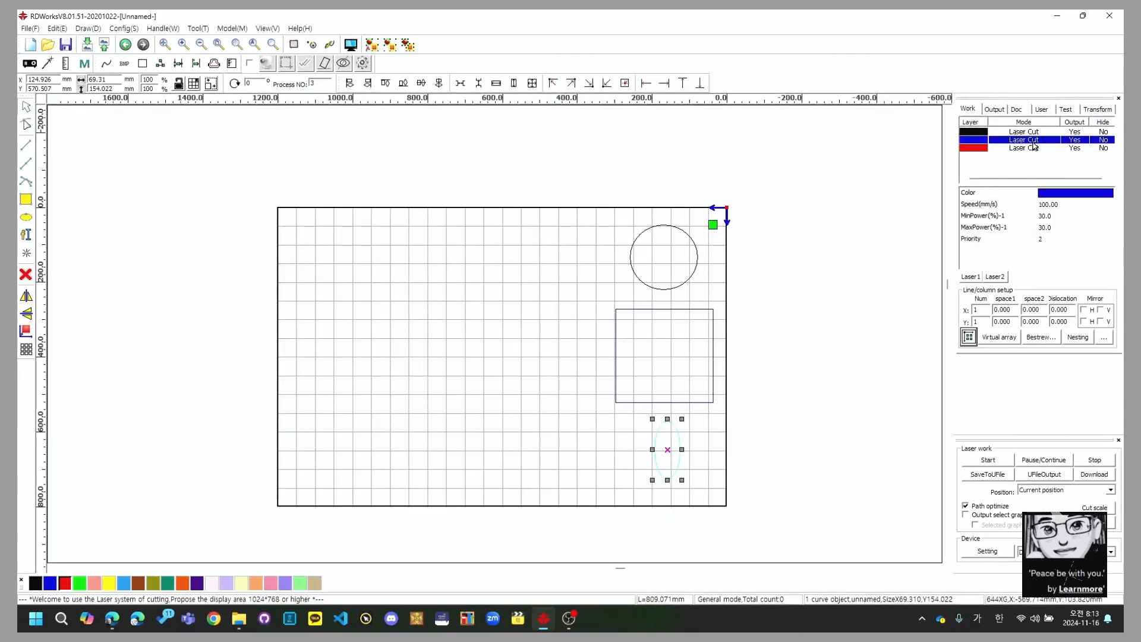
double_click(1033, 144)
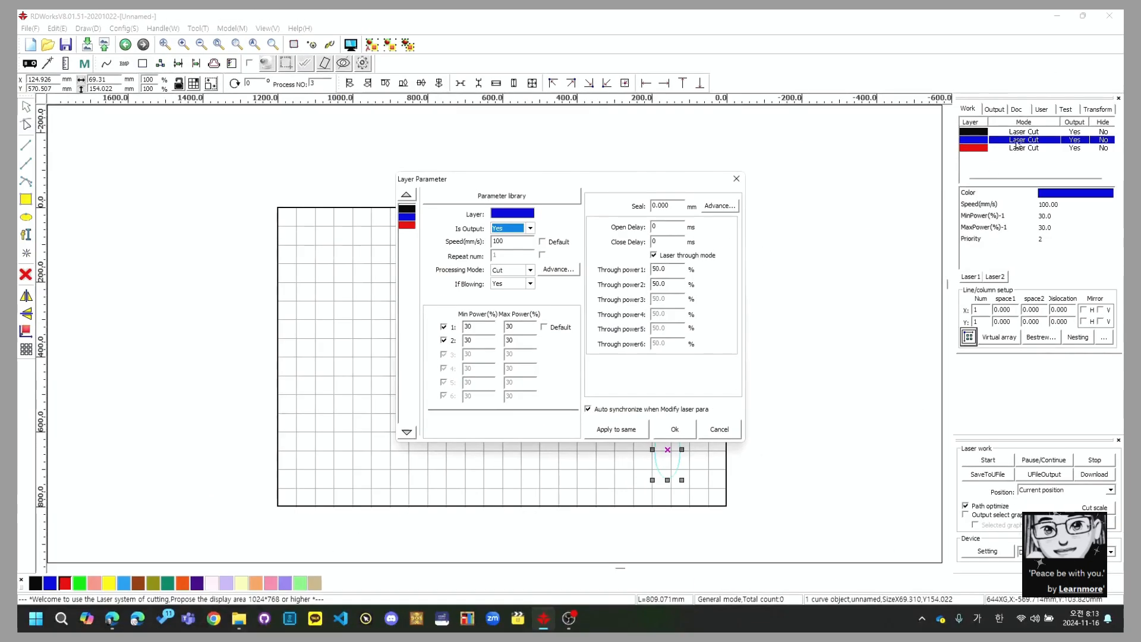
key("Escape")
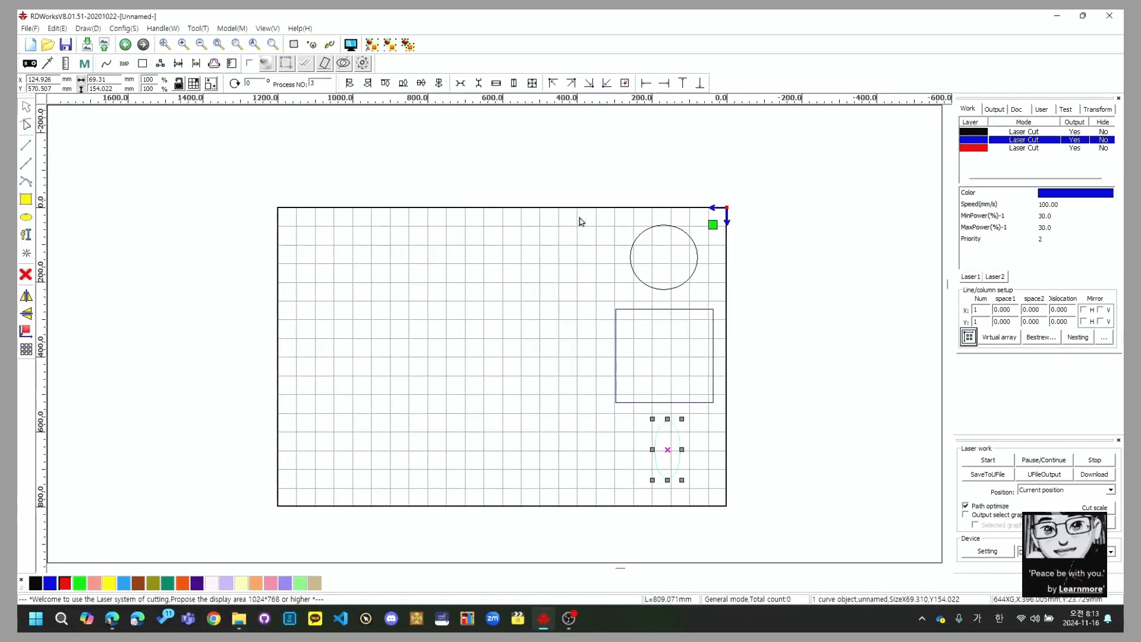
Set the blue layer's processing mode to Dot in its layer parameters and apply the change.
double_click(1014, 142)
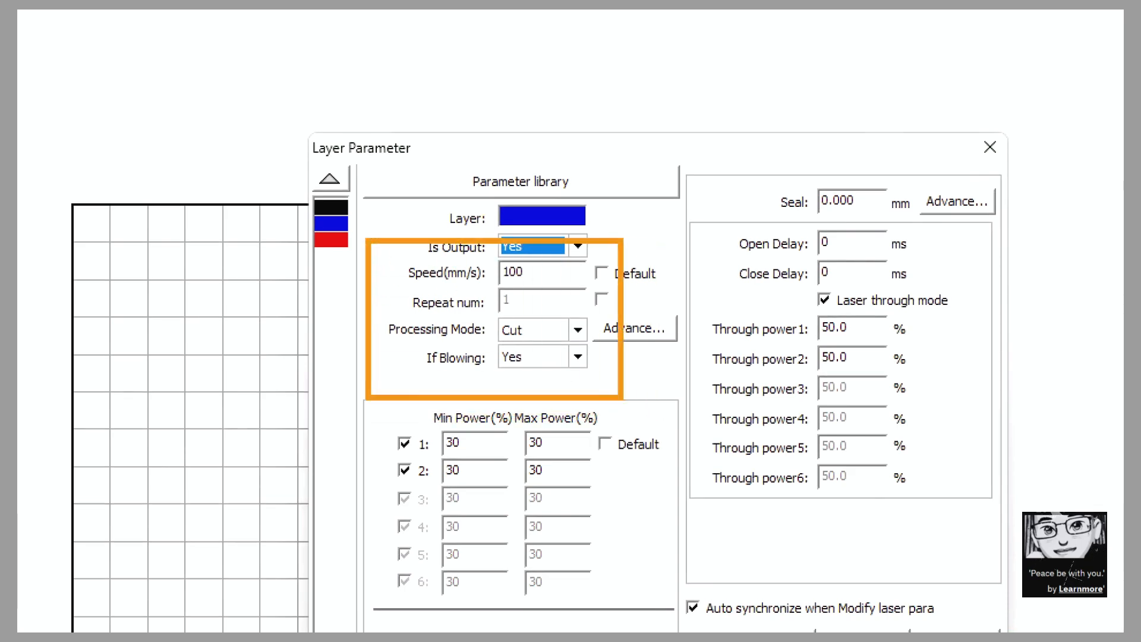
left_click(577, 329)
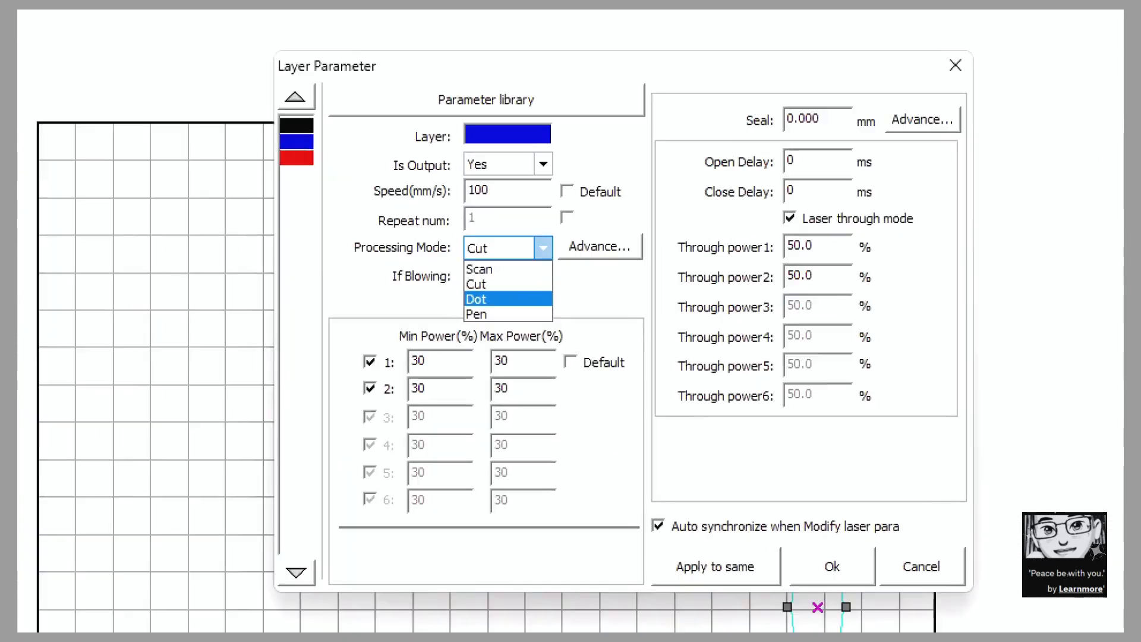
left_click(500, 298)
left_click(516, 251)
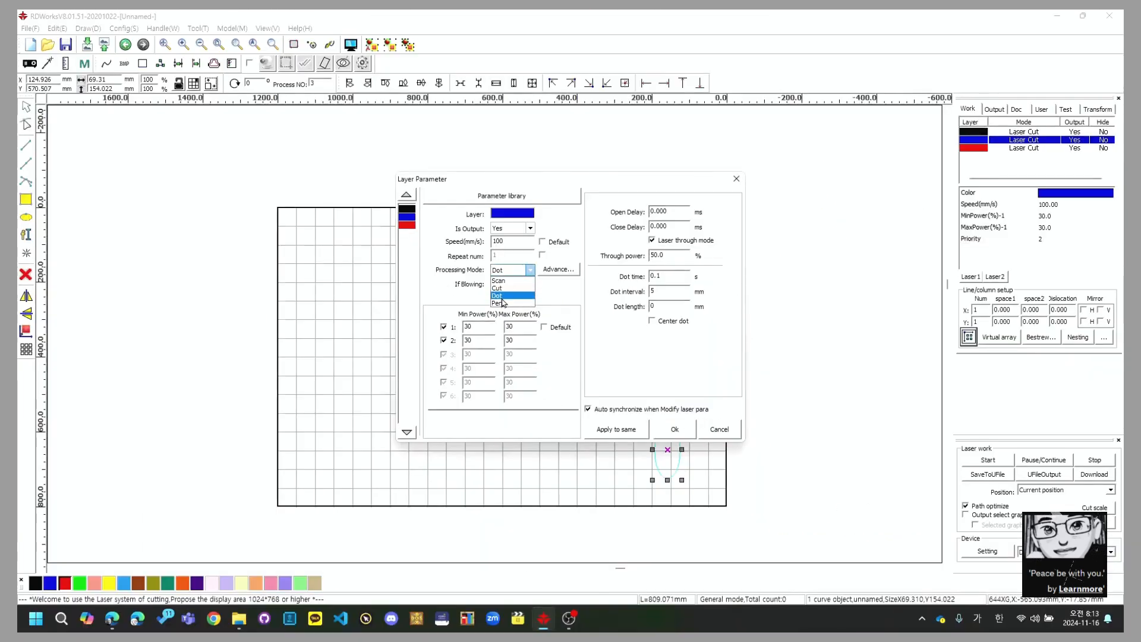
left_click(502, 296)
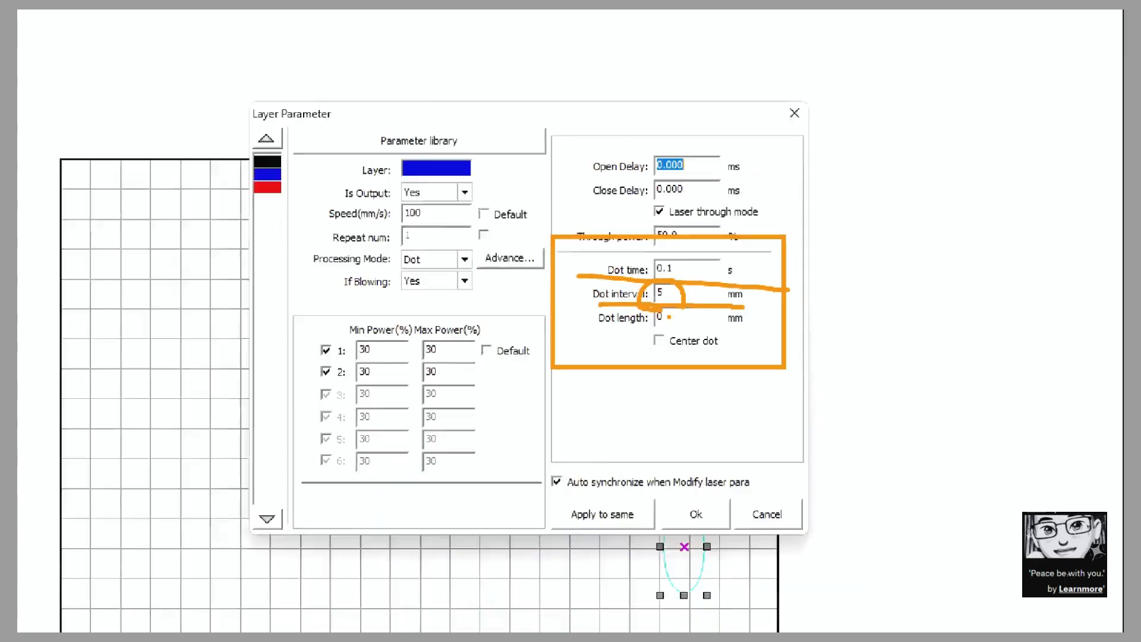
left_click(710, 571)
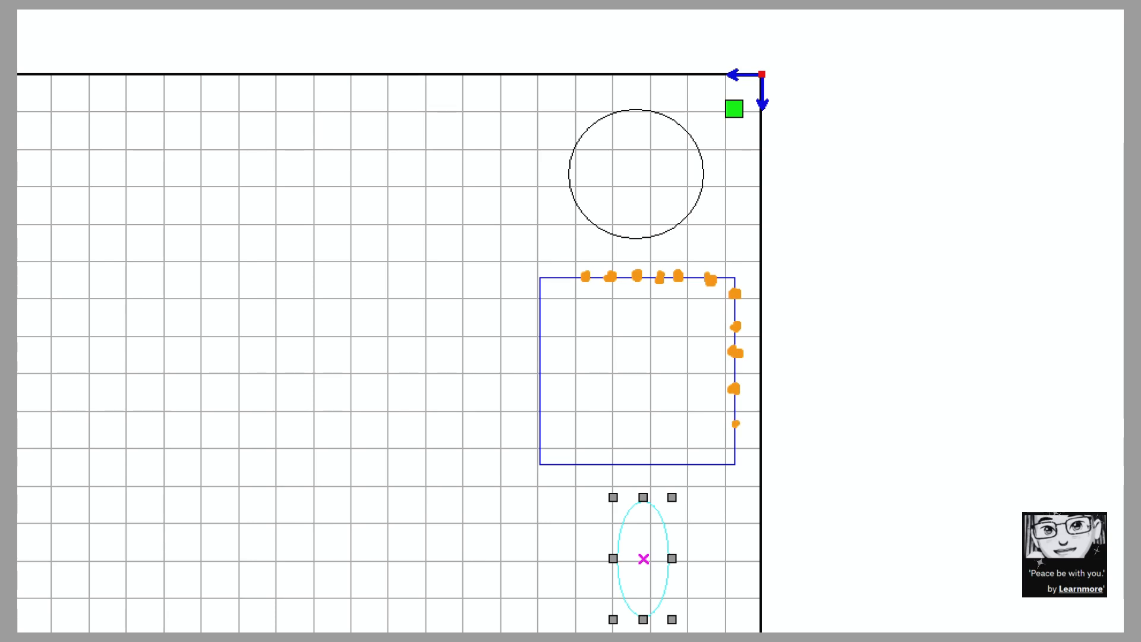
mouse_move(218, 194)
left_mouse_down()
mouse_move(214, 352)
mouse_move(479, 365)
mouse_move(271, 192)
mouse_move(236, 186)
left_mouse_up()
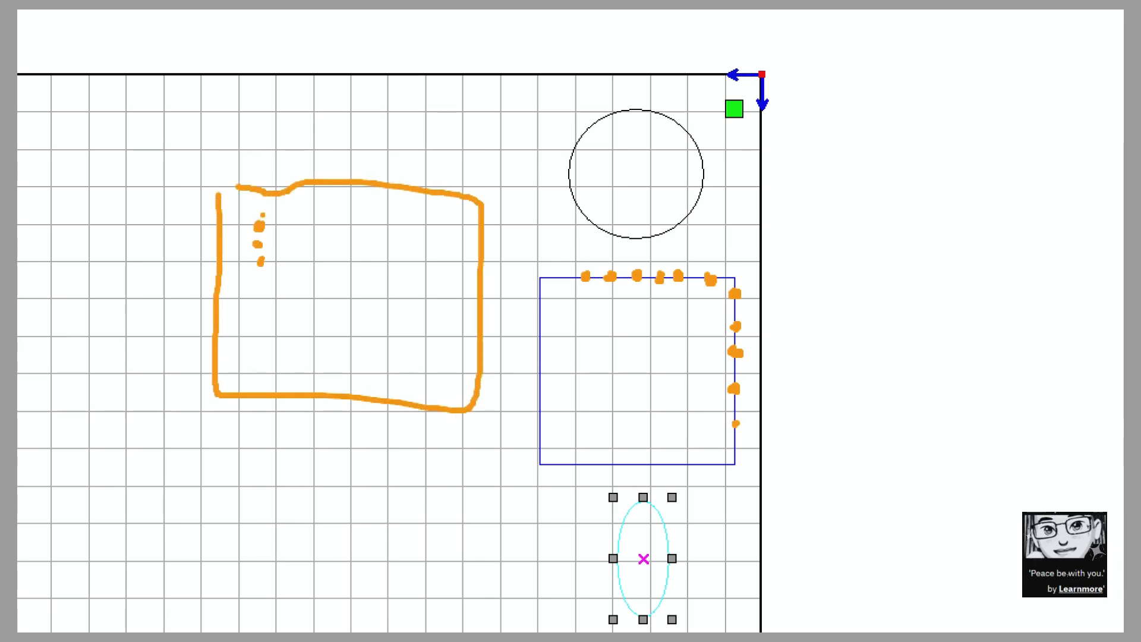
left_click_drag(262, 214, 257, 333)
mouse_move(256, 317)
left_mouse_down()
mouse_move(265, 331)
mouse_move(272, 315)
left_mouse_up()
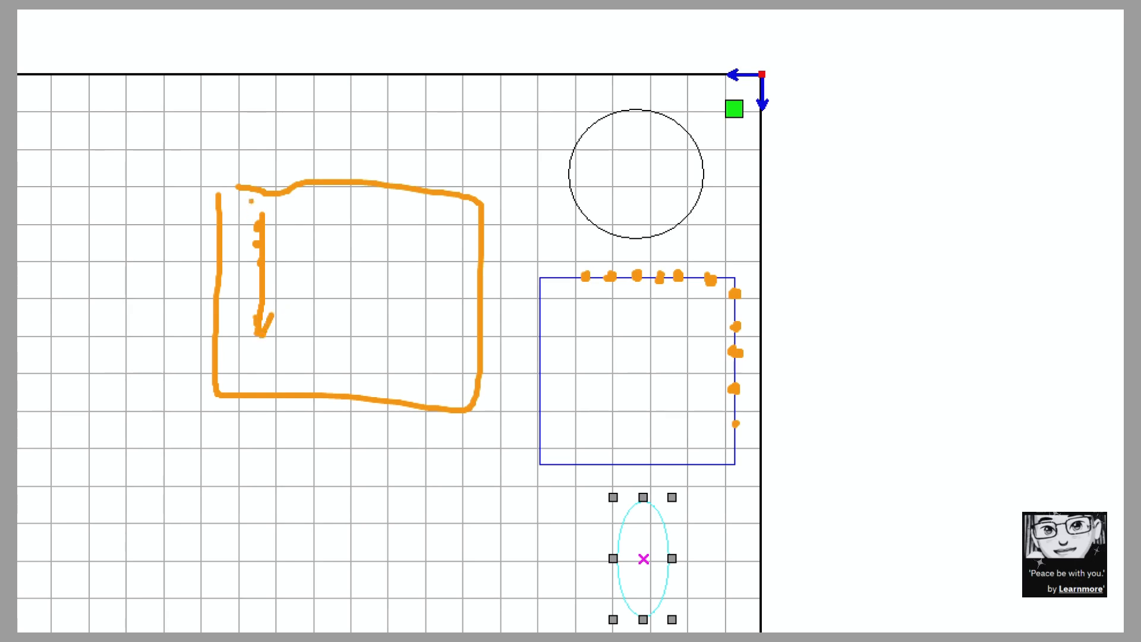
mouse_move(271, 208)
left_mouse_down()
mouse_move(349, 221)
mouse_move(280, 332)
mouse_move(265, 334)
left_mouse_up()
mouse_move(798, 444)
left_mouse_down()
mouse_move(583, 192)
mouse_move(693, 512)
left_mouse_up()
key("Escape")
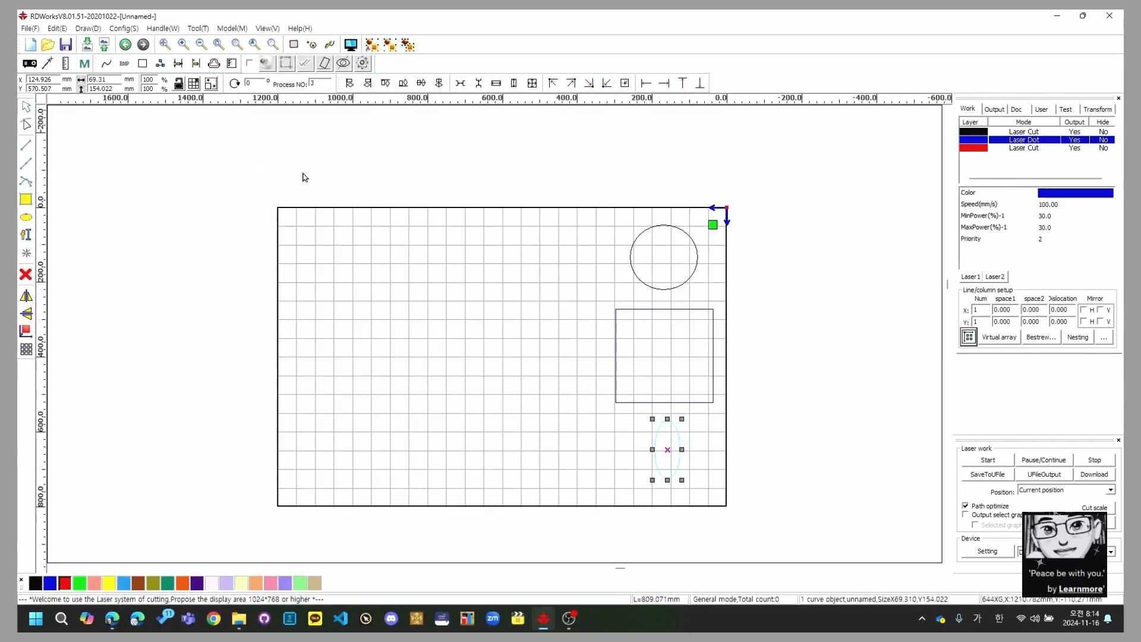
Review the red layer's output, speed, processing mode and power in its layer parameters, and select all three shapes.
left_click(1031, 151)
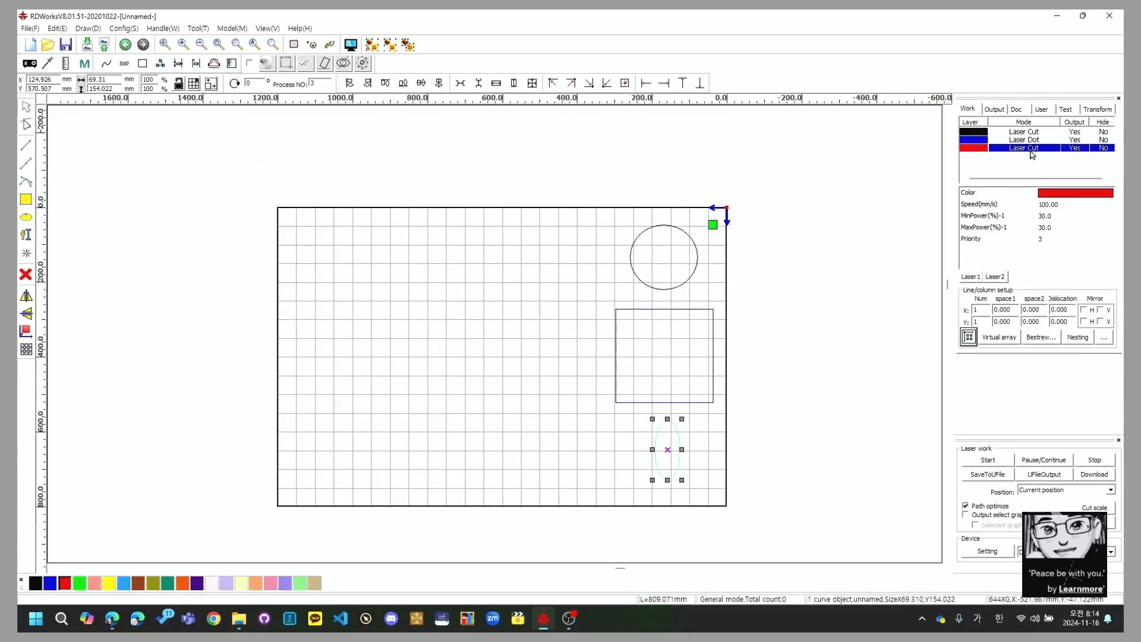
double_click(1032, 151)
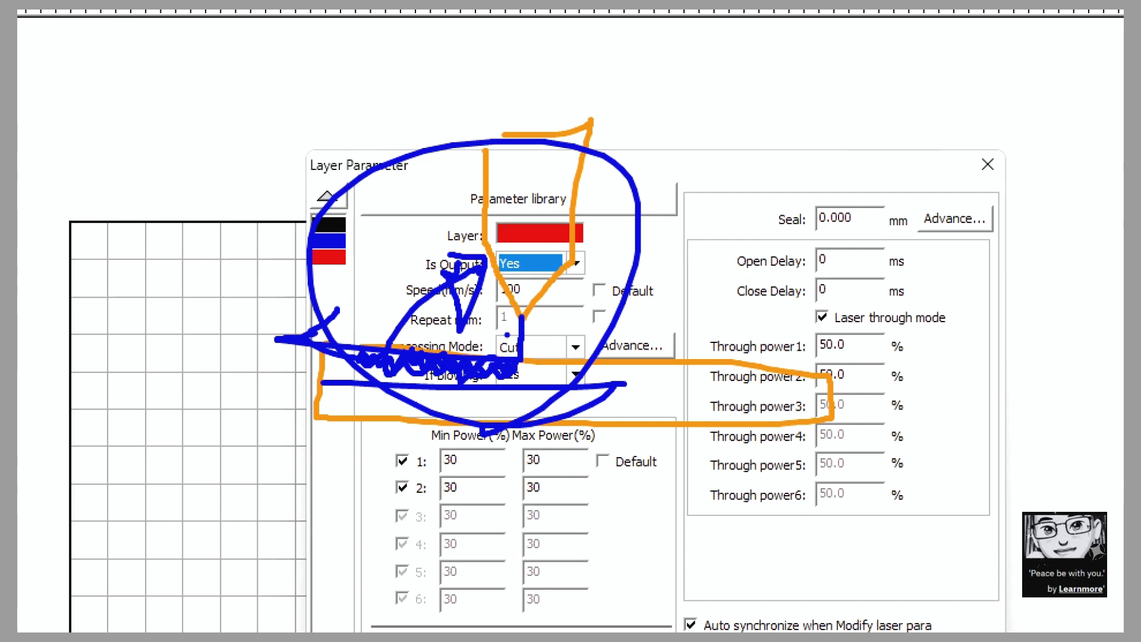
left_click(987, 164)
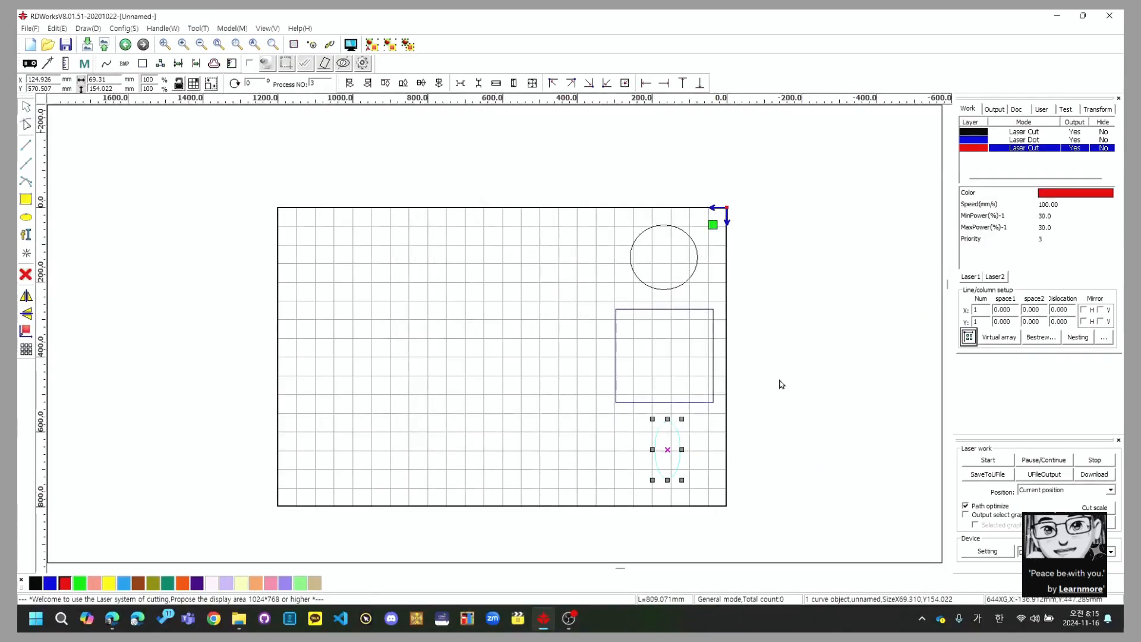
left_click_drag(802, 496, 220, 205)
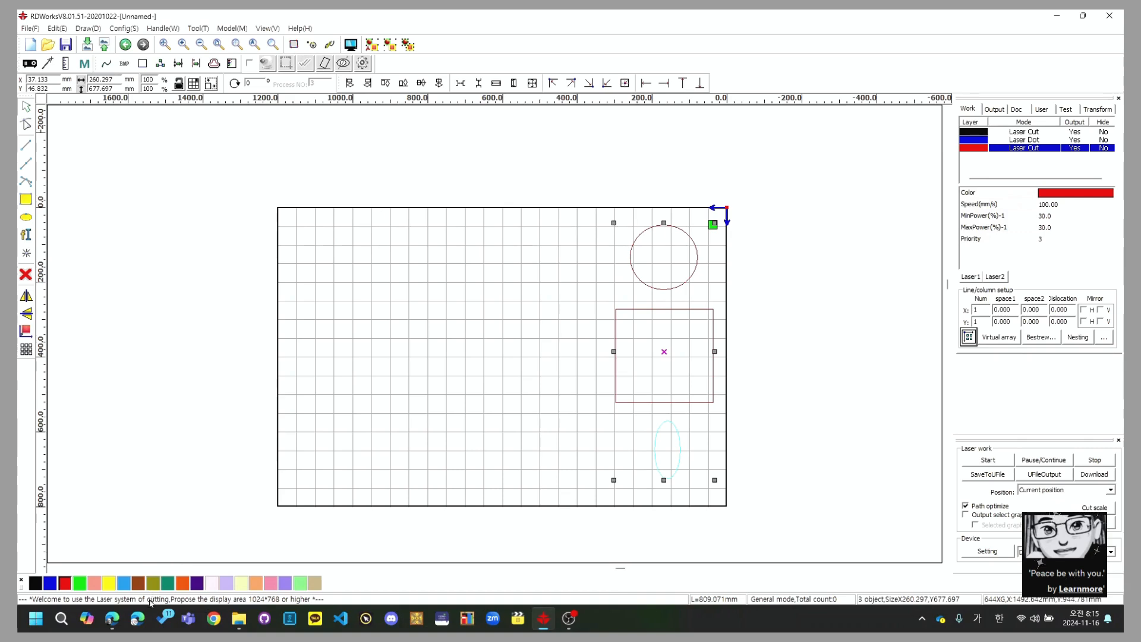
Switch to Microsoft Edge, search the web for "런모어" and open the Learnmore website from the results.
right_click(112, 618)
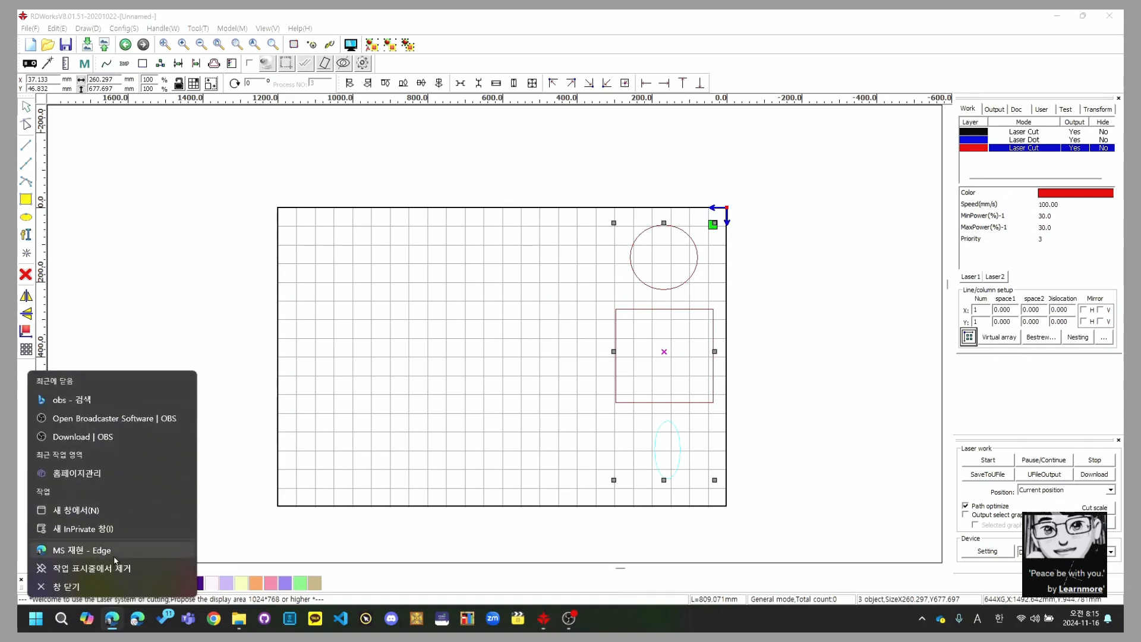
left_click(83, 550)
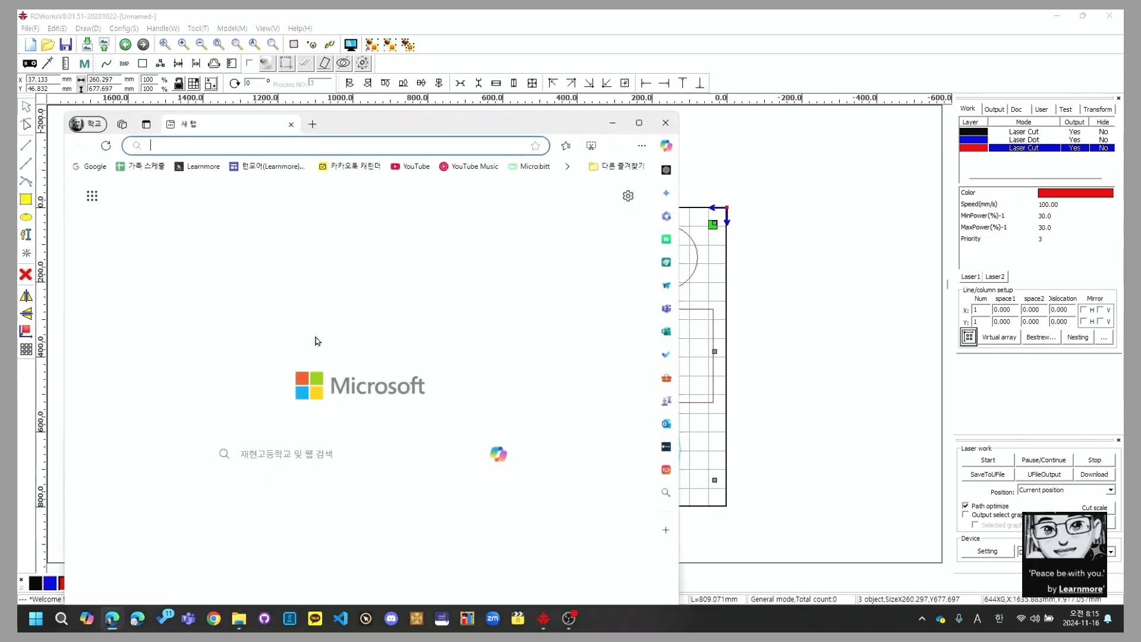
double_click(530, 123)
left_click(448, 354)
type("레")
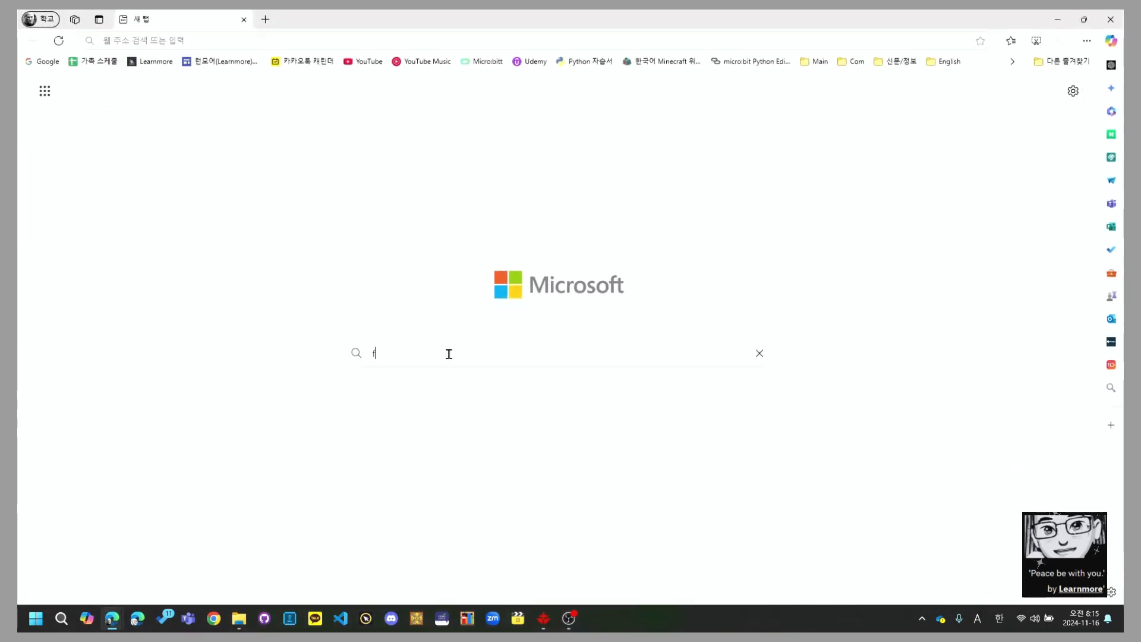
type("ㄴ모어")
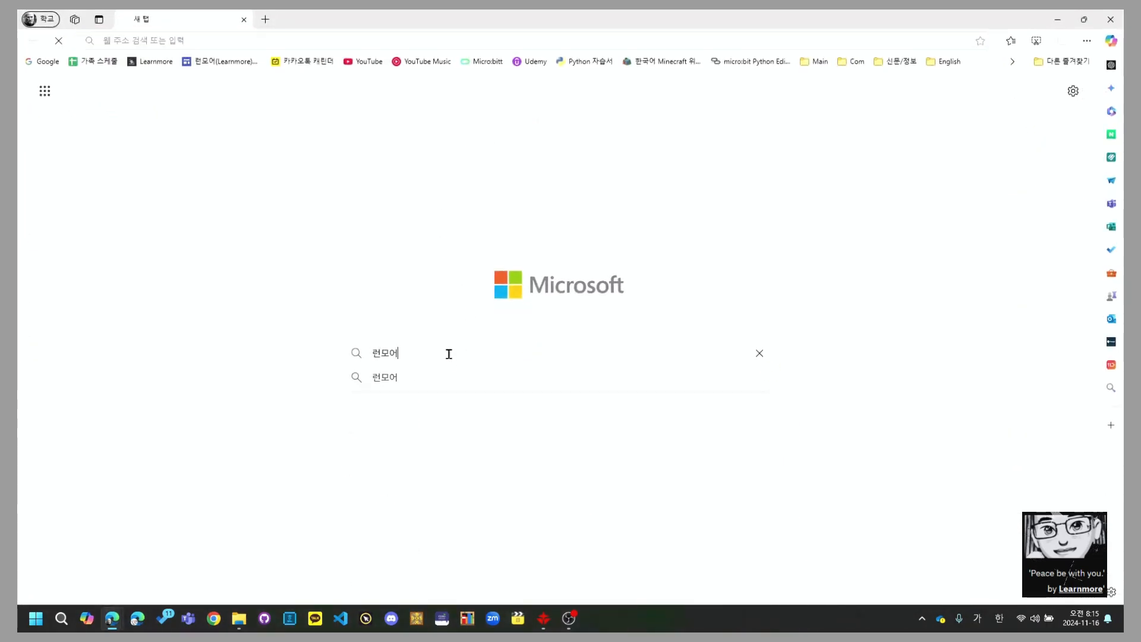
key("Return")
scroll(247, 262, "down", 3)
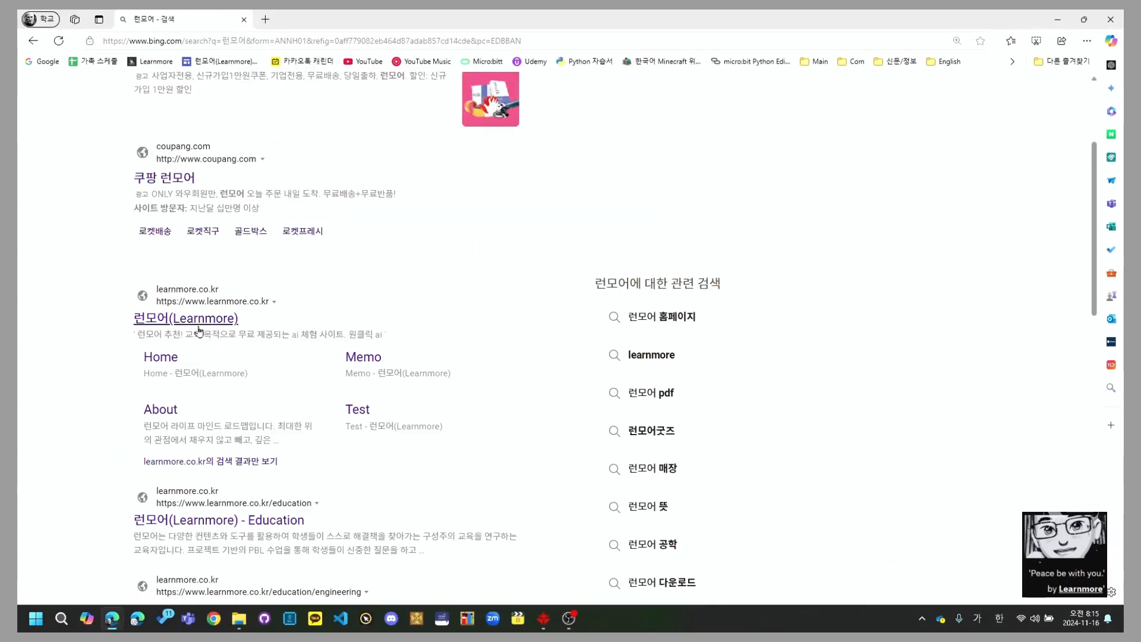
left_click(198, 326)
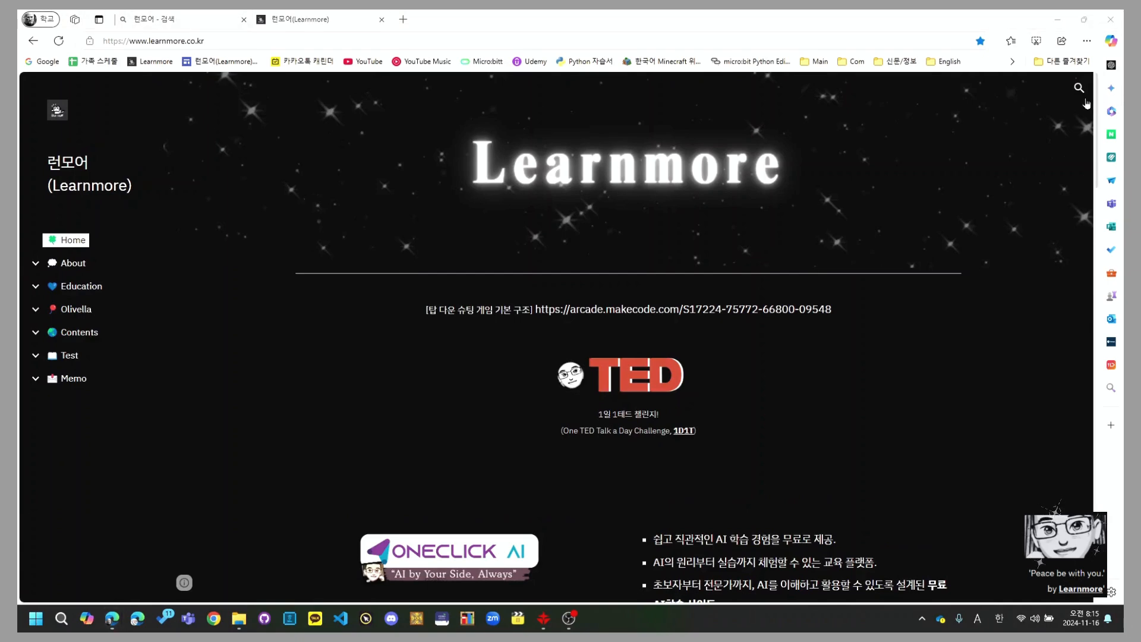
Search the Learnmore site for "lazer" and open the Lazer Cutting page.
left_click(1081, 92)
left_click(1002, 139)
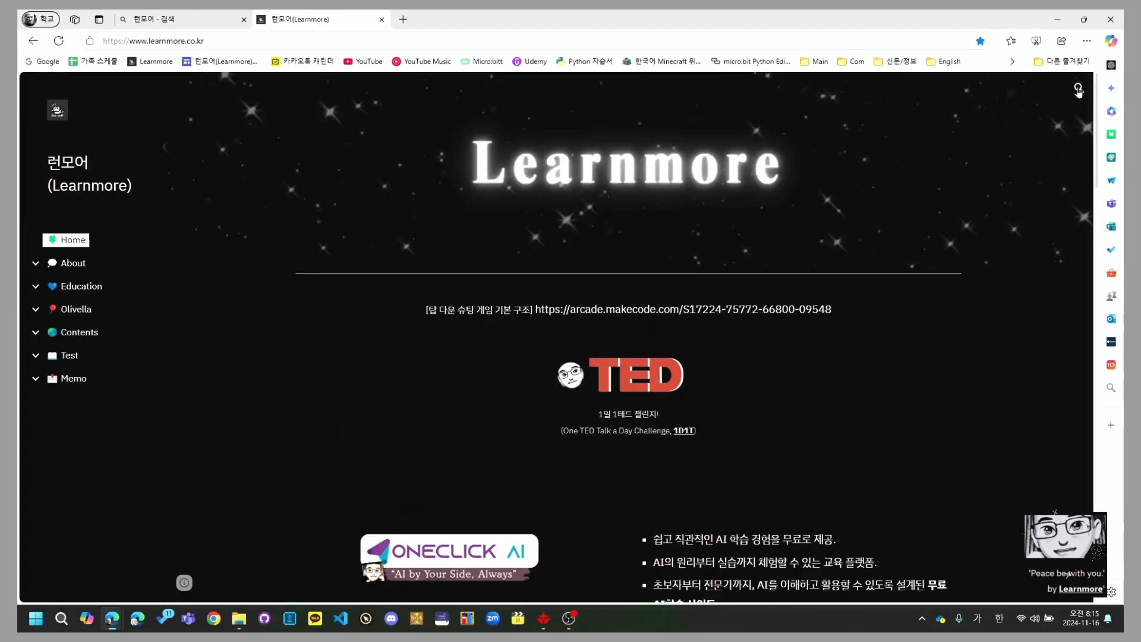
left_click(1034, 142)
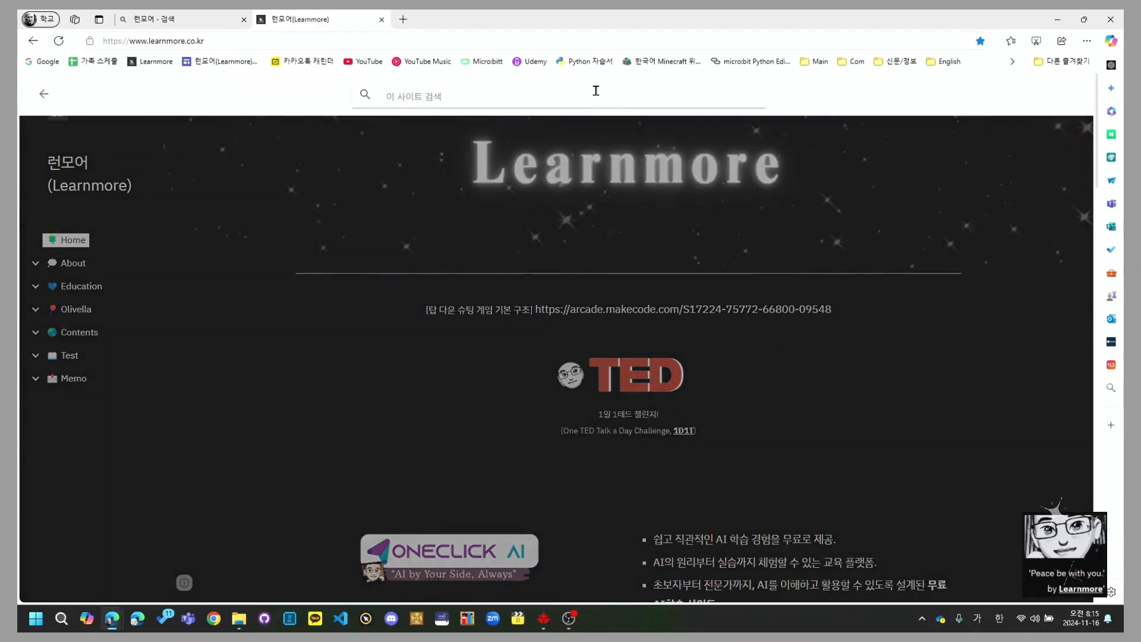
type("ㅣ")
key("BackSpace")
key("Hangul")
type("lazer")
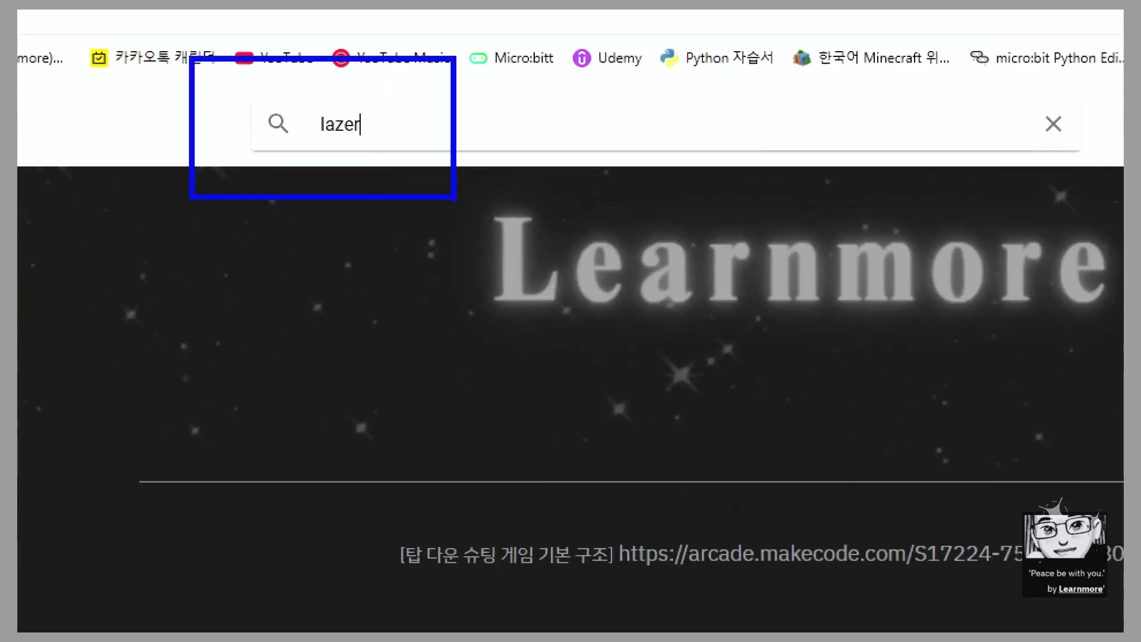
key("Return")
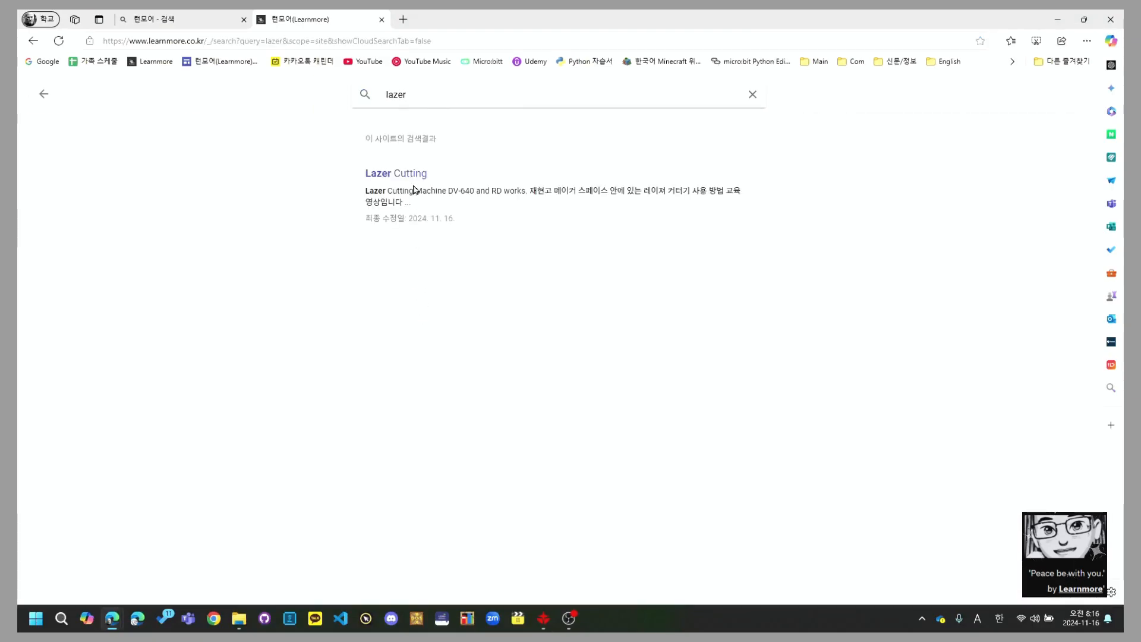
left_click(414, 176)
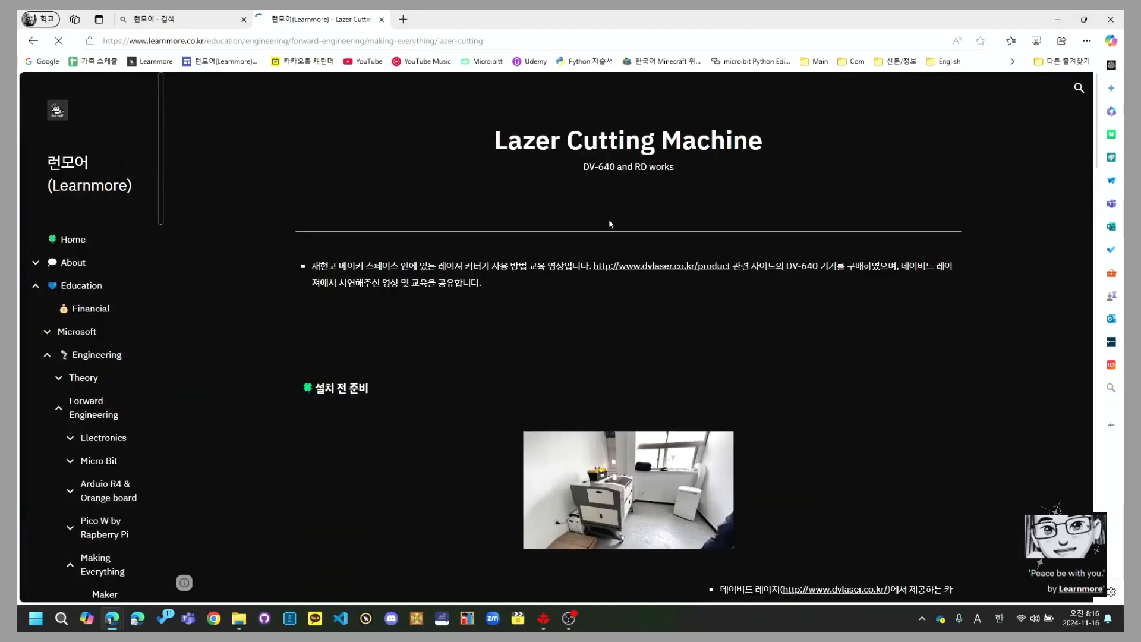
Examine the page's speed and power settings per material, the 100W laser output table and the engraving, marking and cutting explanations, and return to RDWorks.
scroll(625, 175, "down", 15)
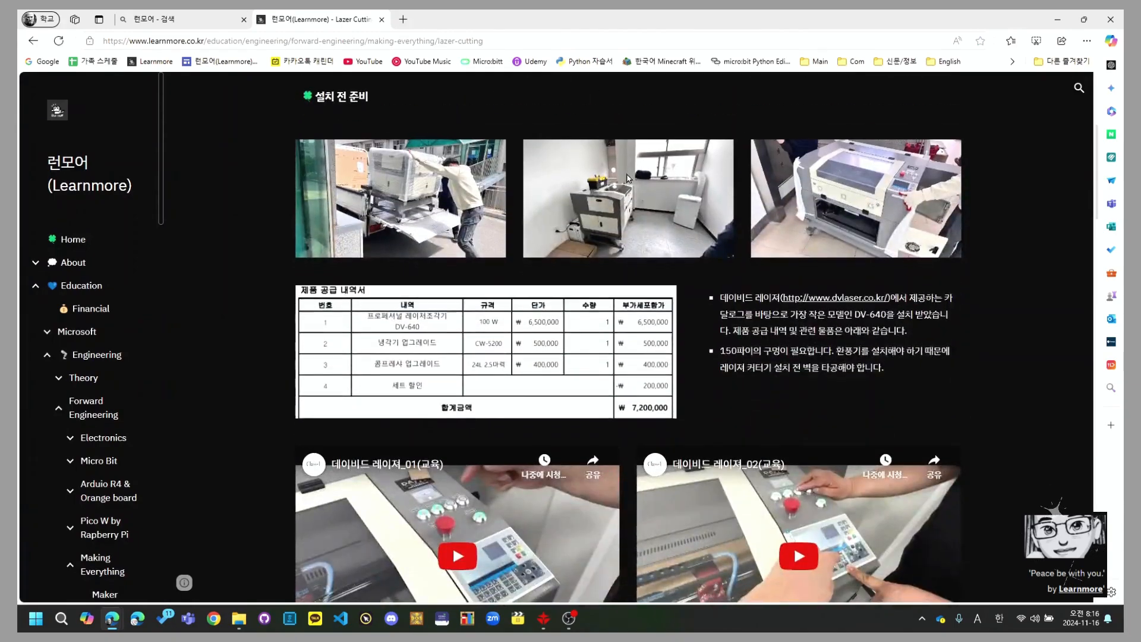
scroll(629, 178, "down", 9)
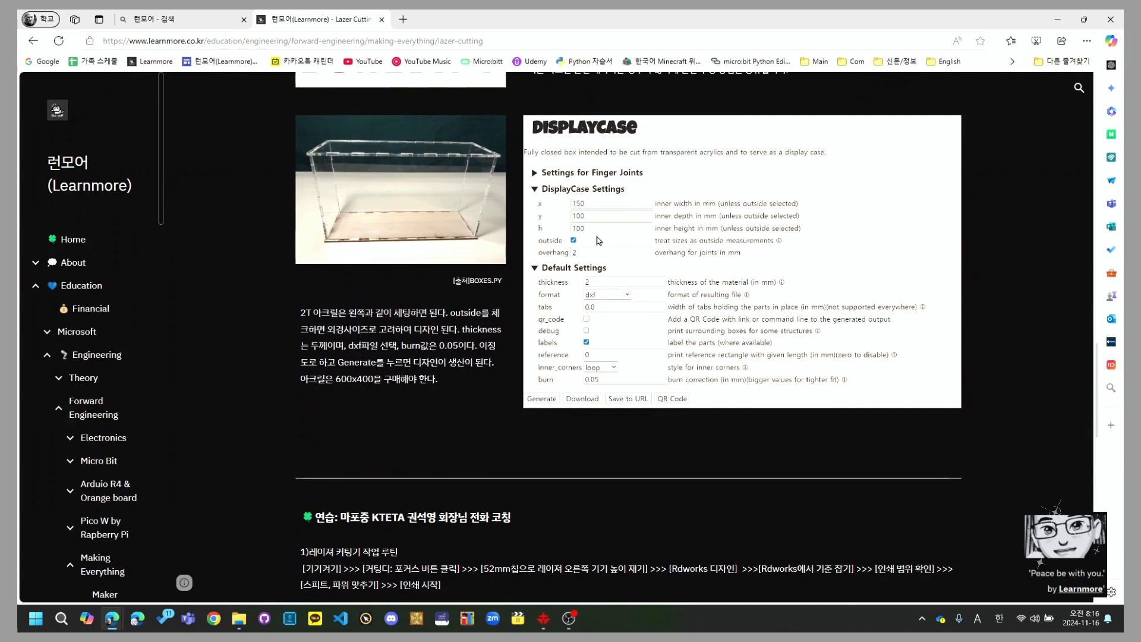
scroll(632, 252, "down", 5)
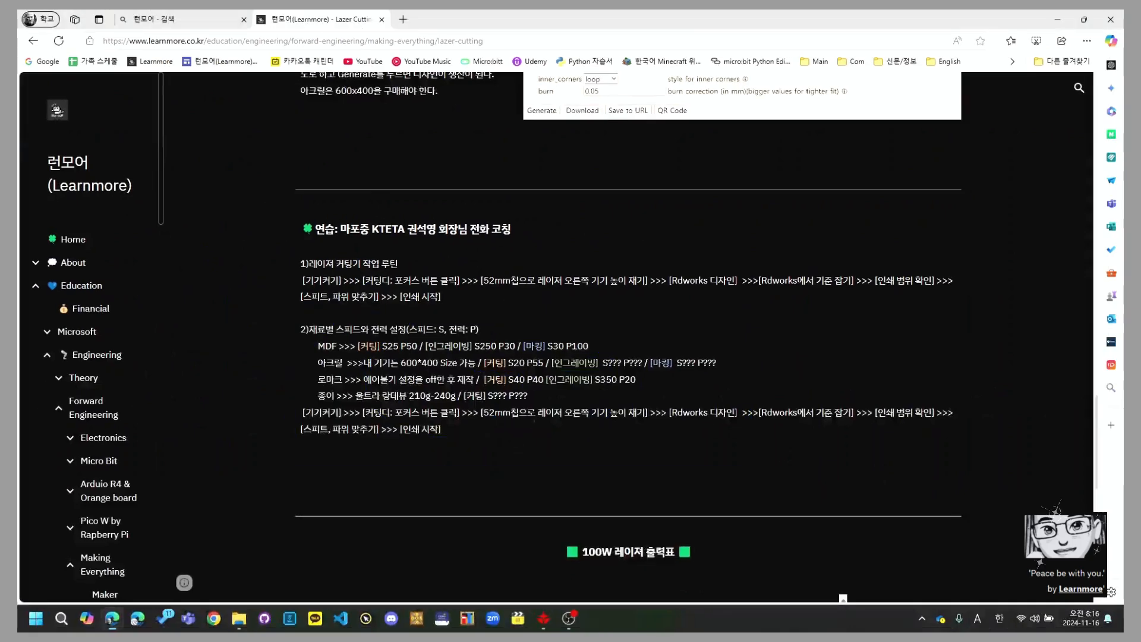
scroll(539, 416, "down", 5)
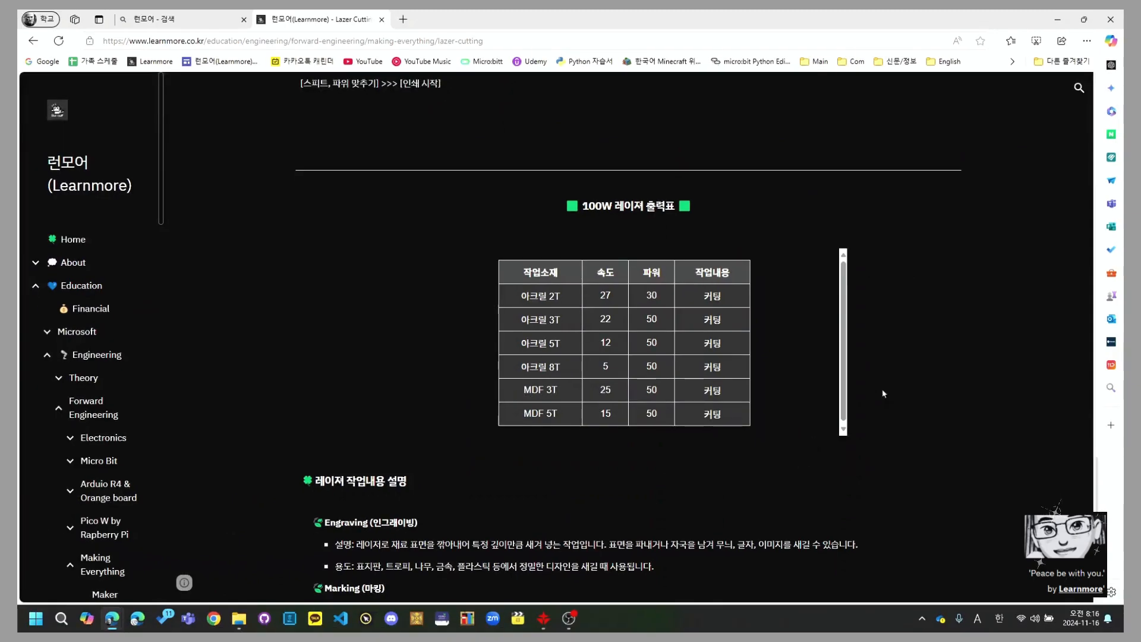
left_click_drag(837, 363, 845, 427)
scroll(523, 536, "down", 1)
scroll(686, 451, "down", 3)
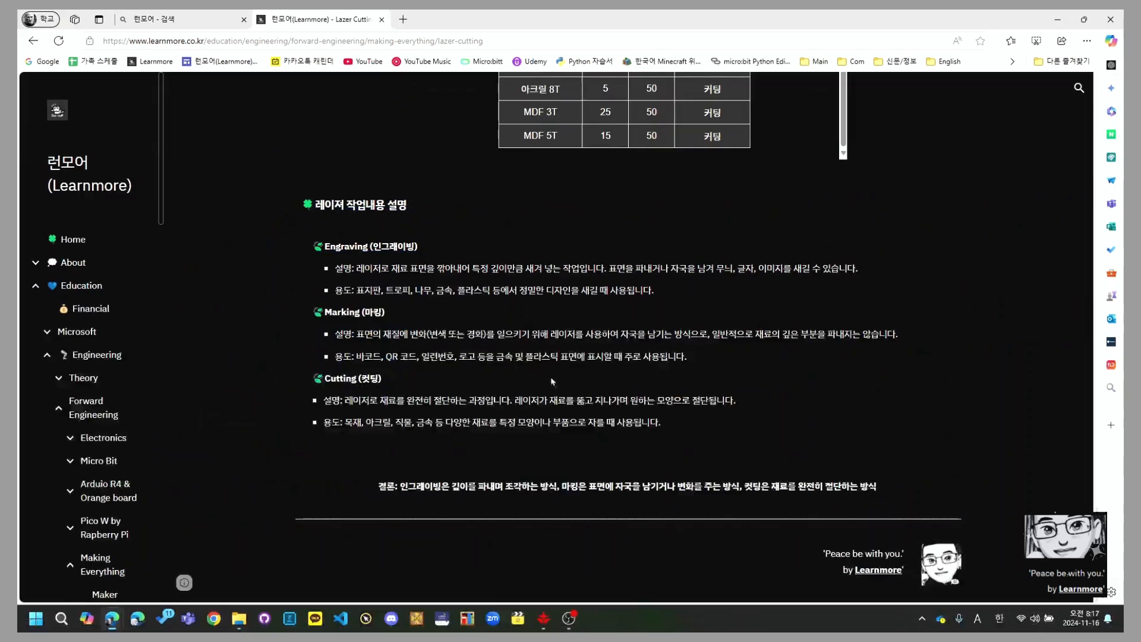
scroll(670, 199, "up", 1)
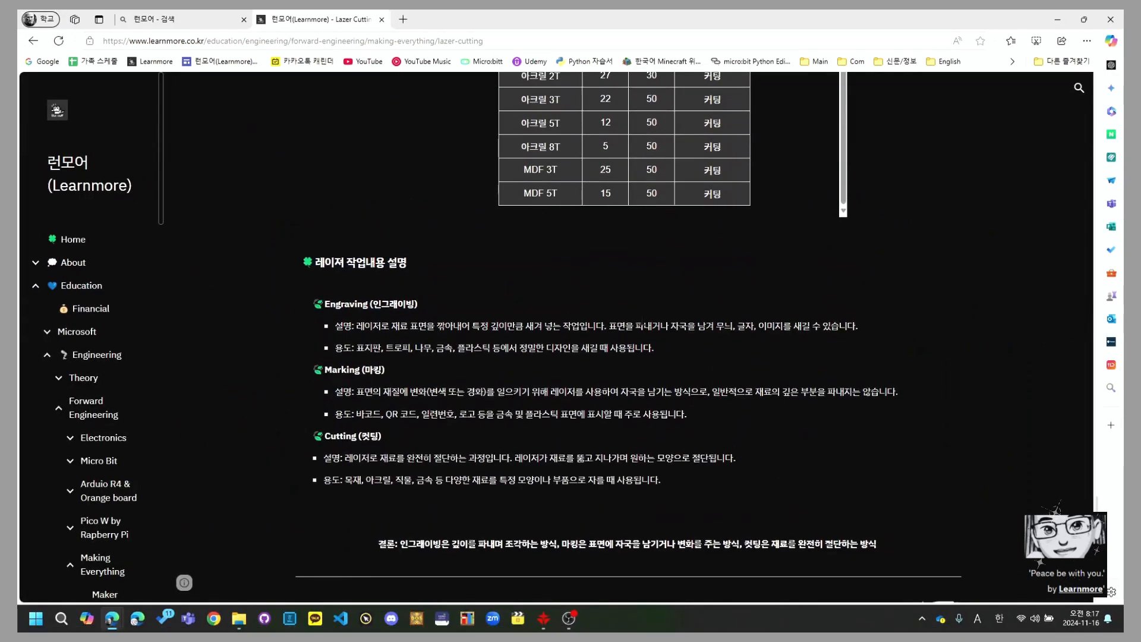
scroll(679, 348, "up", 3)
scroll(678, 349, "down", 2)
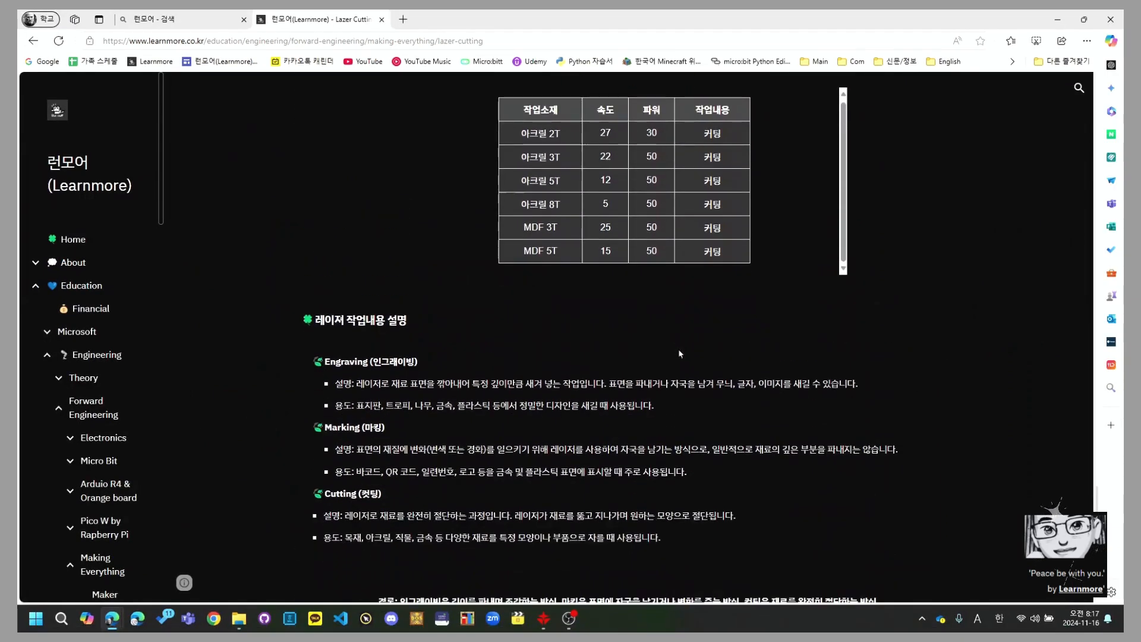
left_click(178, 19)
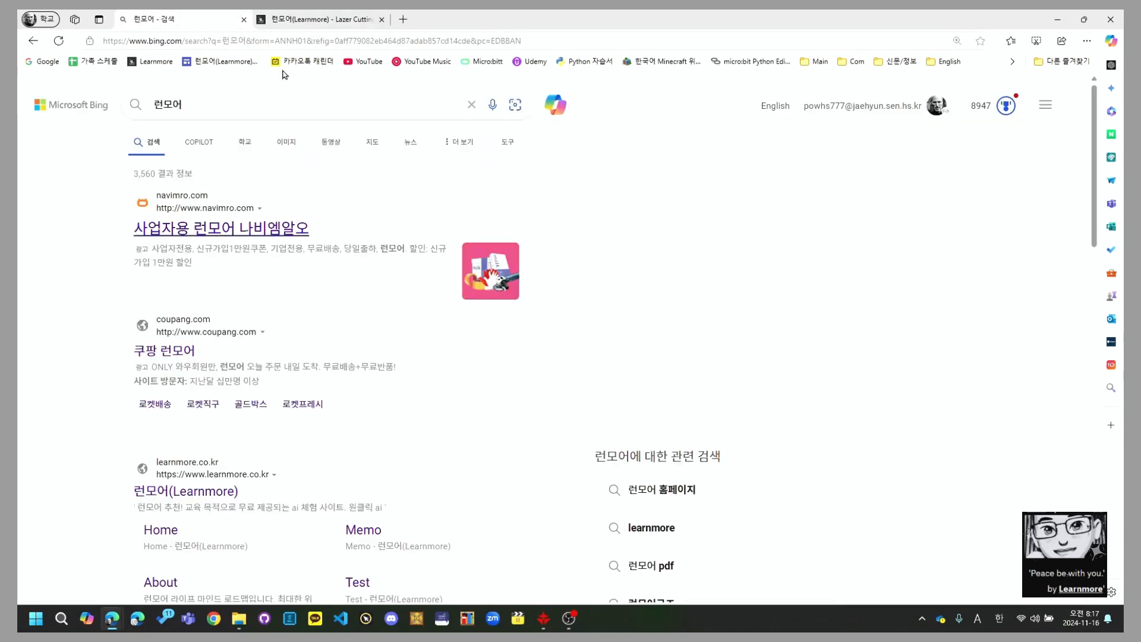
left_click(1057, 19)
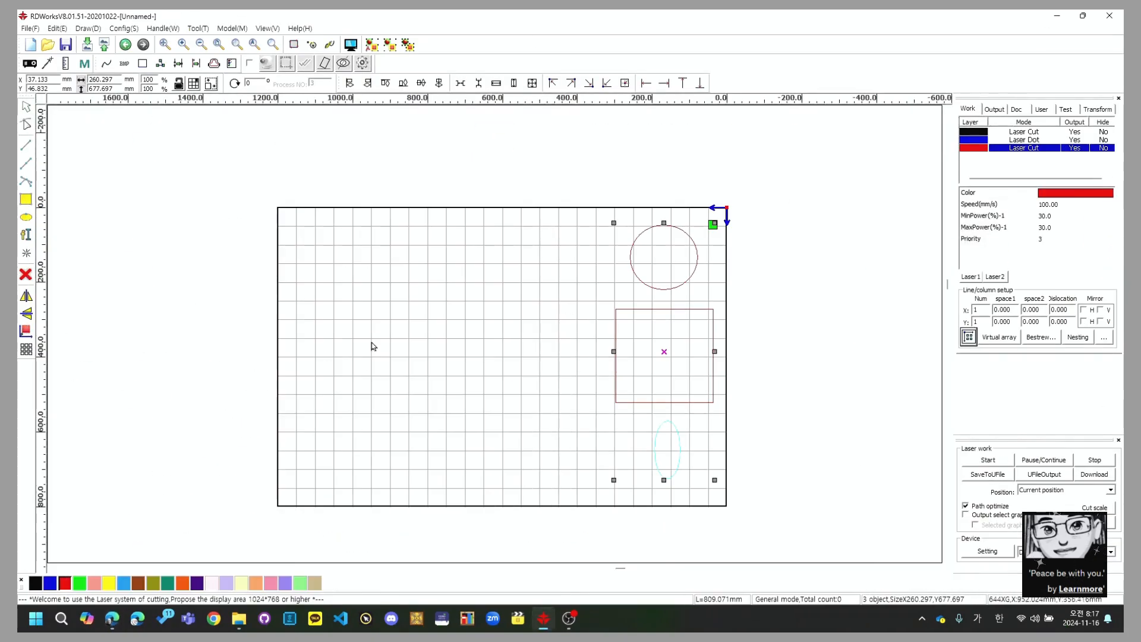